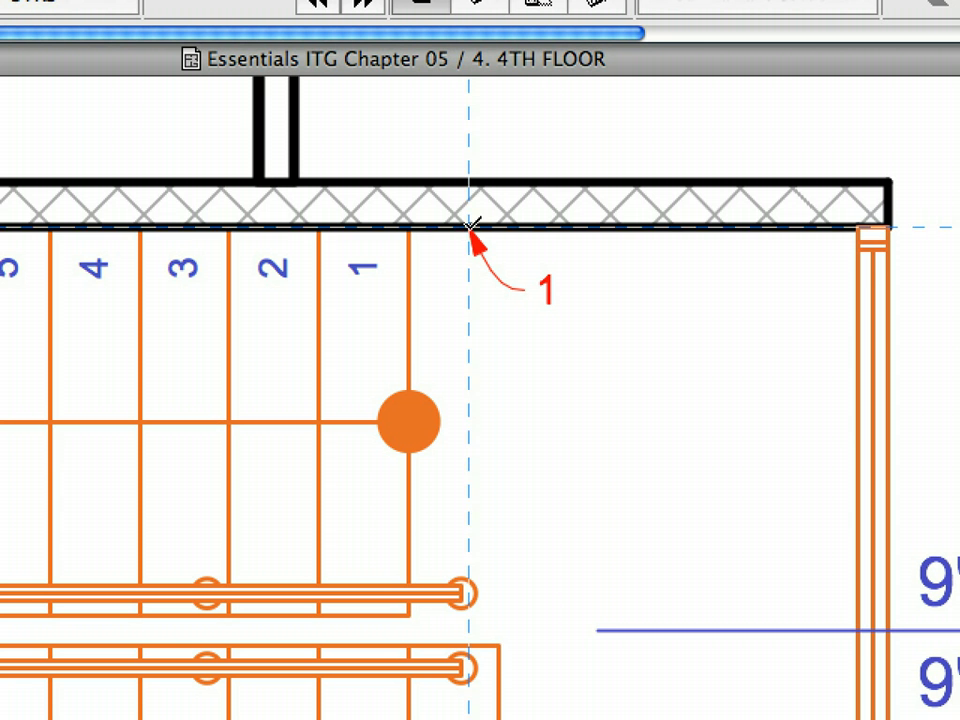
# - Set the special snap distance to 0-8 and pick a snap point at that interval along the wall's inner edge
pyautogui.click(465, 228)
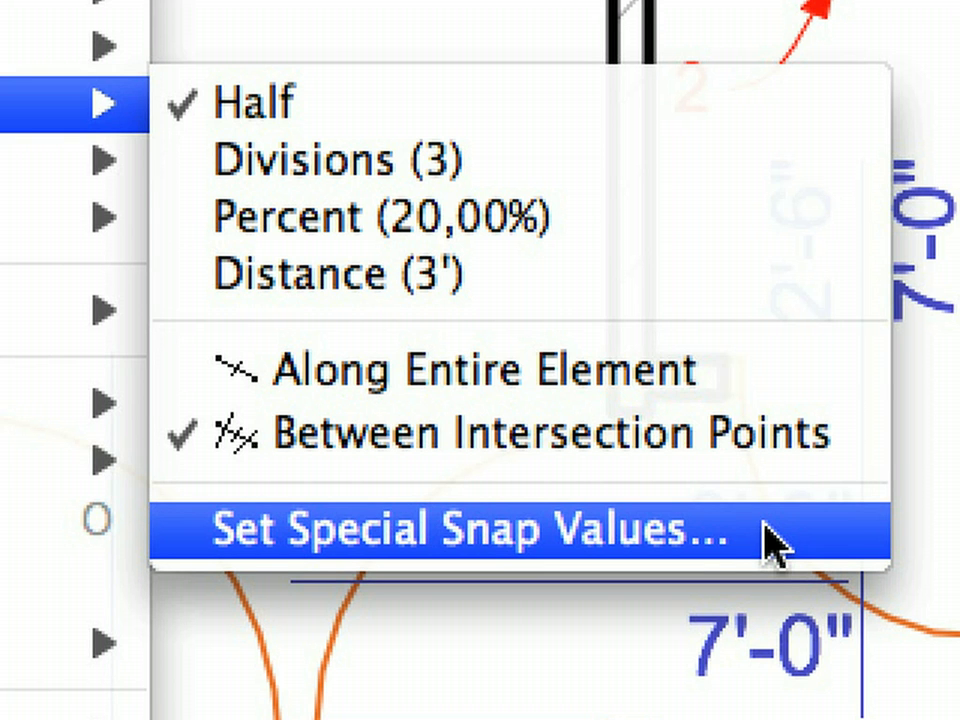
pyautogui.click(765, 525)
pyautogui.write('0-')
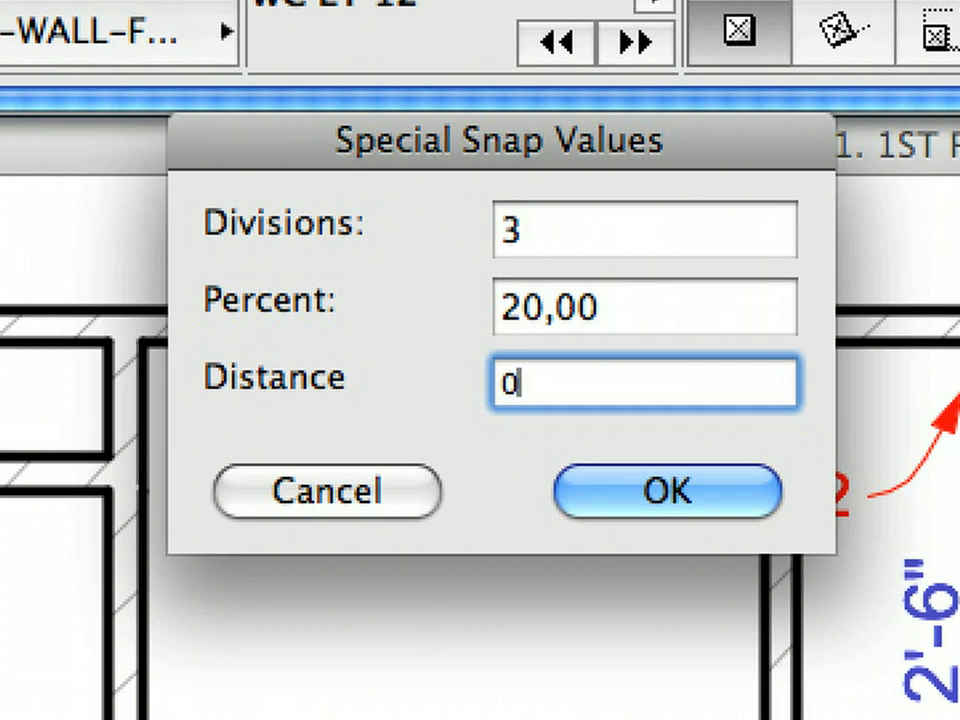
pyautogui.write('8')
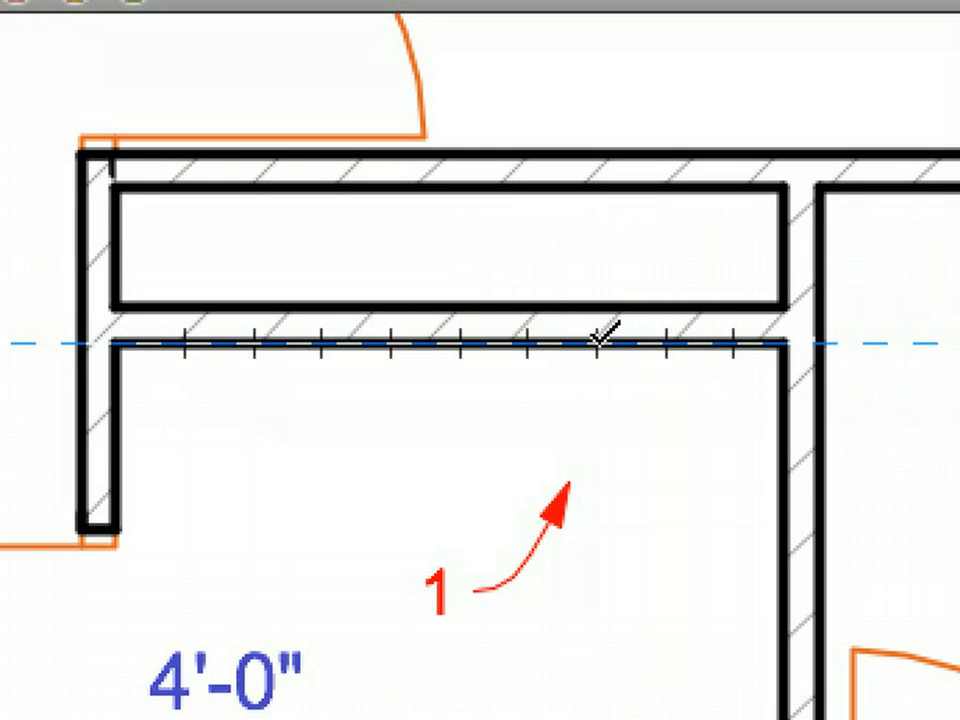
pyautogui.click(597, 338)
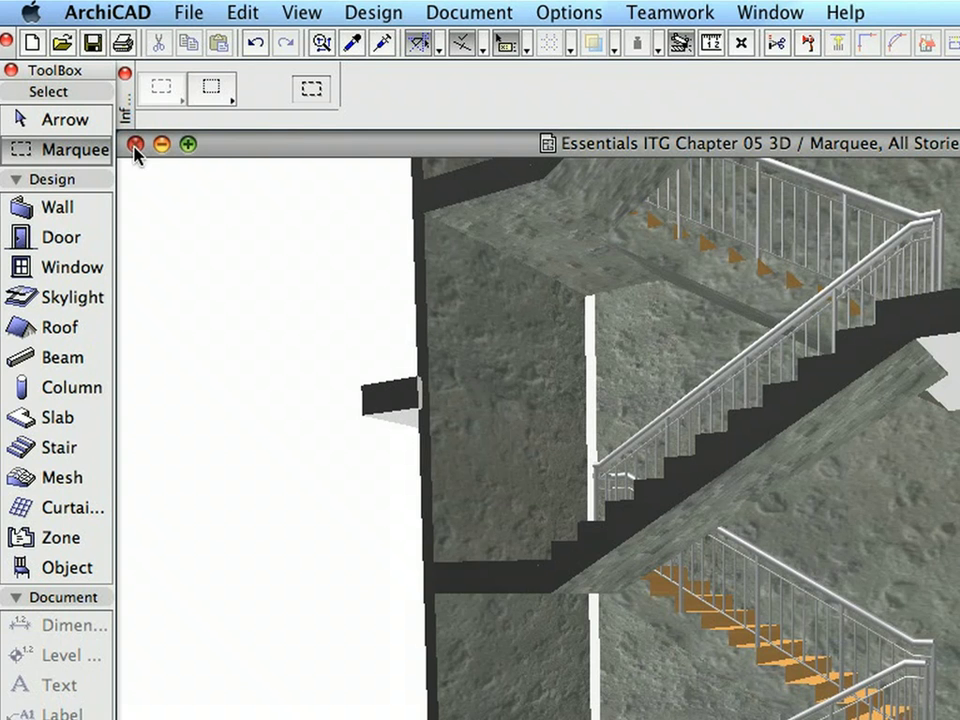
# - Close the 3D window and remove the marquee around the staircase on the first-floor plan
pyautogui.click(135, 145)
pyautogui.click(200, 364)
pyautogui.click(959, 719)
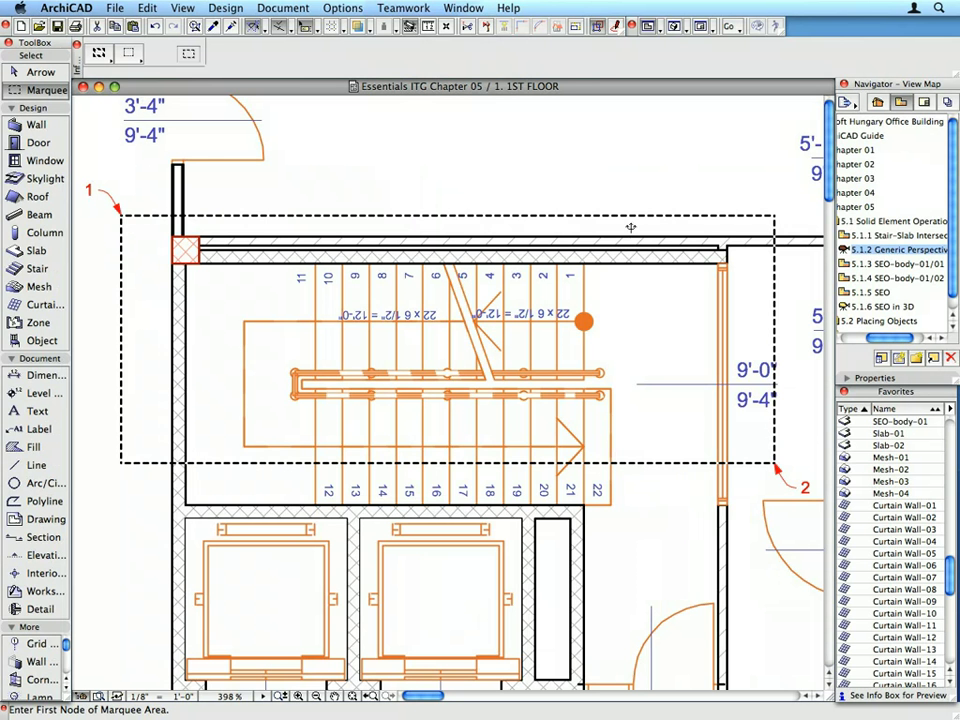
pyautogui.rightClick(631, 227)
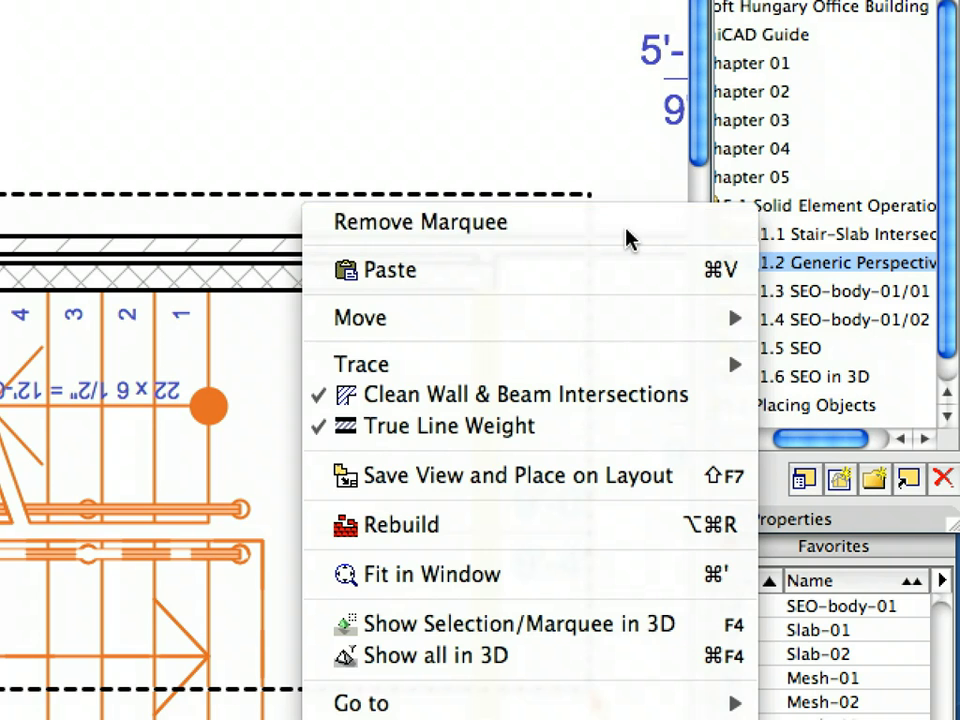
pyautogui.click(631, 237)
# - Open the 5.2.1 Column-03 view under 5.2 Placing Objects and load the Column-03 favorite for the Column tool
pyautogui.moveTo(831, 446); pyautogui.dragTo(808, 426)
pyautogui.click(723, 210)
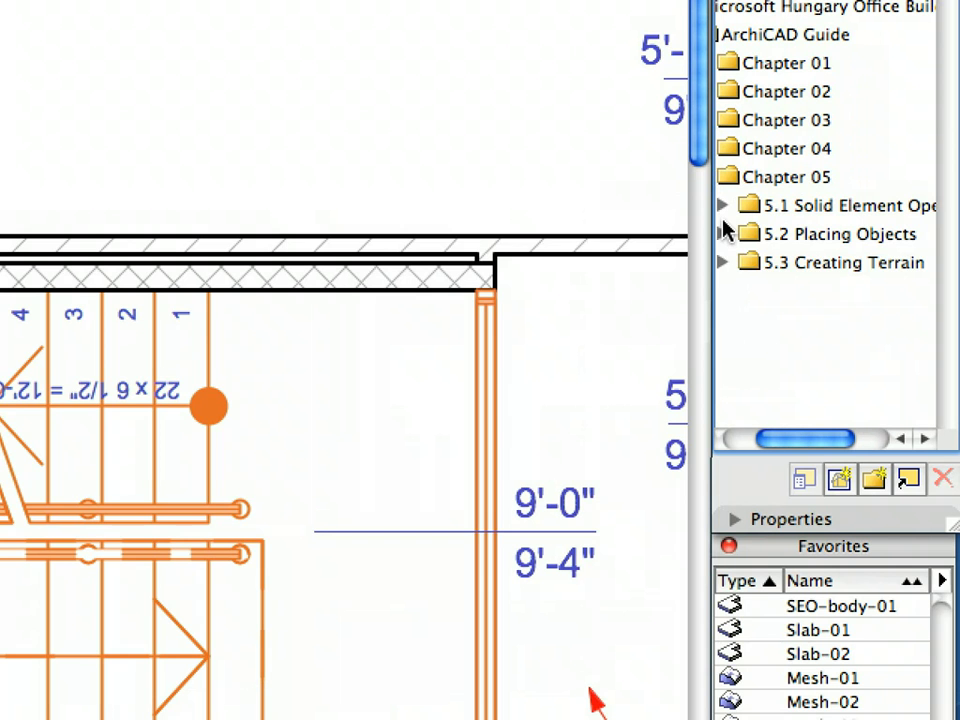
pyautogui.click(724, 233)
pyautogui.doubleClick(816, 267)
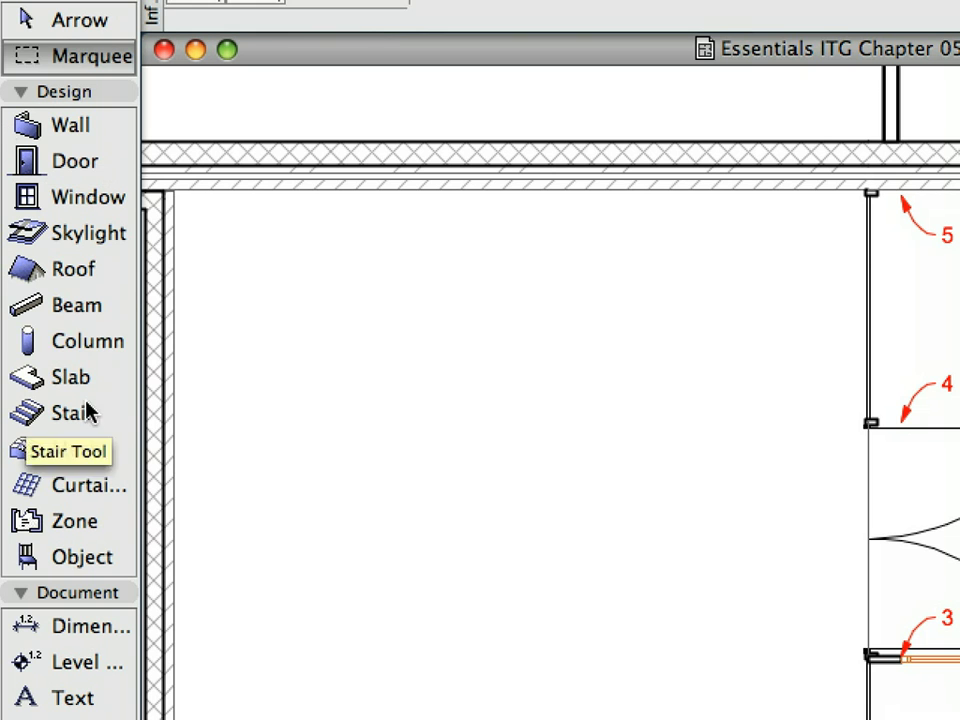
pyautogui.click(118, 342)
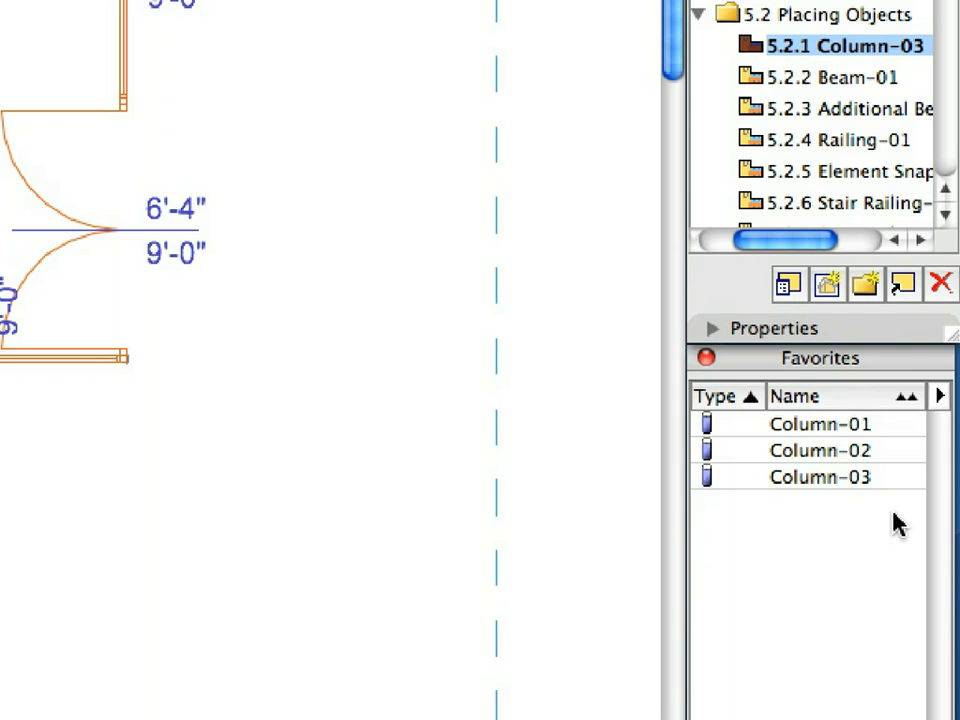
pyautogui.click(890, 478)
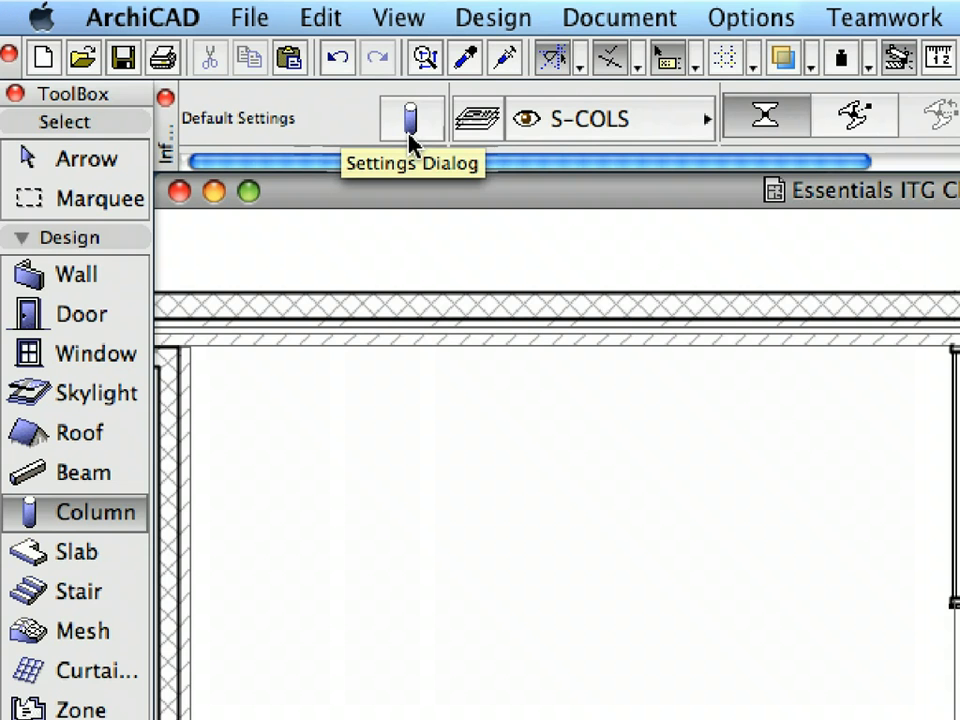
# - Examine the complex structure profiles in the column default settings, keep M-steel 8" selected, and leave the dialog without saving
pyautogui.click(410, 140)
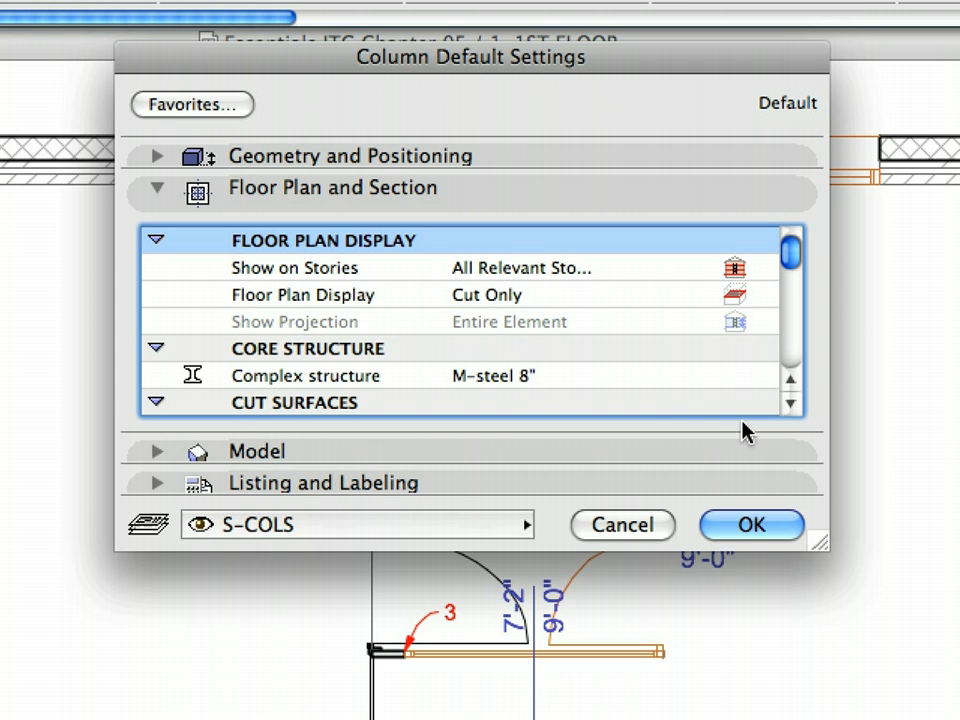
pyautogui.click(400, 380)
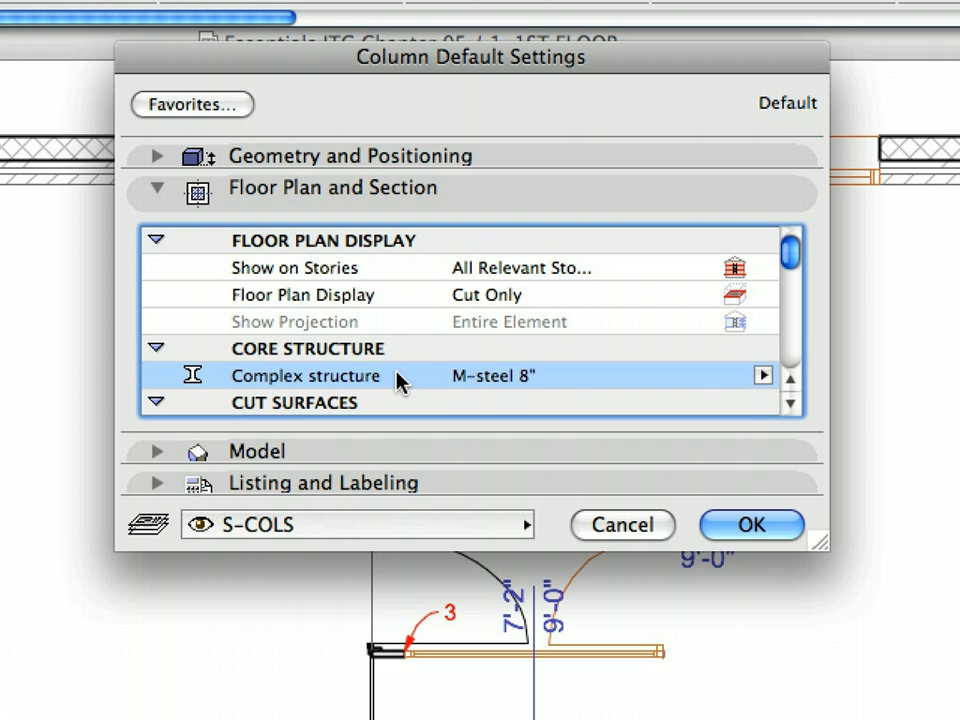
pyautogui.click(764, 377)
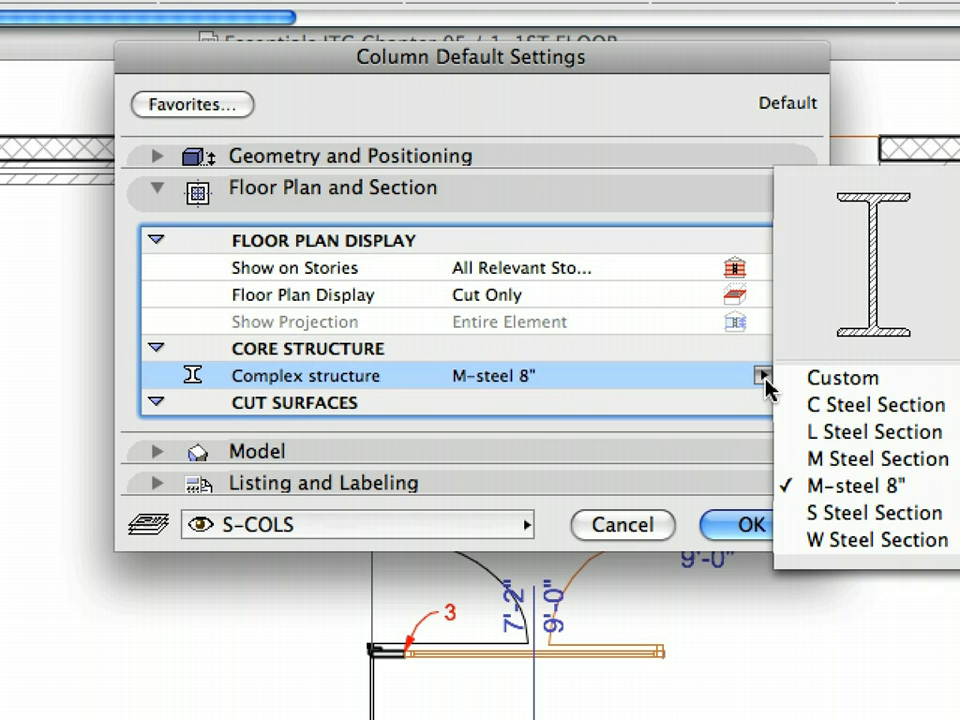
pyautogui.click(918, 490)
pyautogui.click(625, 526)
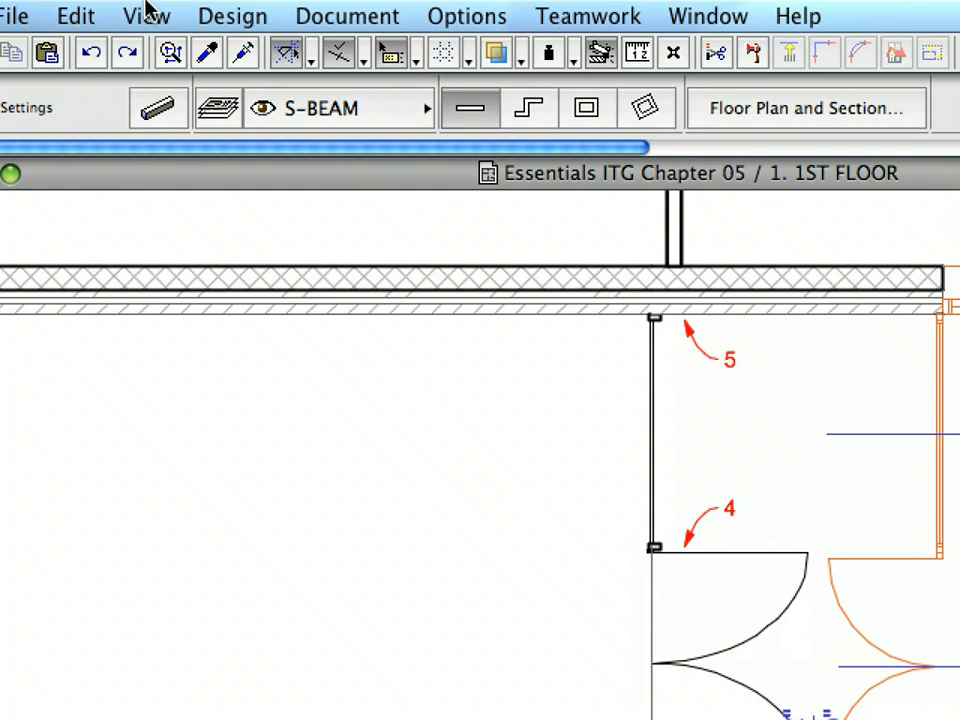
# - Turn off True Line Weight in the on-screen view options
pyautogui.click(147, 14)
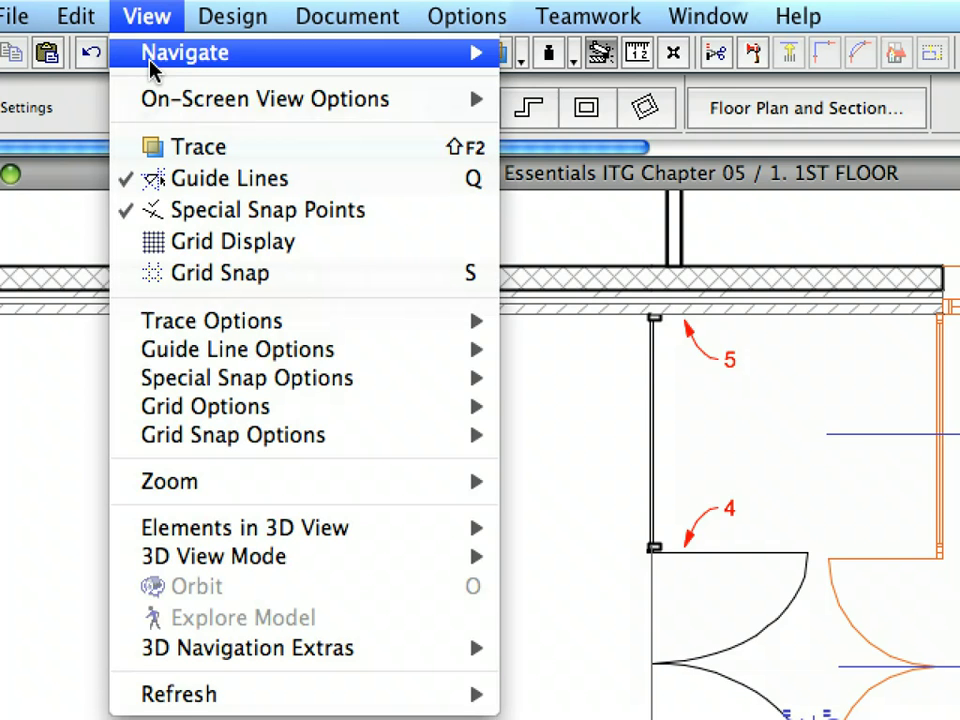
pyautogui.moveTo(445, 112)
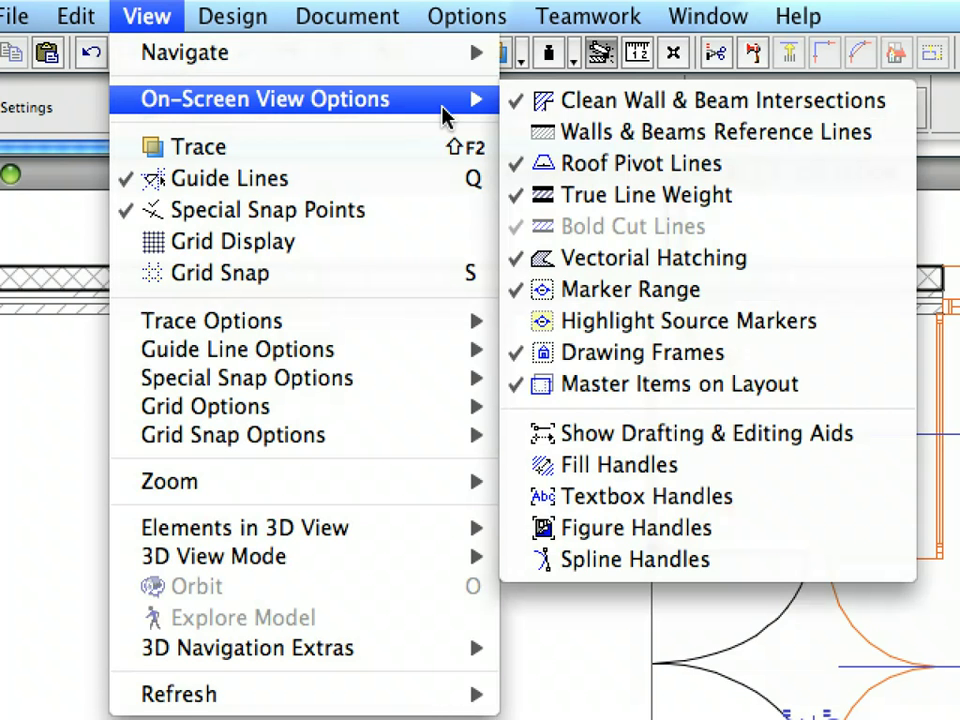
pyautogui.click(760, 196)
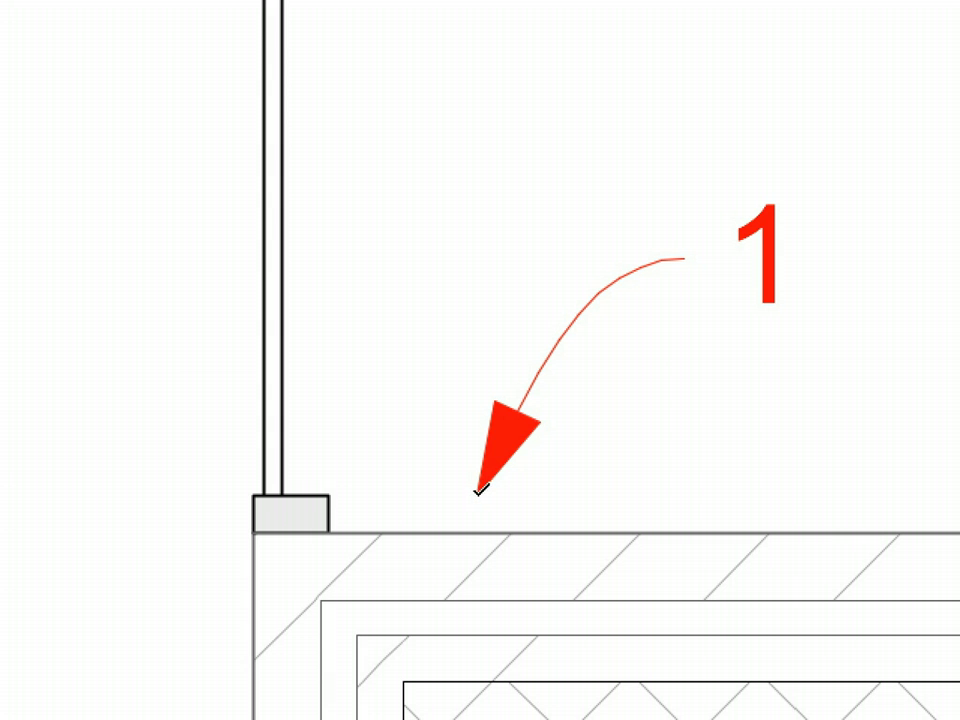
# - Place five steel columns at marked points 1 to 5, running up beside the glazed wall's mullions
pyautogui.click(476, 491)
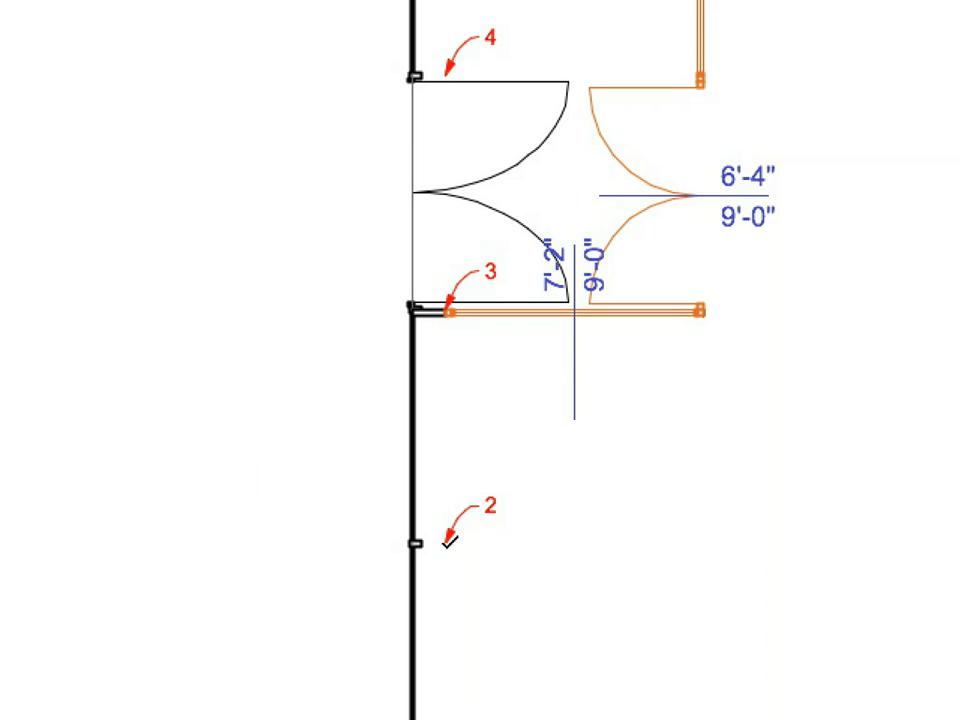
pyautogui.click(447, 539)
pyautogui.click(447, 302)
pyautogui.click(447, 68)
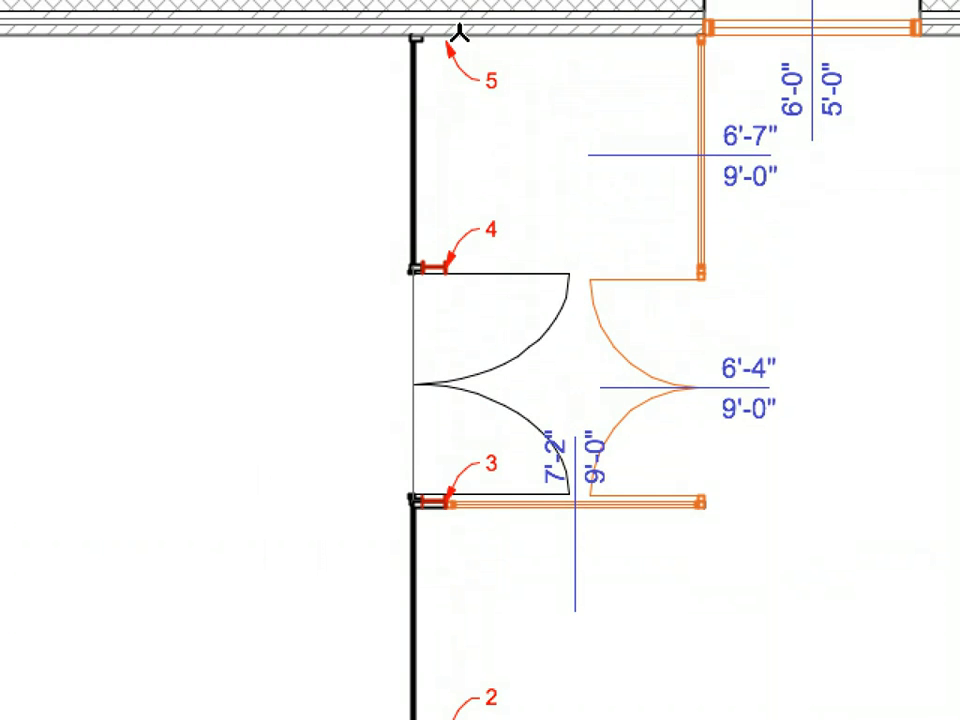
pyautogui.click(449, 35)
# - In the 5.2.2 Beam-01 view, place a horizontal Beam-01 from the lowest column's outer flange to the crosshatched wall's inner face
pyautogui.click(836, 268)
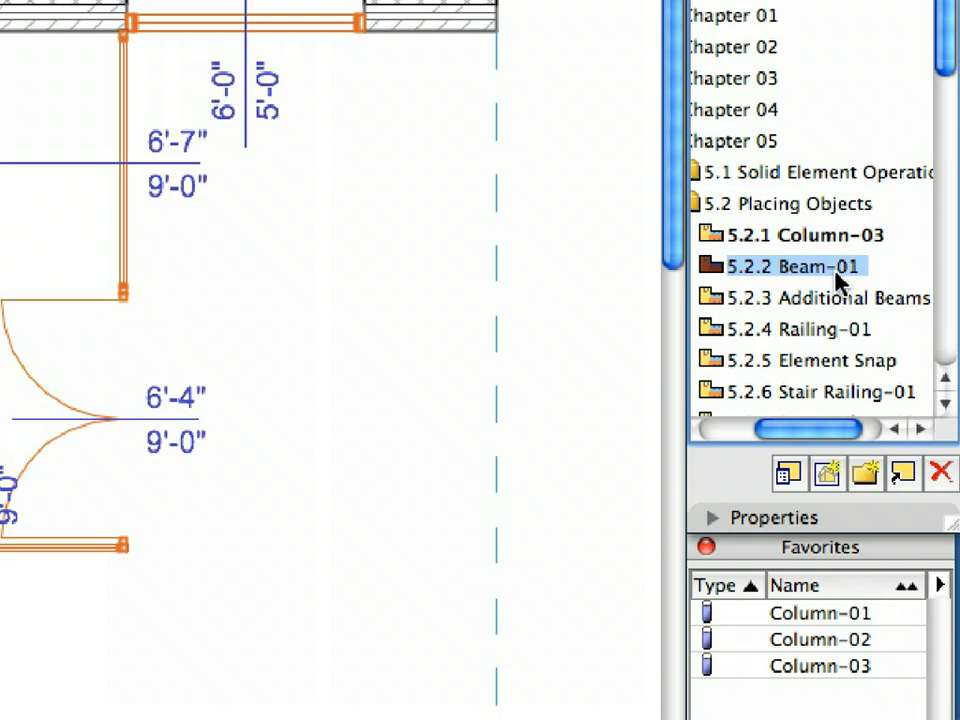
pyautogui.doubleClick(837, 268)
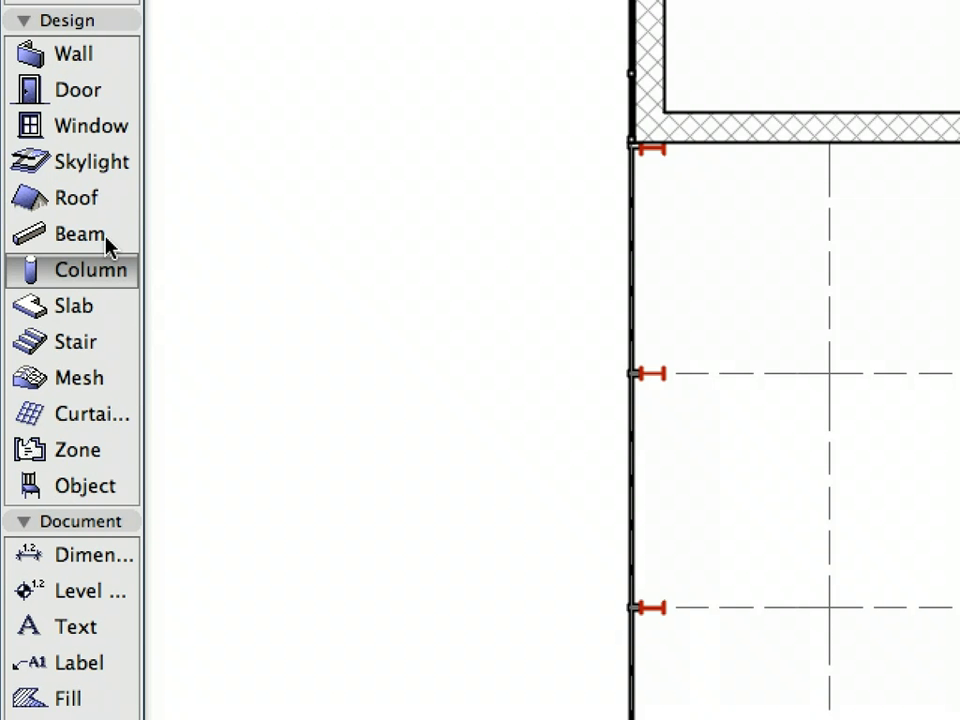
pyautogui.click(106, 238)
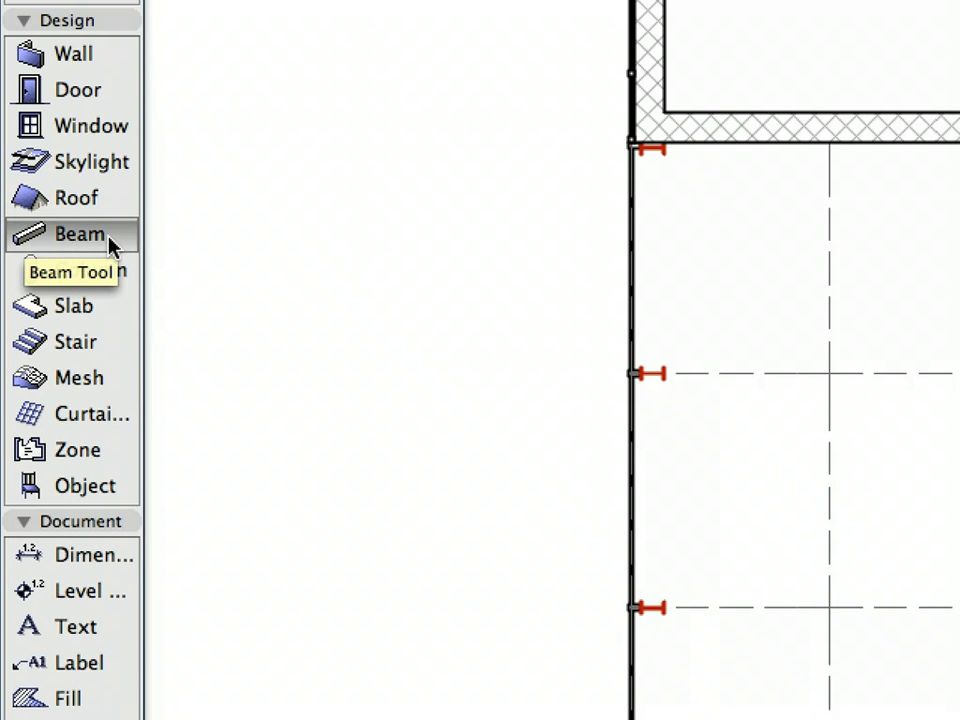
pyautogui.click(896, 371)
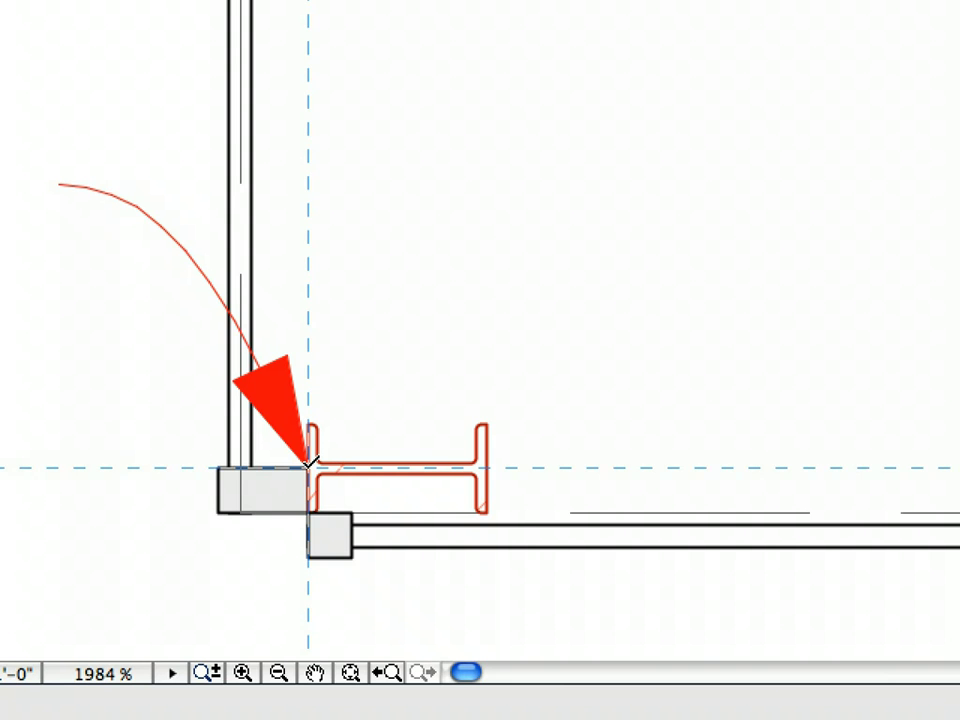
pyautogui.click(310, 462)
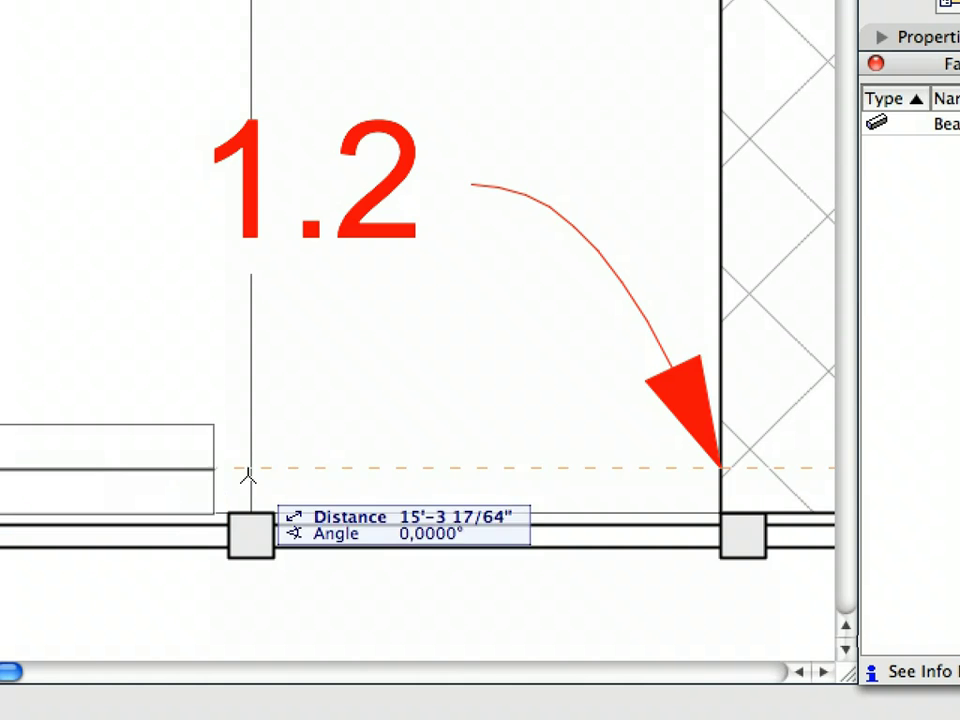
pyautogui.click(720, 465)
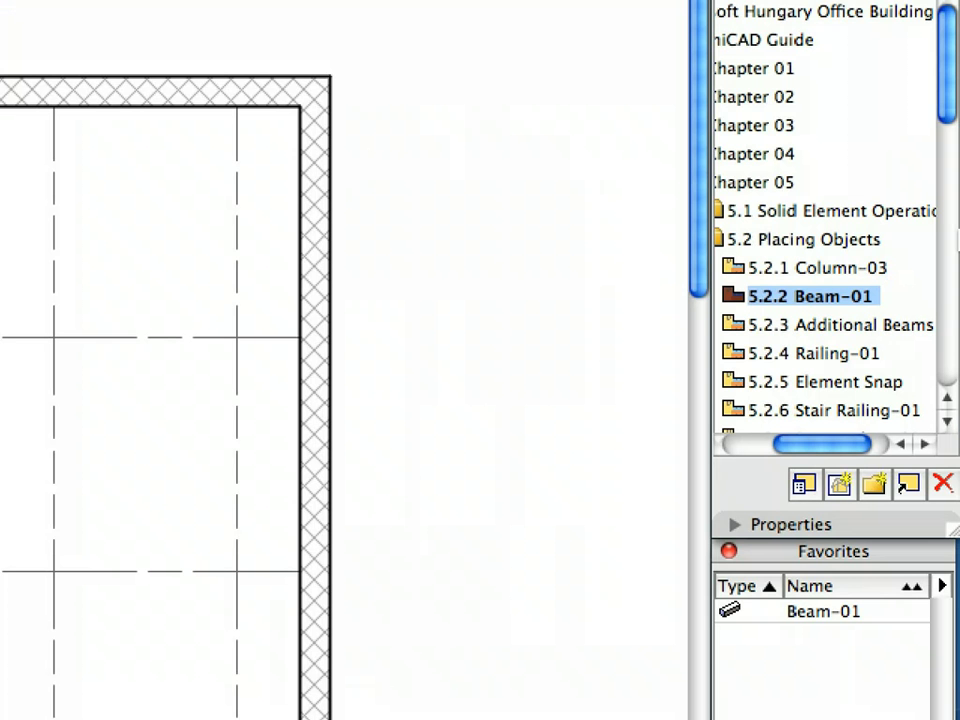
# - In the 5.2.3 Additional Beams view, use Drag Multiple Copy to copy the beam from point 1 vertically to points 2 to 5
pyautogui.click(898, 325)
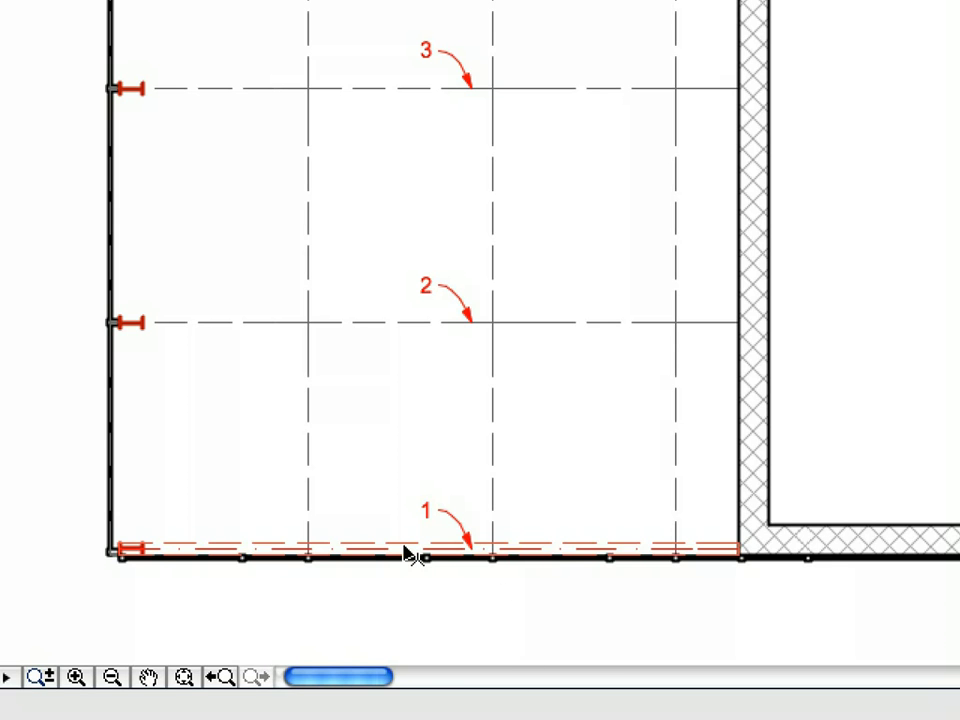
pyautogui.click(405, 553)
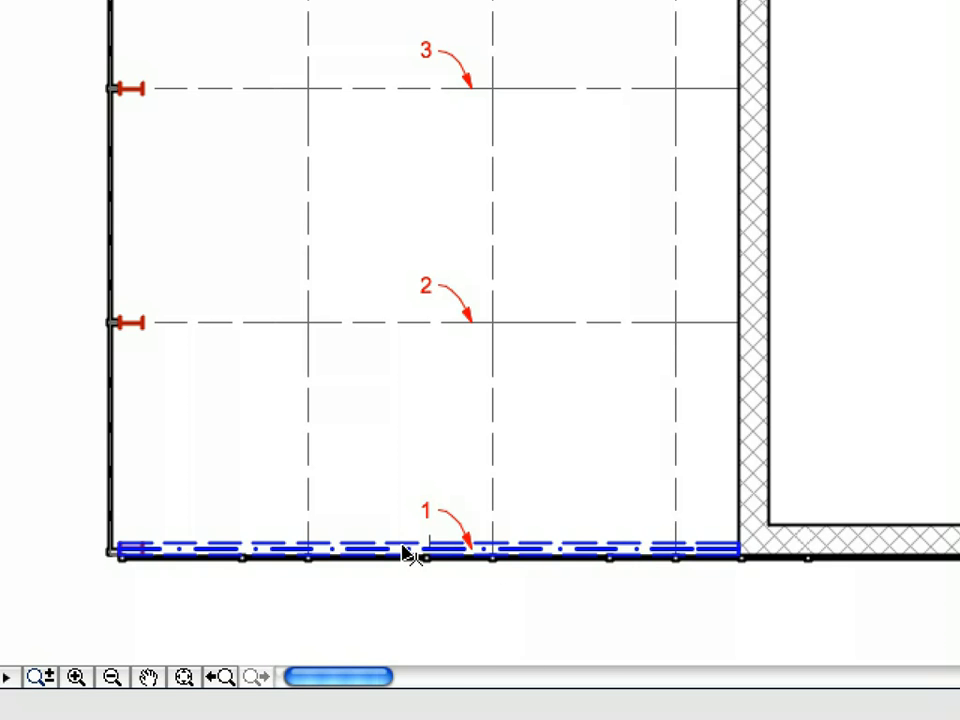
pyautogui.rightClick(176, 45)
pyautogui.moveTo(339, 279)
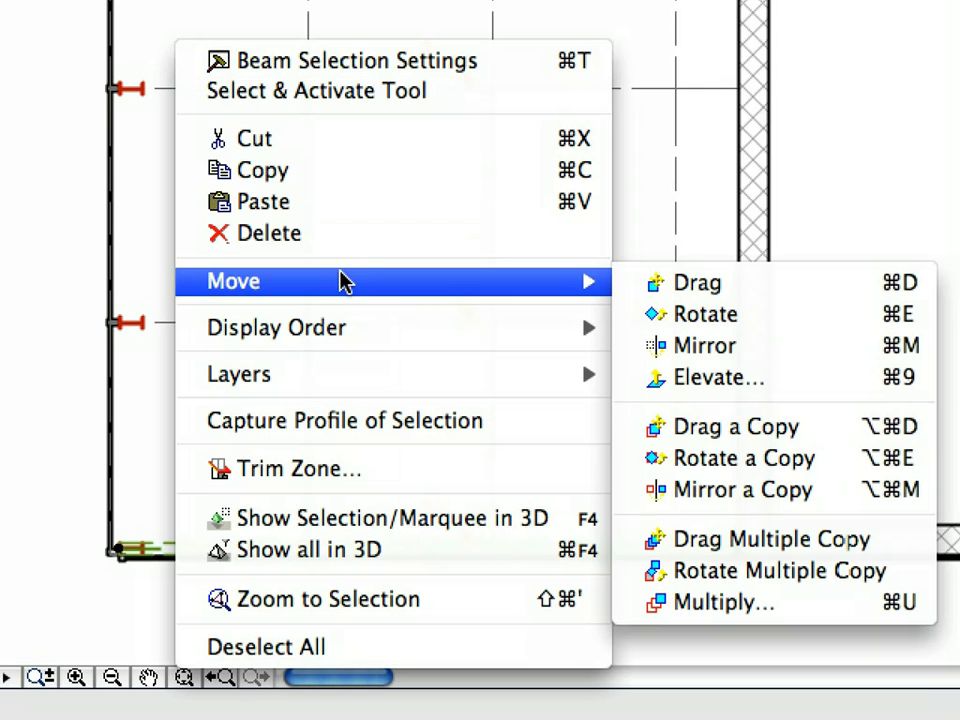
pyautogui.click(891, 545)
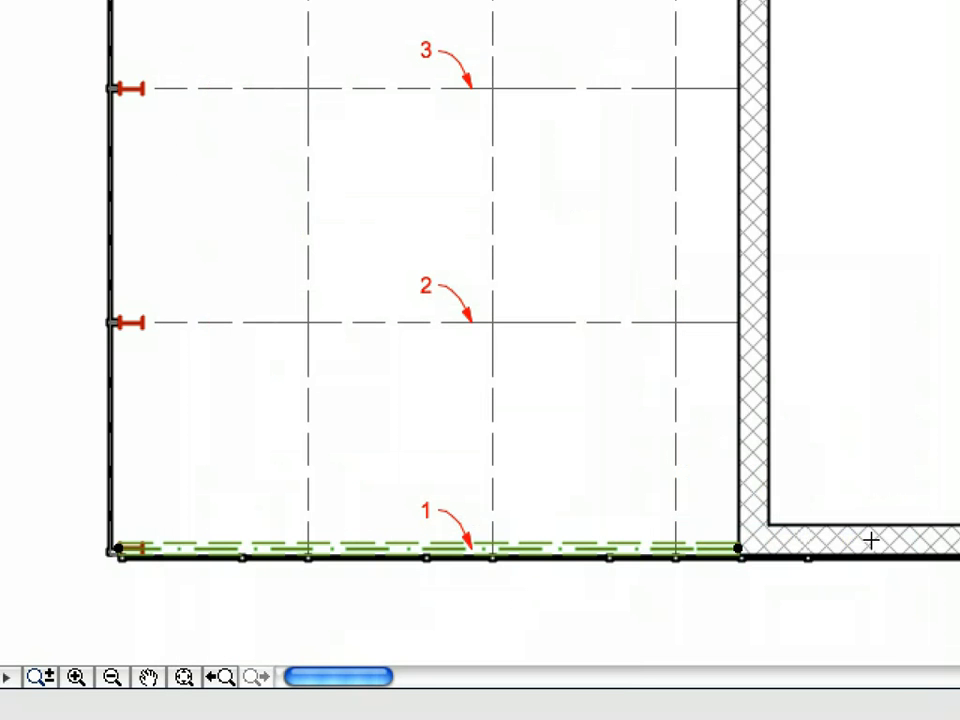
pyautogui.click(472, 545)
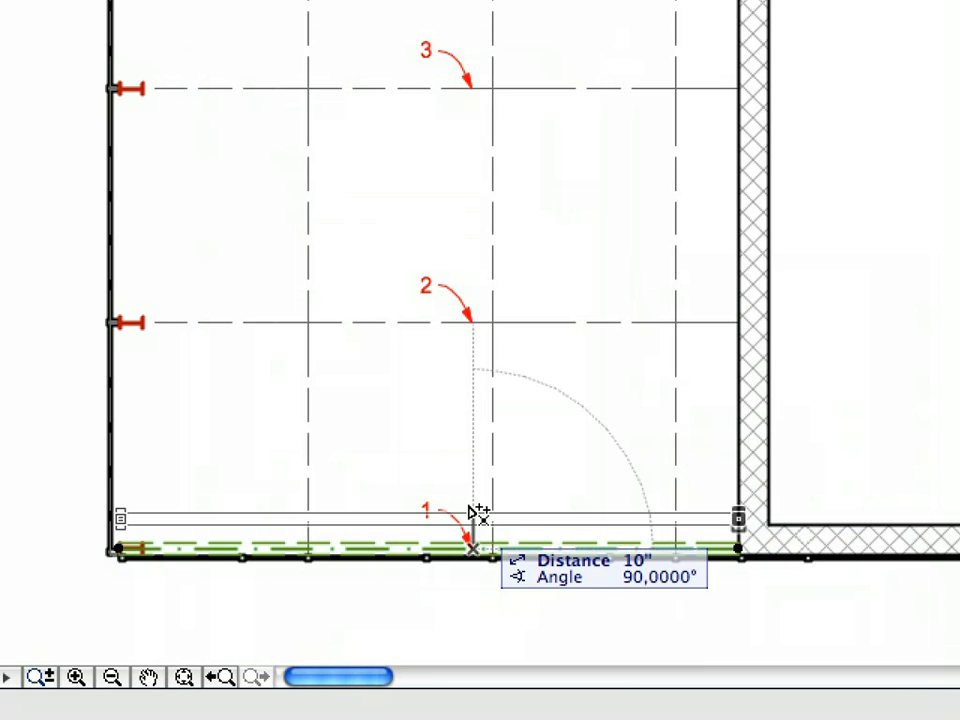
pyautogui.click(474, 325)
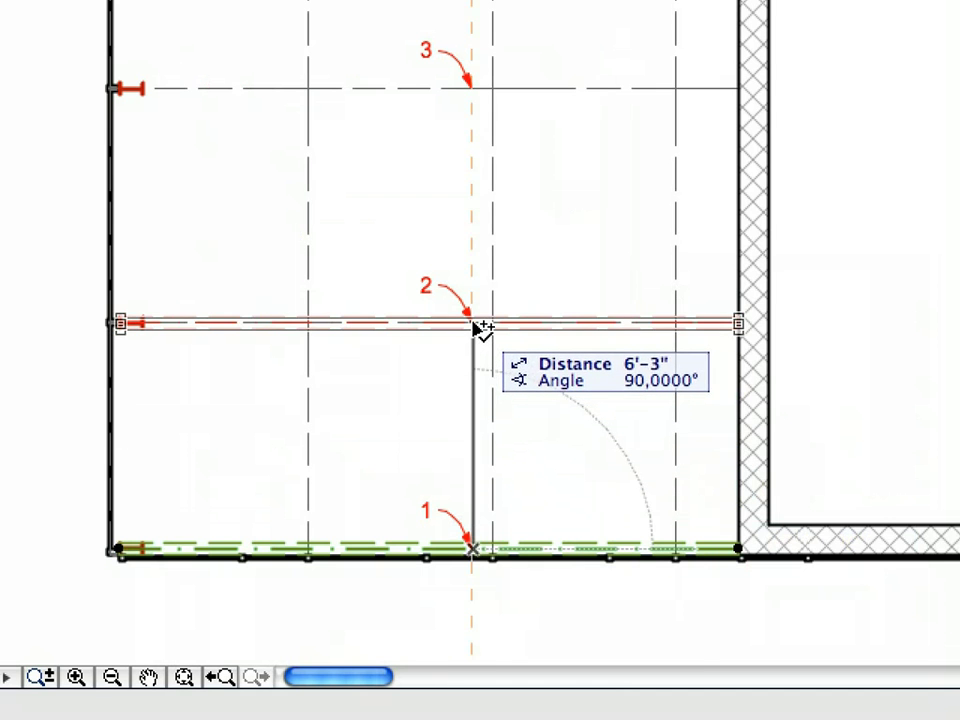
pyautogui.click(474, 92)
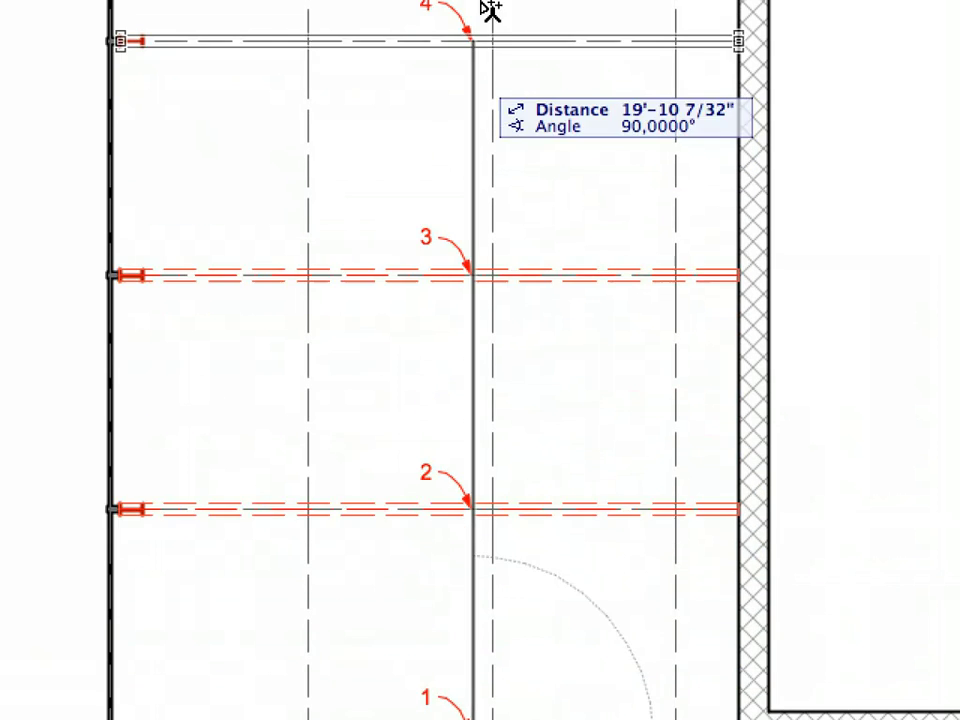
pyautogui.click(490, 10)
pyautogui.click(485, 8)
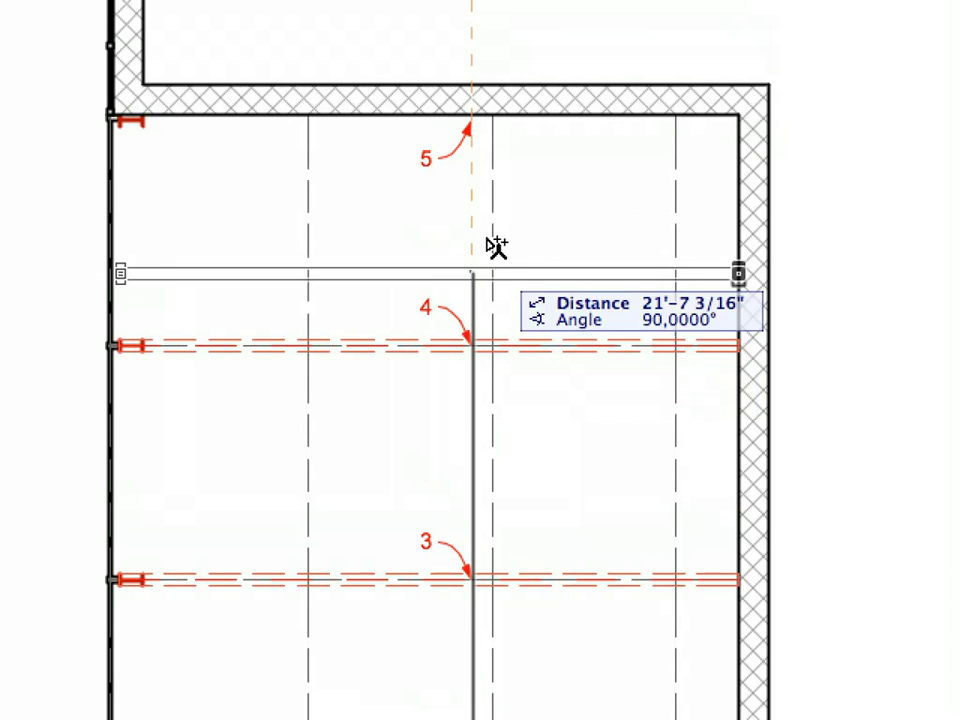
pyautogui.click(475, 127)
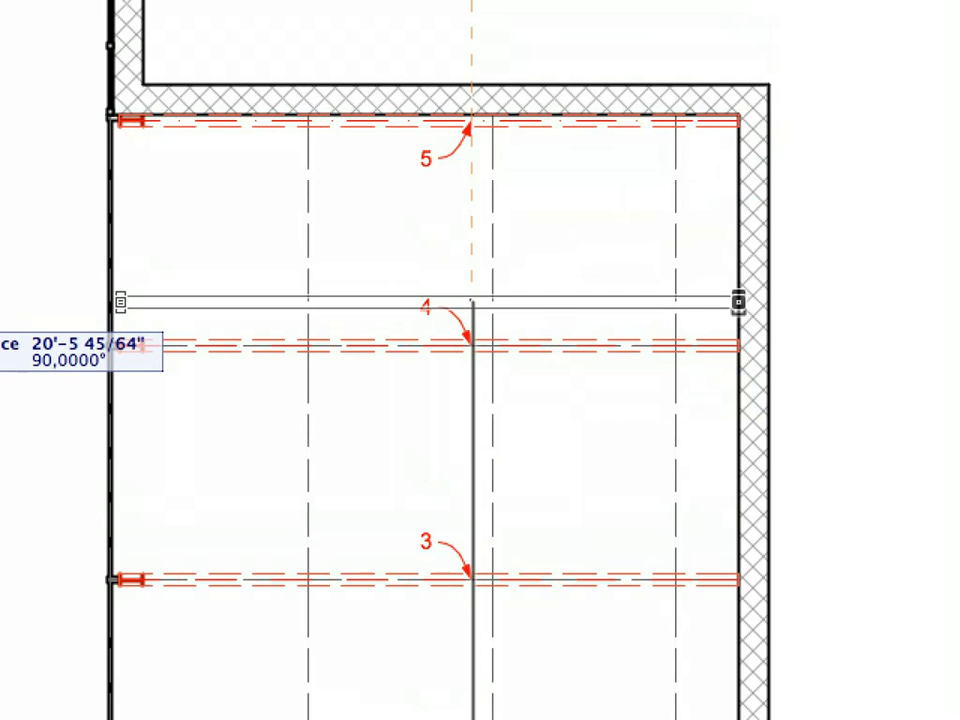
pyautogui.press('Escape')
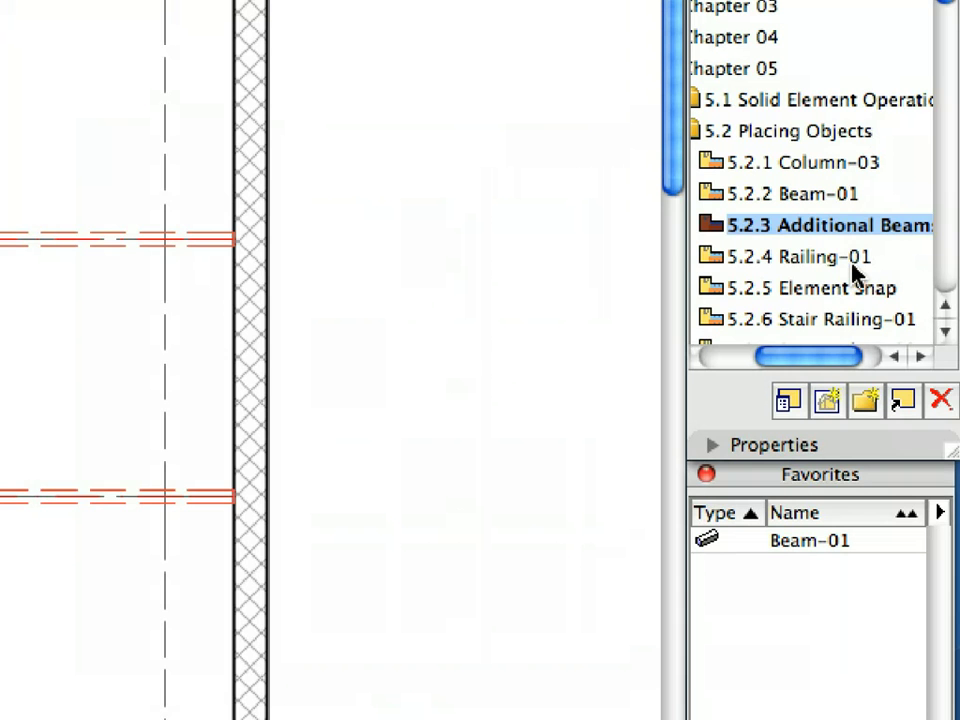
# - Open the 5.2.4 Railing-01 view and turn on True Line Weight in the on-screen view options
pyautogui.click(908, 294)
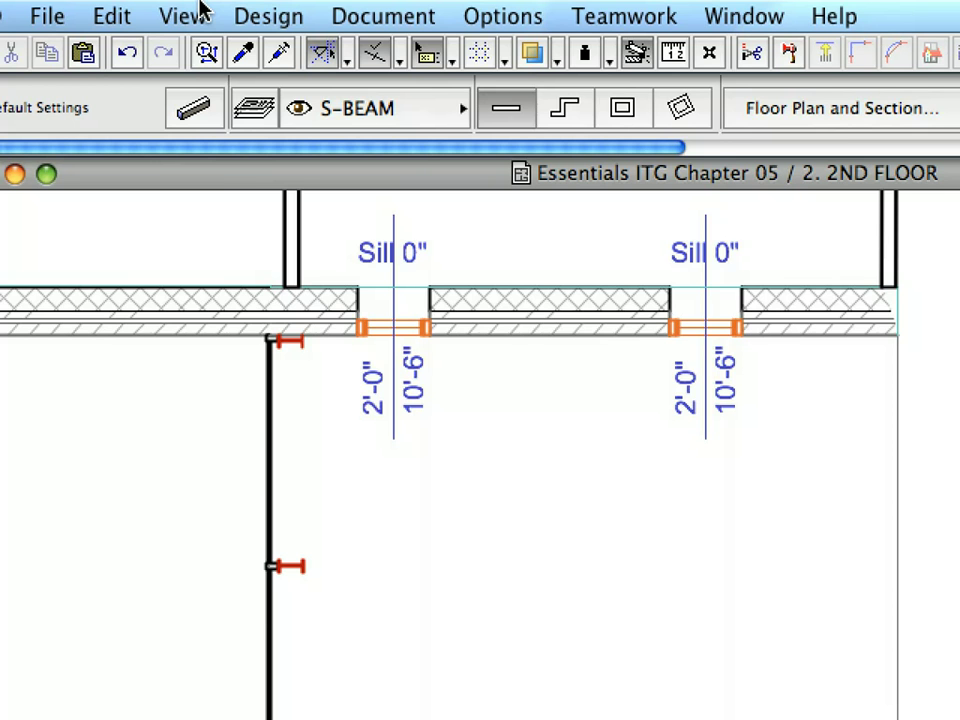
pyautogui.click(190, 10)
pyautogui.moveTo(224, 110)
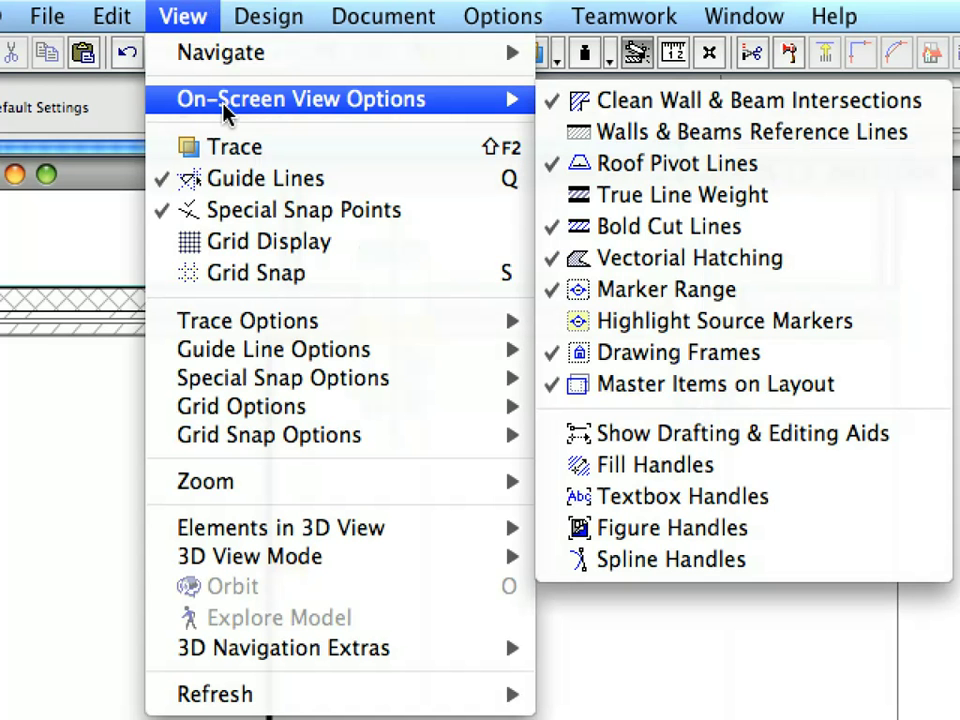
pyautogui.click(727, 196)
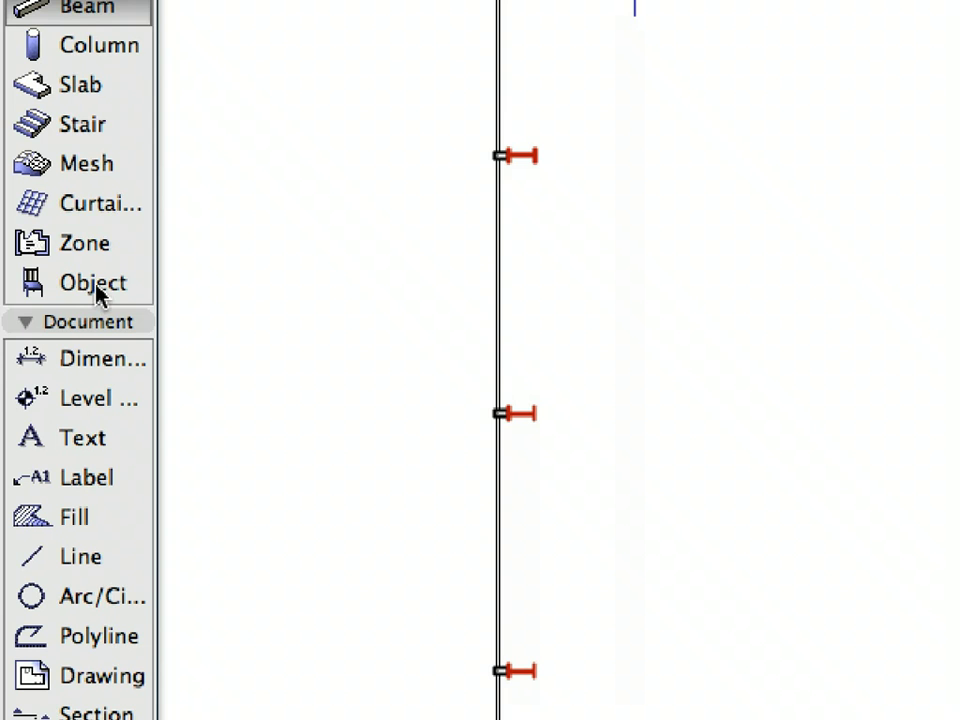
# - Place the Railing-01 favorite object at marked point 1 on the 2nd floor
pyautogui.click(97, 285)
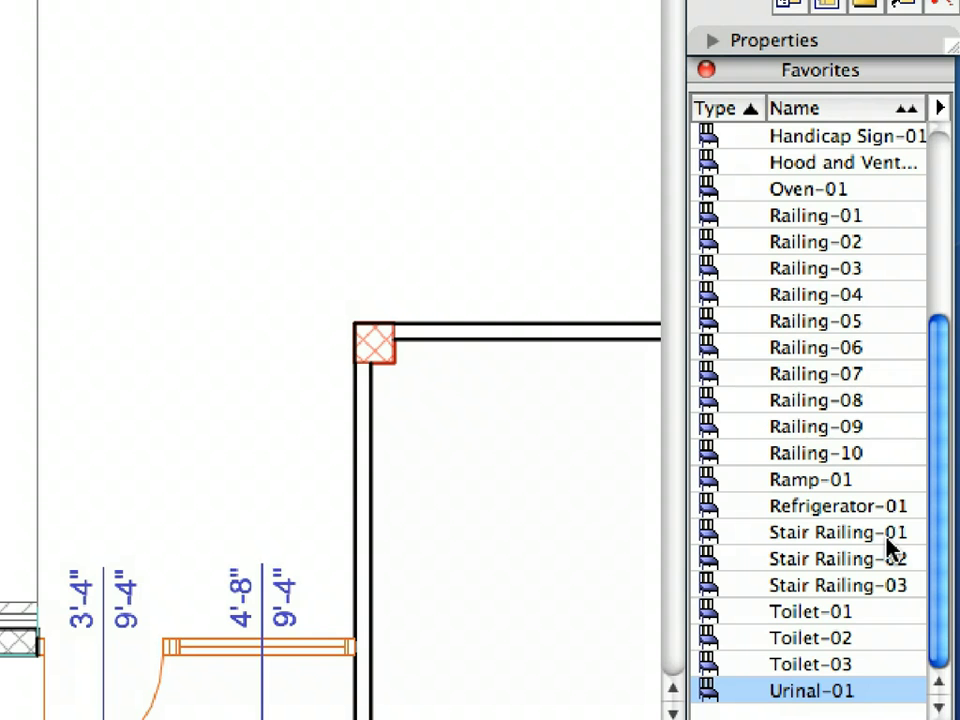
pyautogui.click(888, 226)
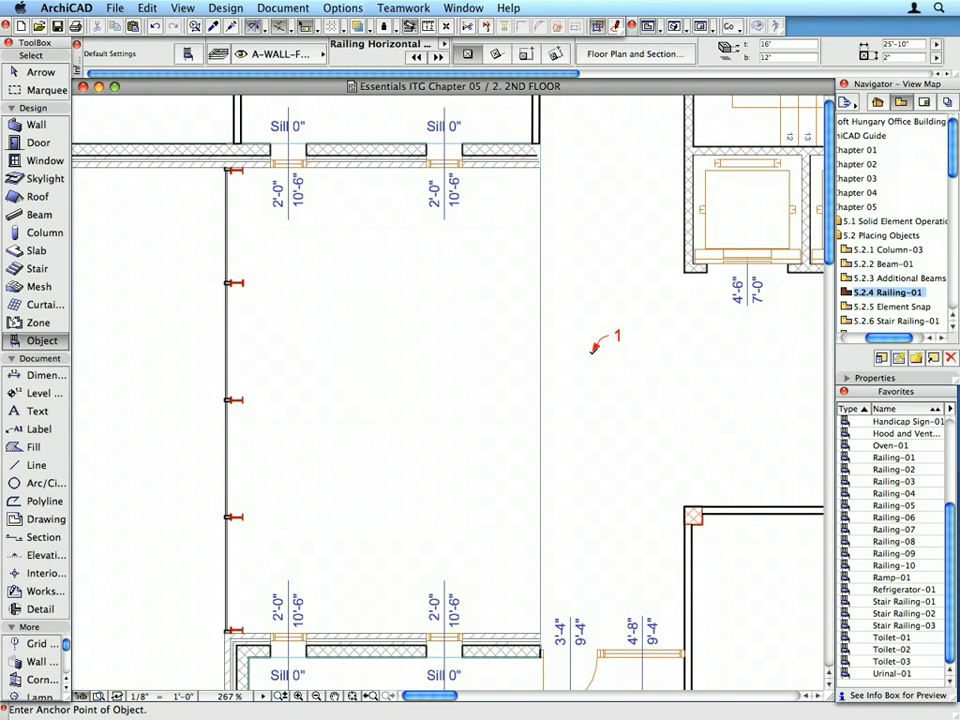
pyautogui.click(592, 349)
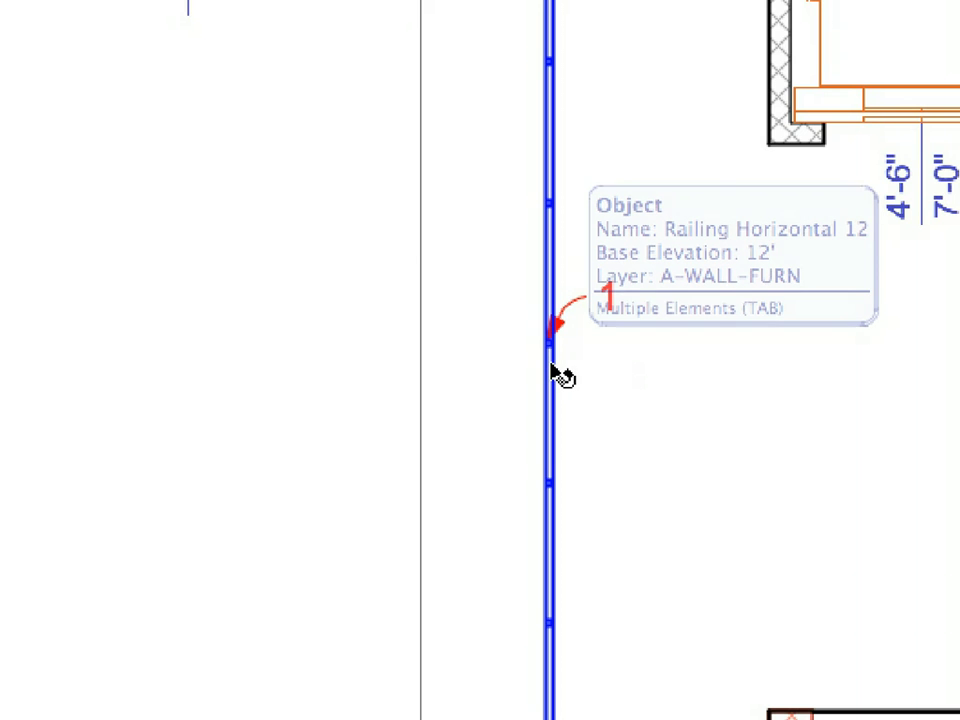
# - In the 5.2.5 Element Snap view, use Drag to move the railing's lower-left corner from point 1 to the wall corner at point 2
pyautogui.click(552, 368)
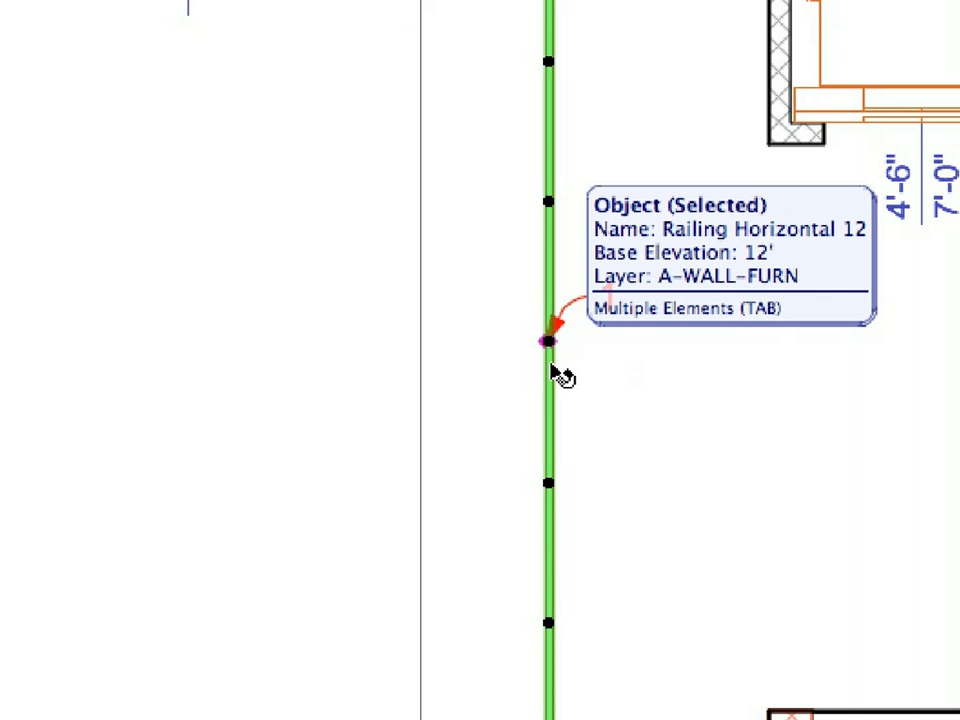
pyautogui.click(883, 291)
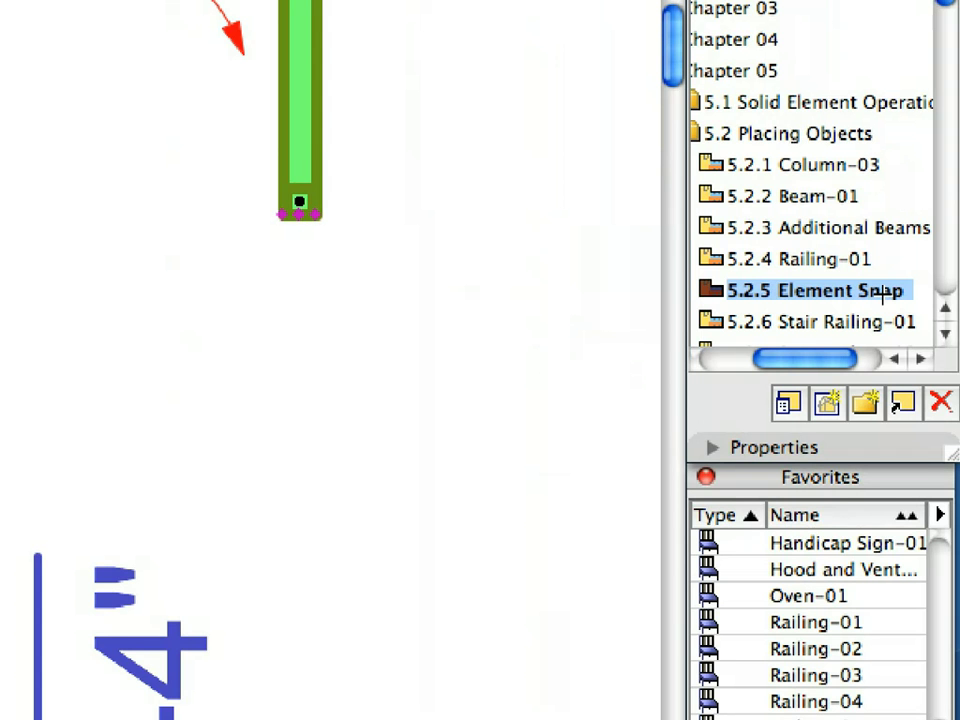
pyautogui.rightClick(94, 145)
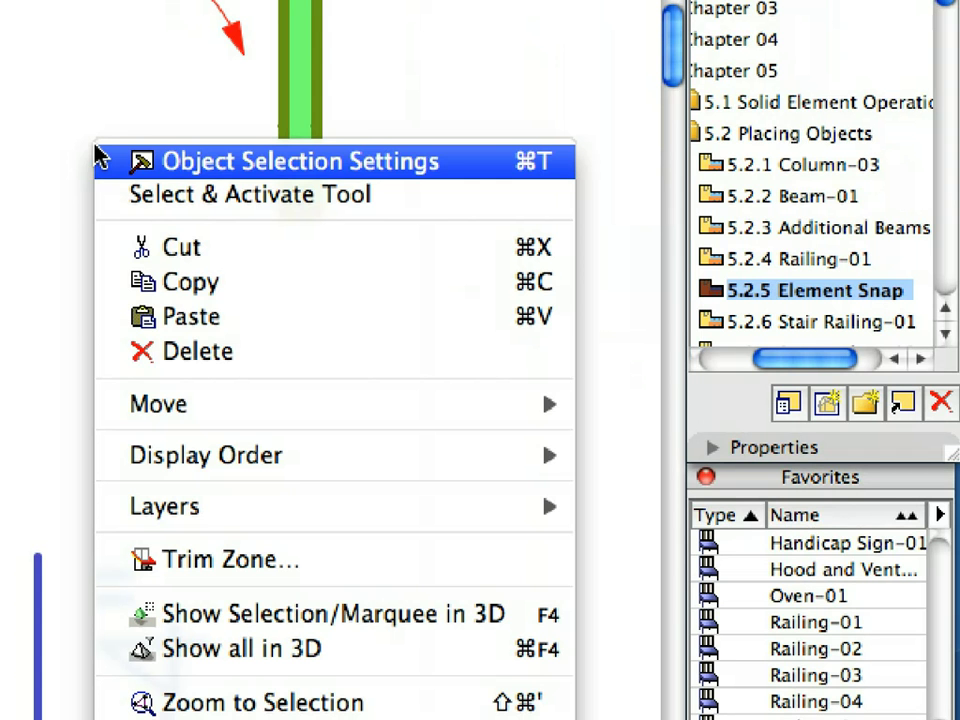
pyautogui.moveTo(280, 410)
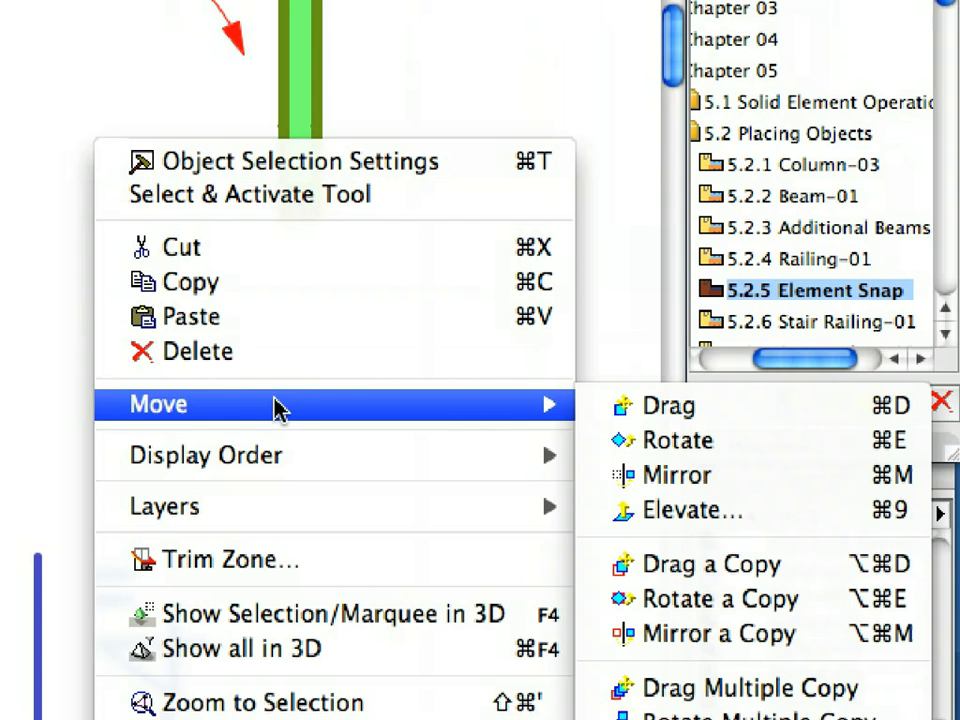
pyautogui.click(817, 414)
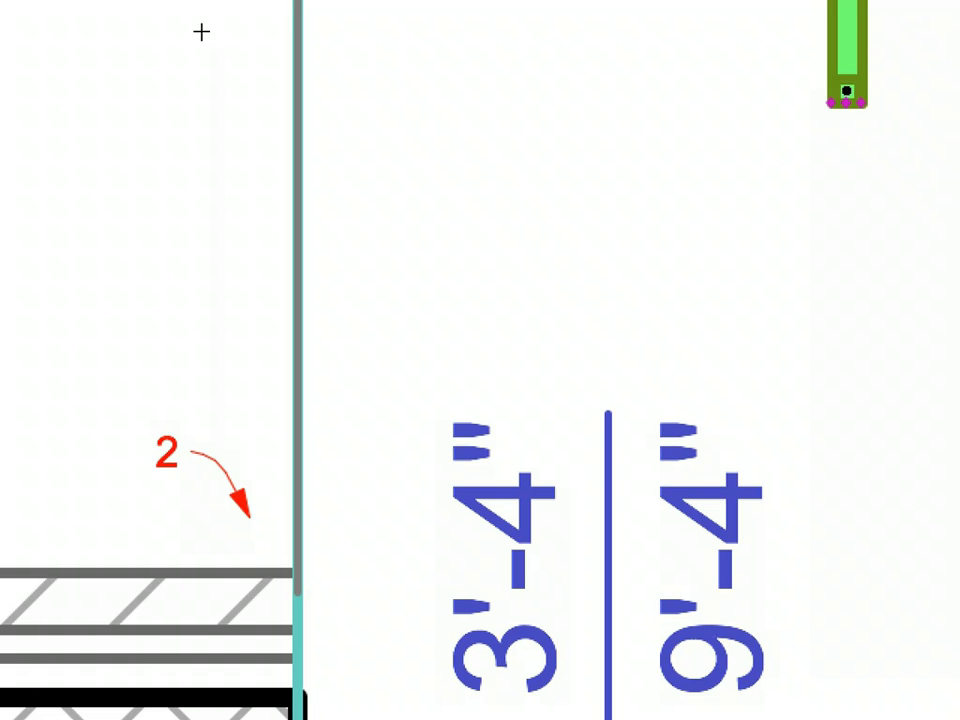
pyautogui.click(835, 176)
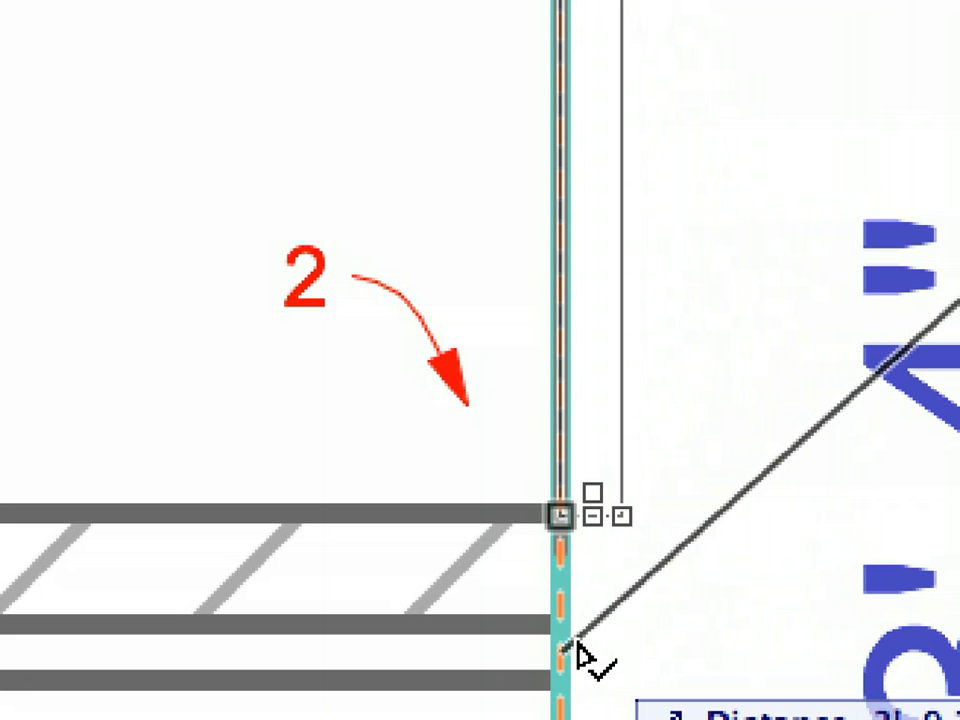
pyautogui.click(577, 647)
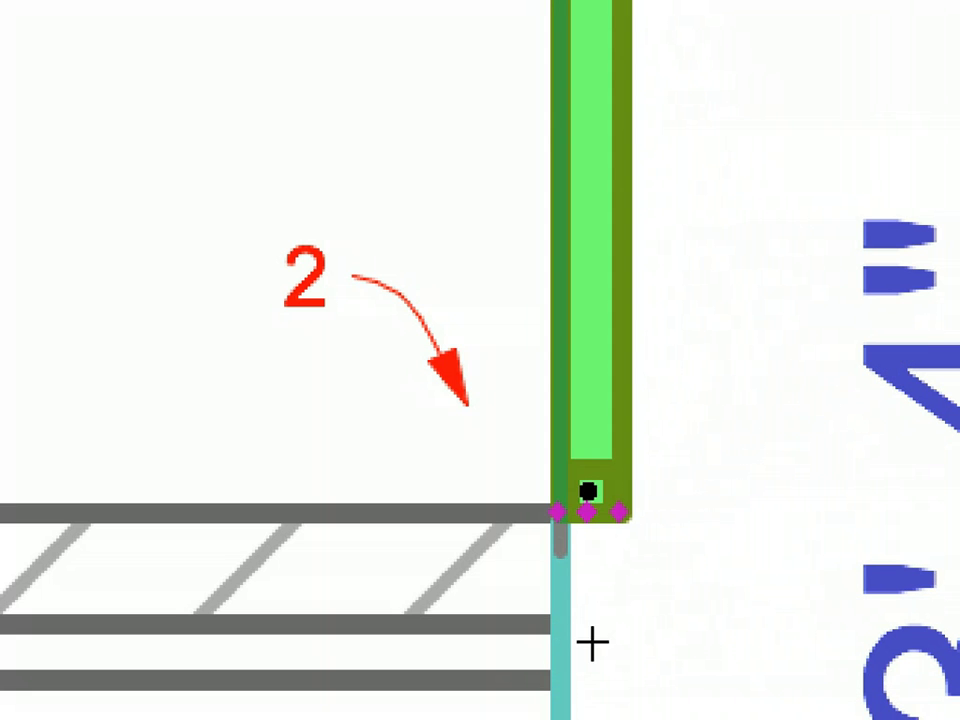
pyautogui.press('Escape')
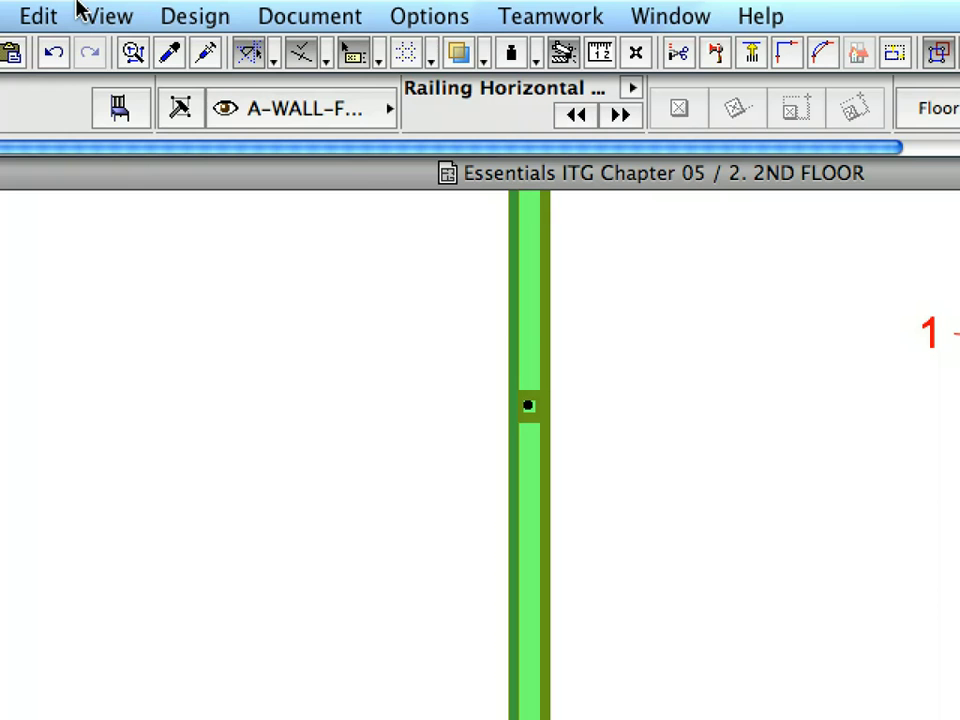
# - Copy the railing and paste it at its original location on the 3rd floor, zooming to the pasted elements
pyautogui.click(55, 12)
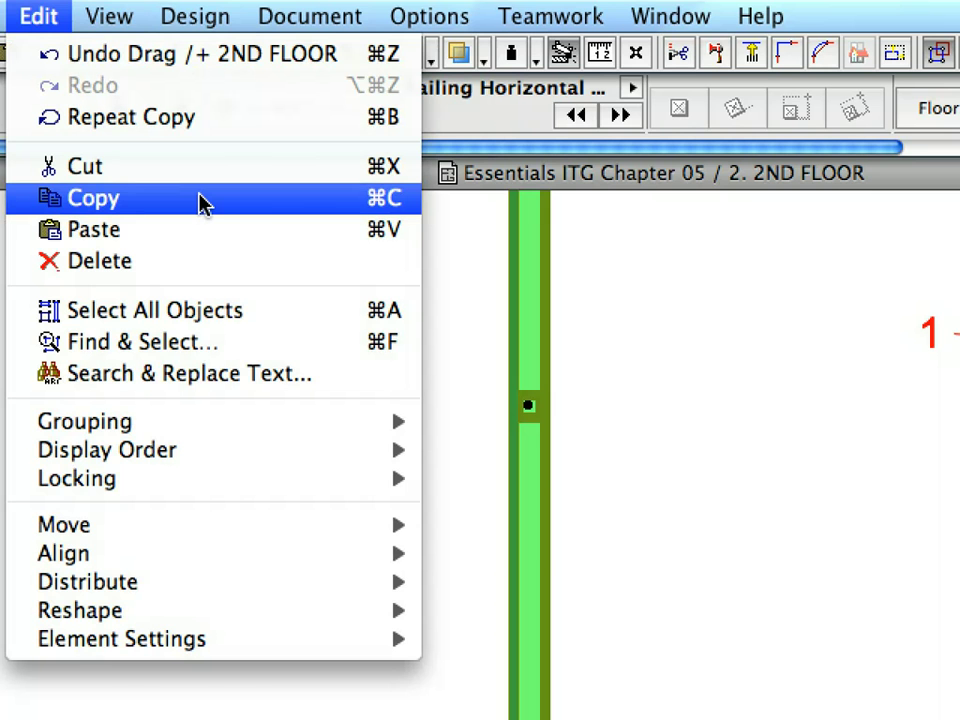
pyautogui.moveTo(108, 18)
pyautogui.moveTo(111, 51)
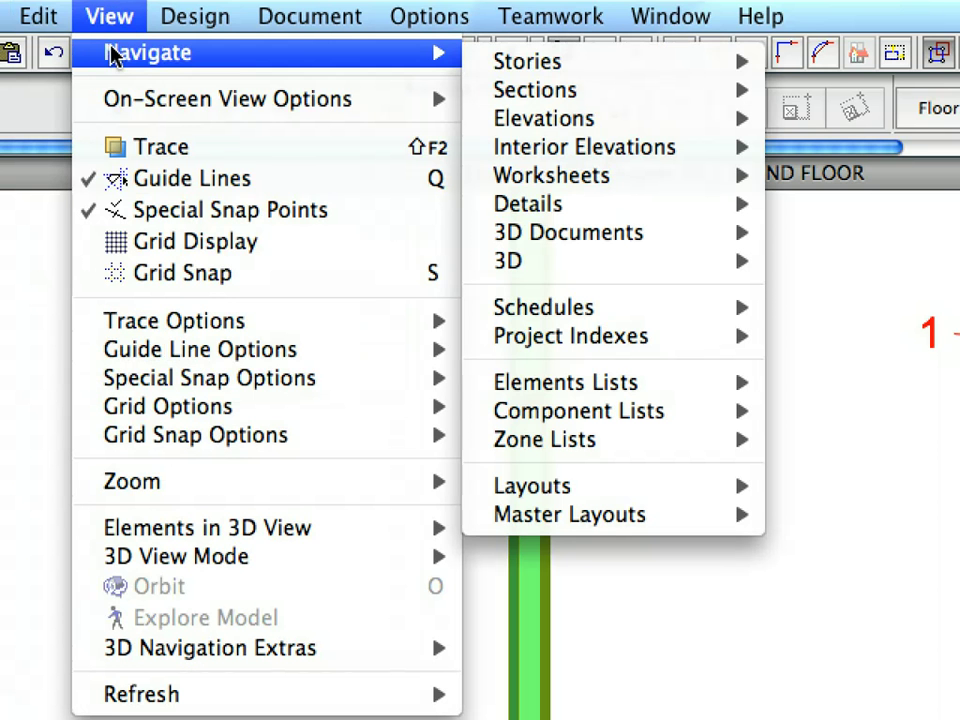
pyautogui.moveTo(490, 60)
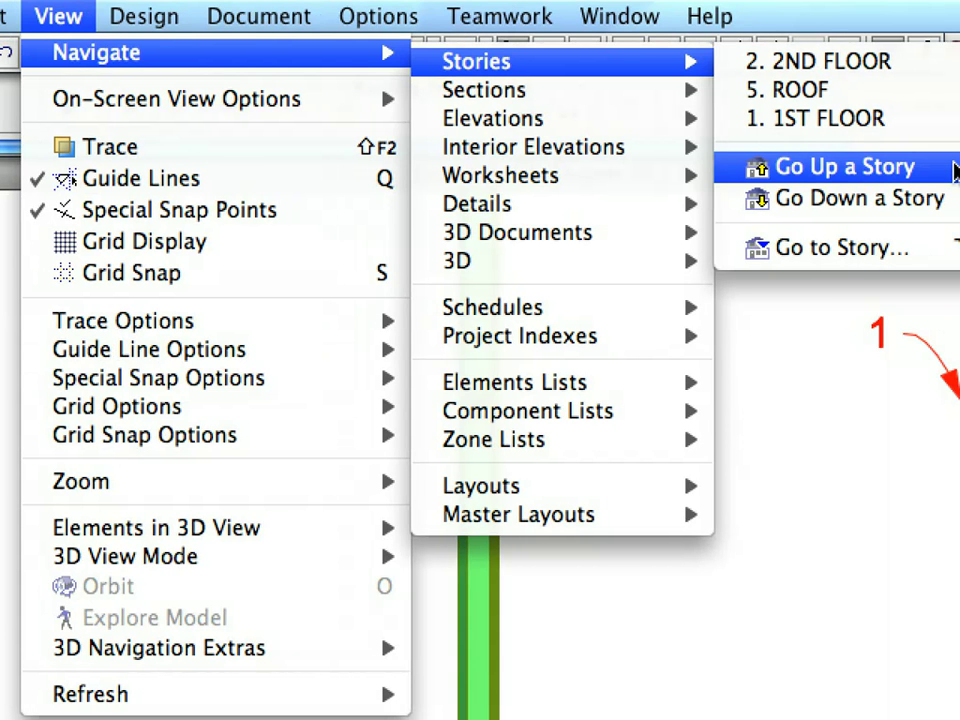
pyautogui.click(955, 170)
pyautogui.rightClick(160, 100)
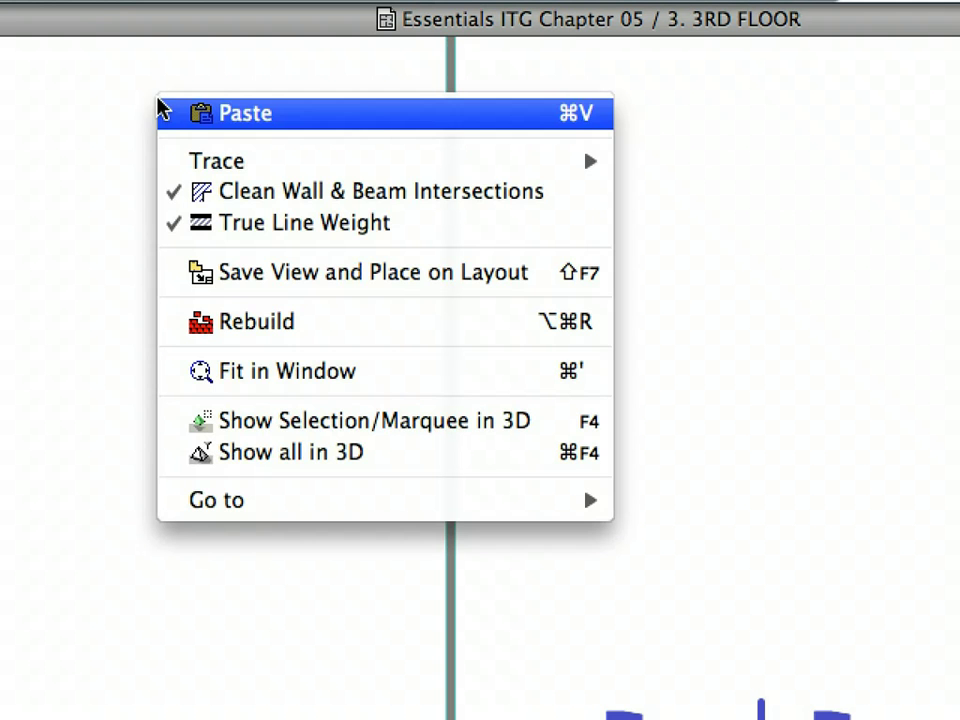
pyautogui.click(368, 112)
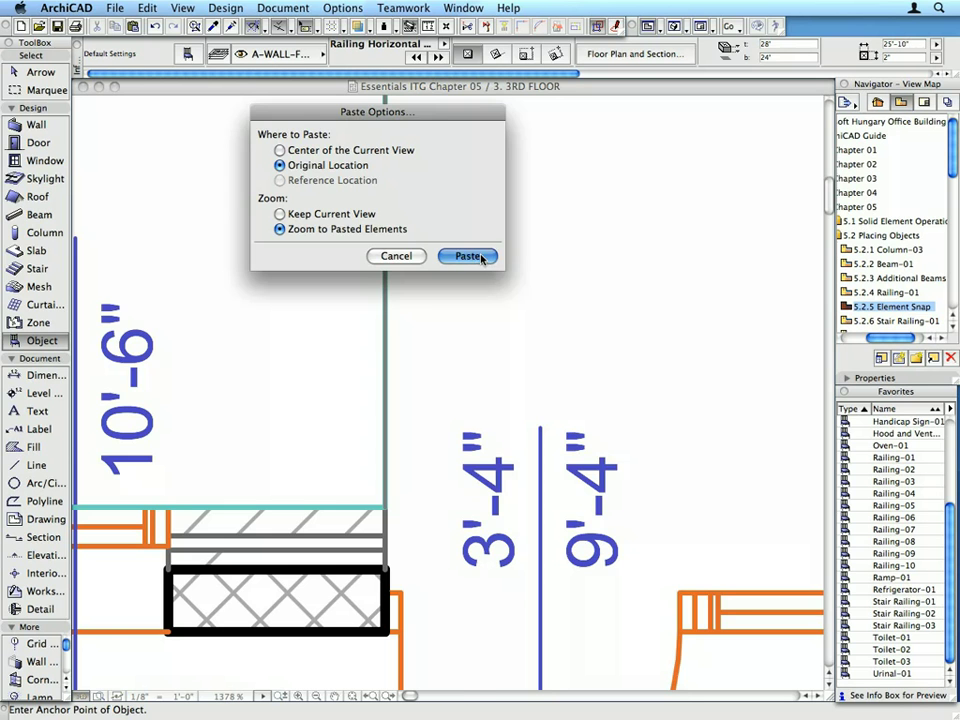
pyautogui.click(468, 256)
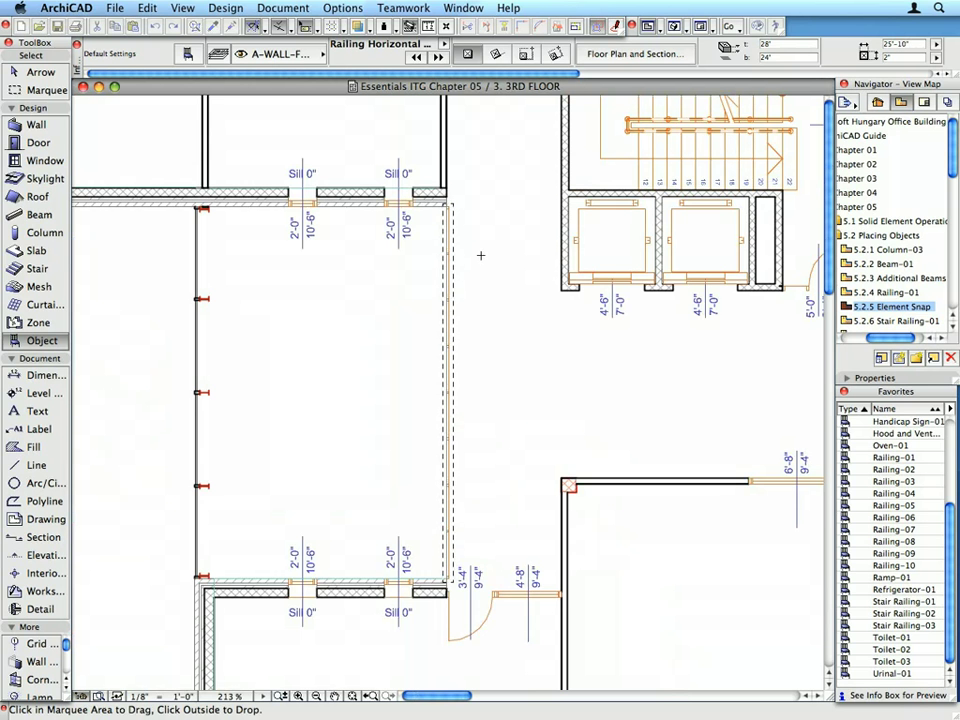
pyautogui.click(481, 256)
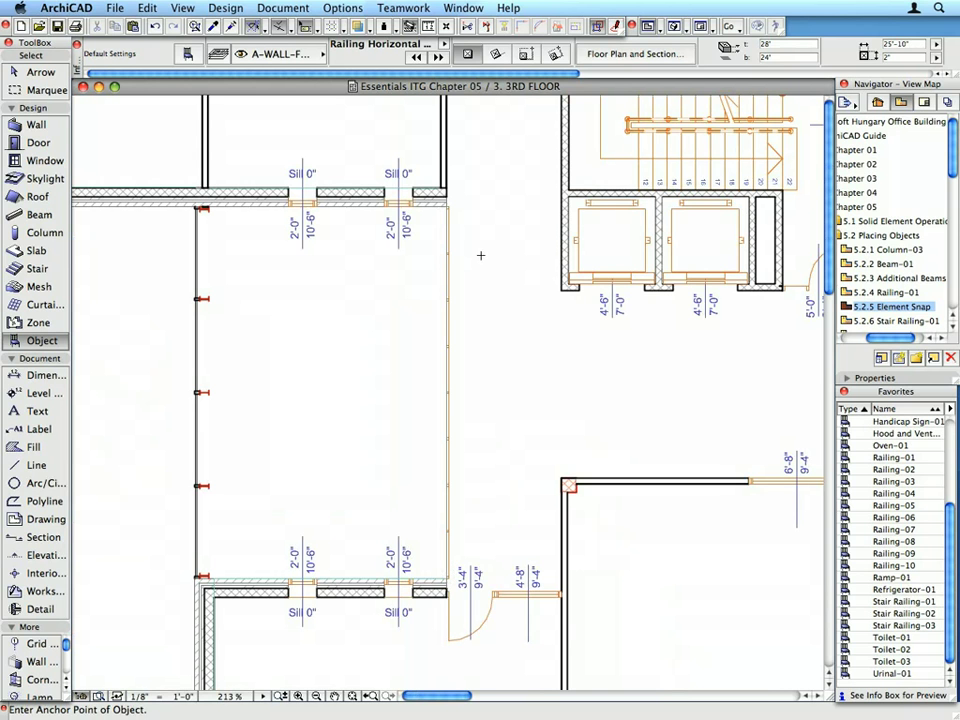
# - Go up one story from the 3rd floor to the 4th floor
pyautogui.click(182, 8)
pyautogui.moveTo(318, 31)
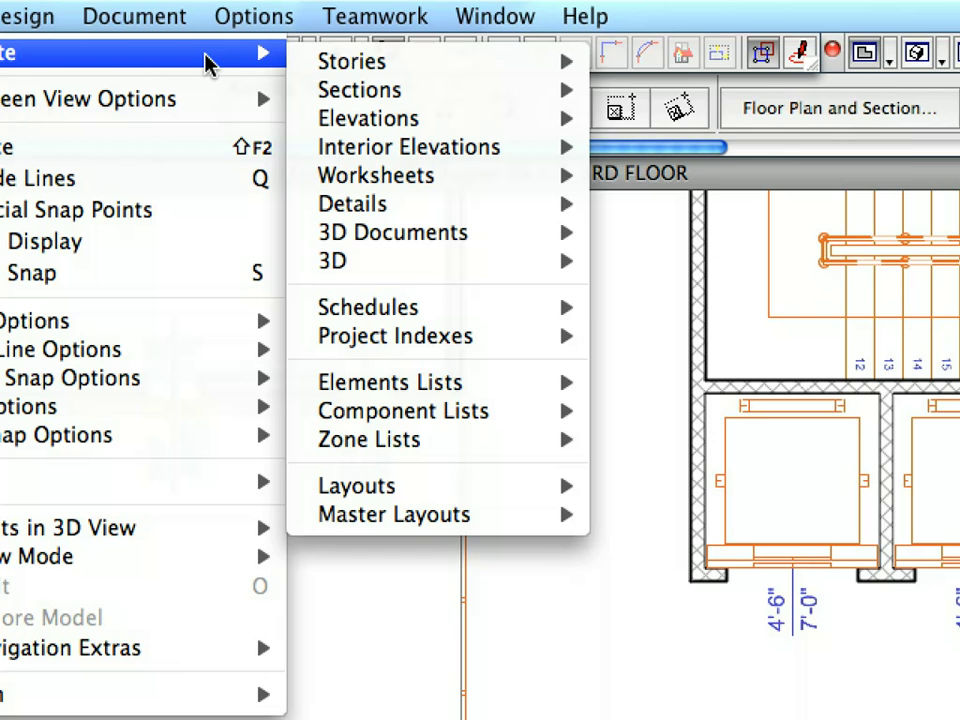
pyautogui.moveTo(330, 62)
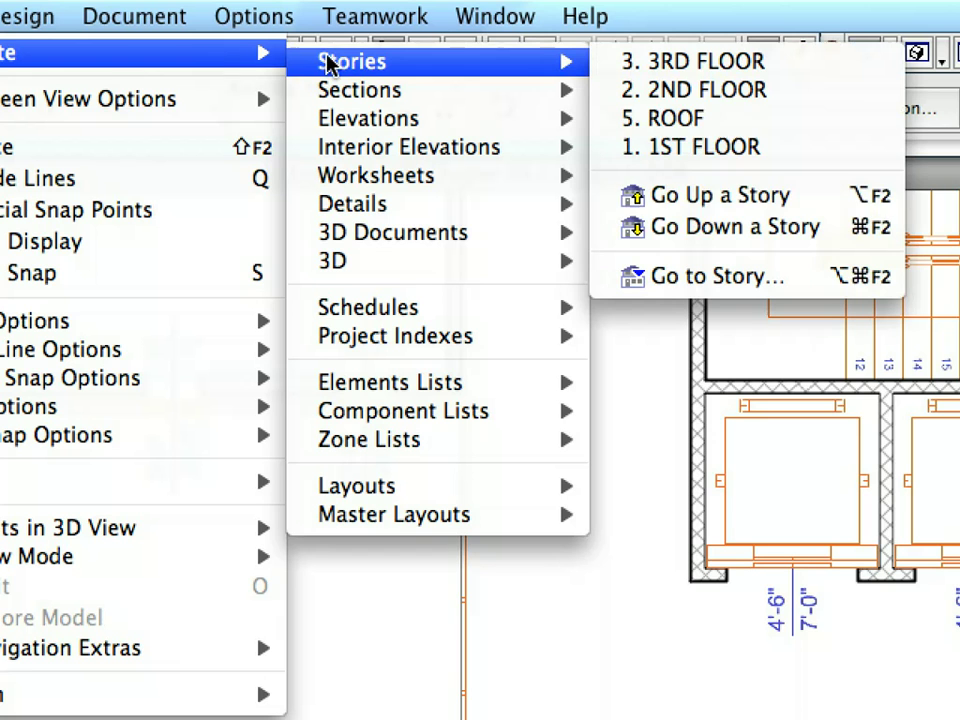
pyautogui.click(810, 200)
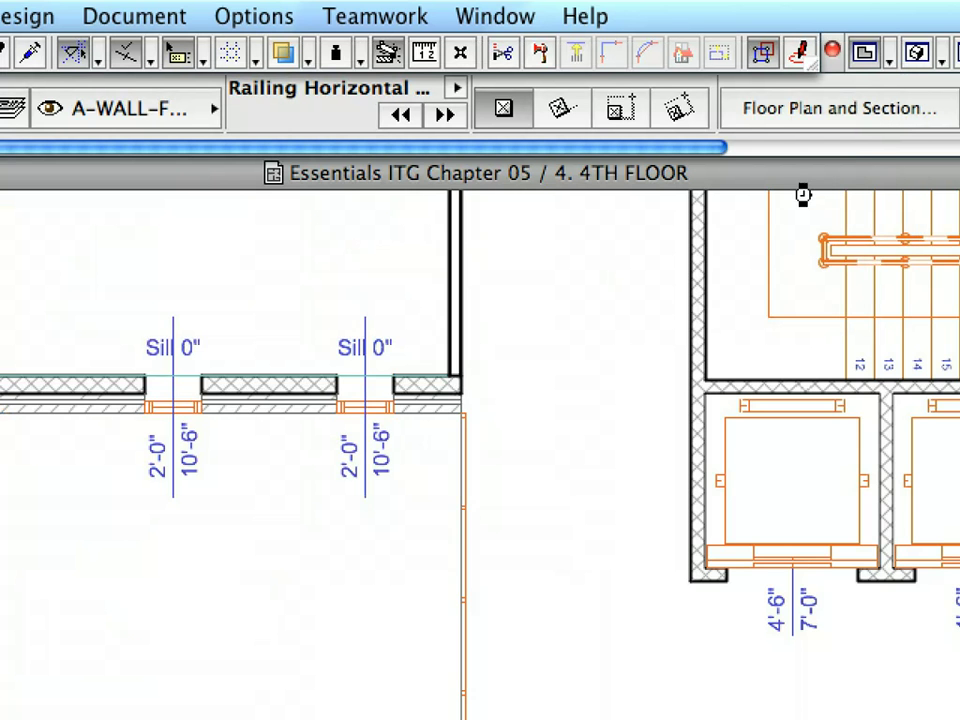
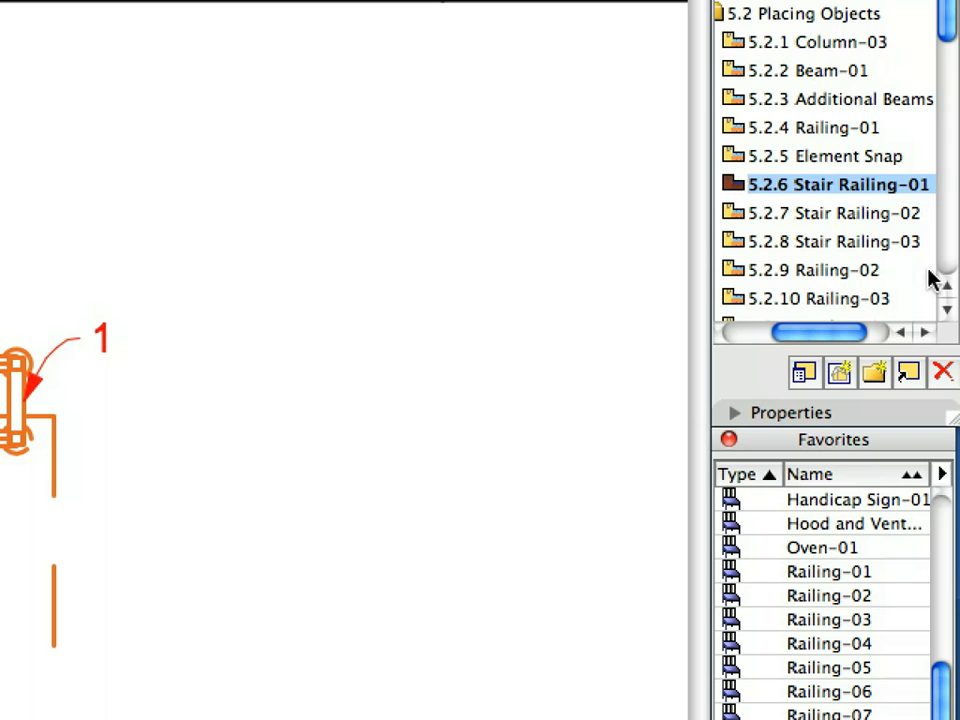
# - In the 5.2.7 Stair Railing-02 view, place the Stair Railing-02 favorite at marked point 1 between the two stair handrails
pyautogui.click(902, 222)
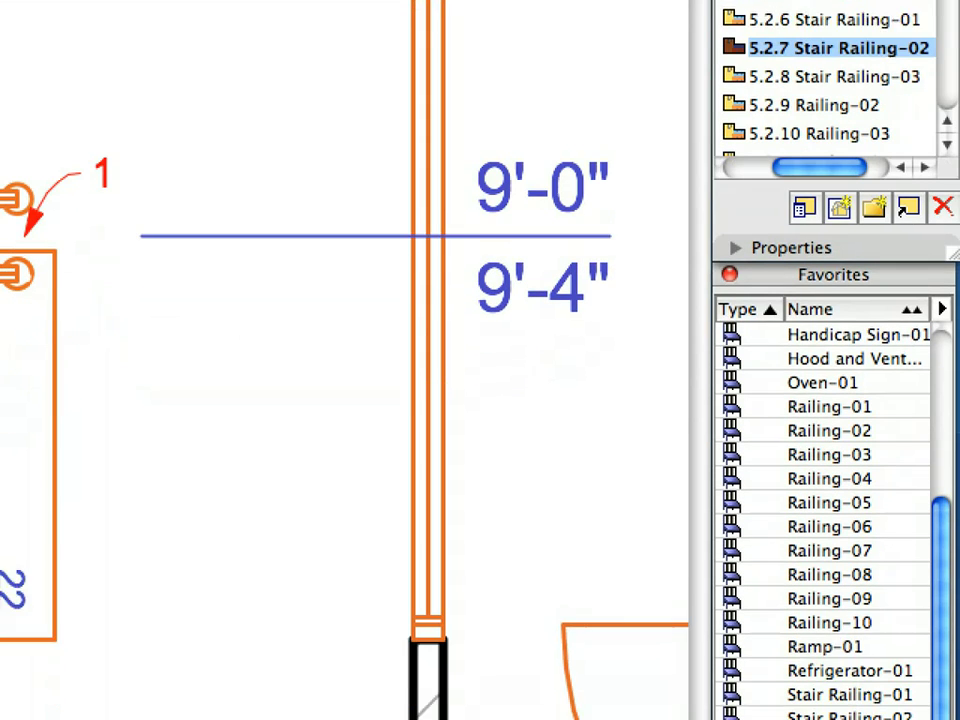
pyautogui.click(920, 664)
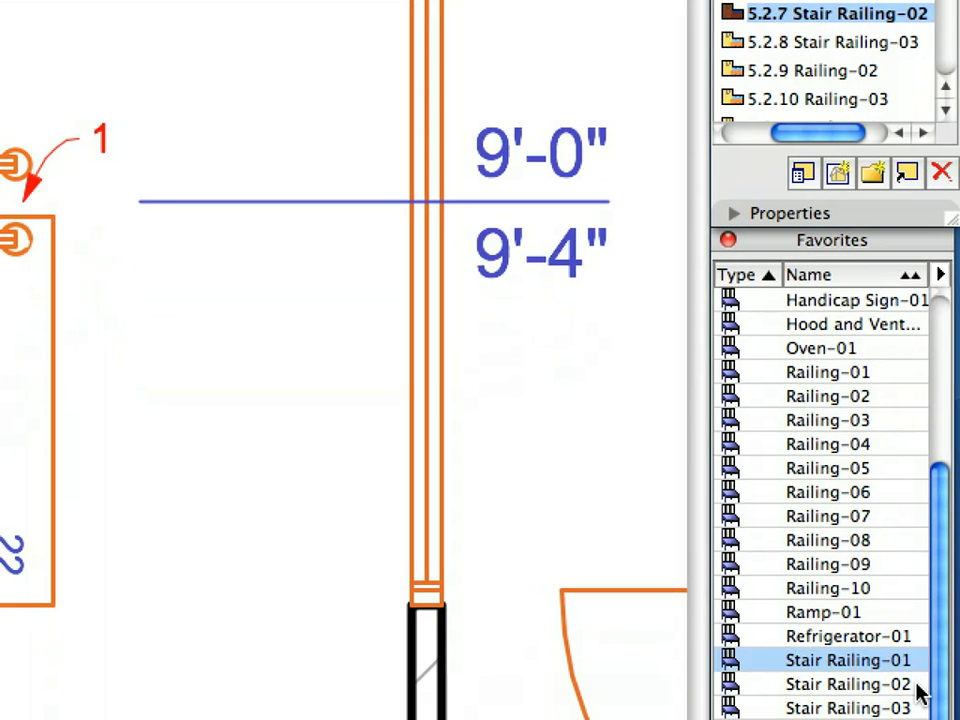
pyautogui.click(917, 686)
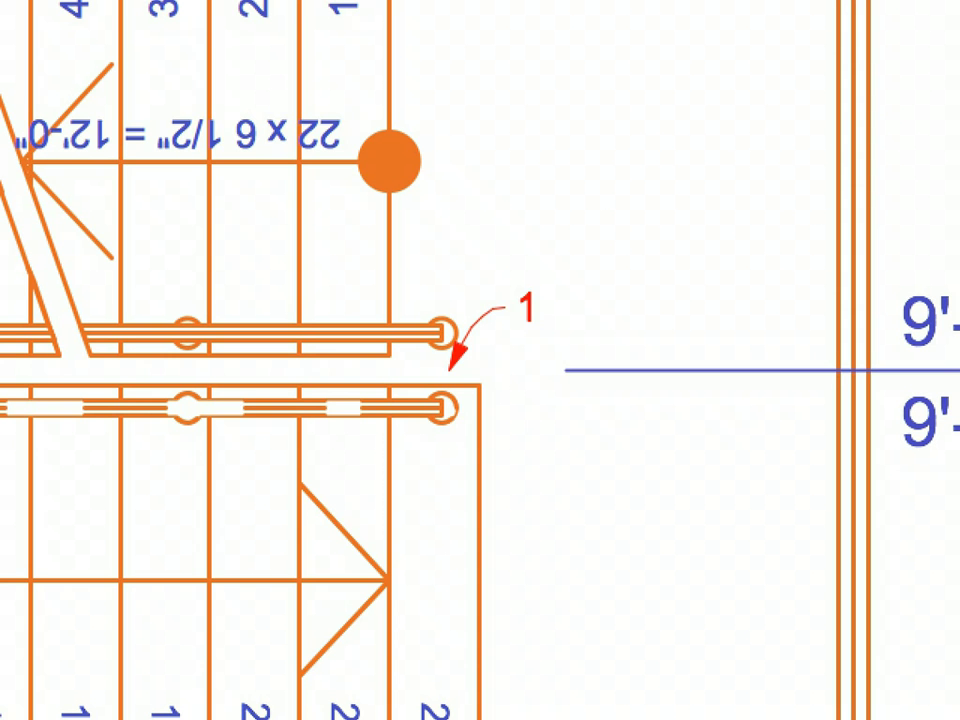
pyautogui.click(450, 363)
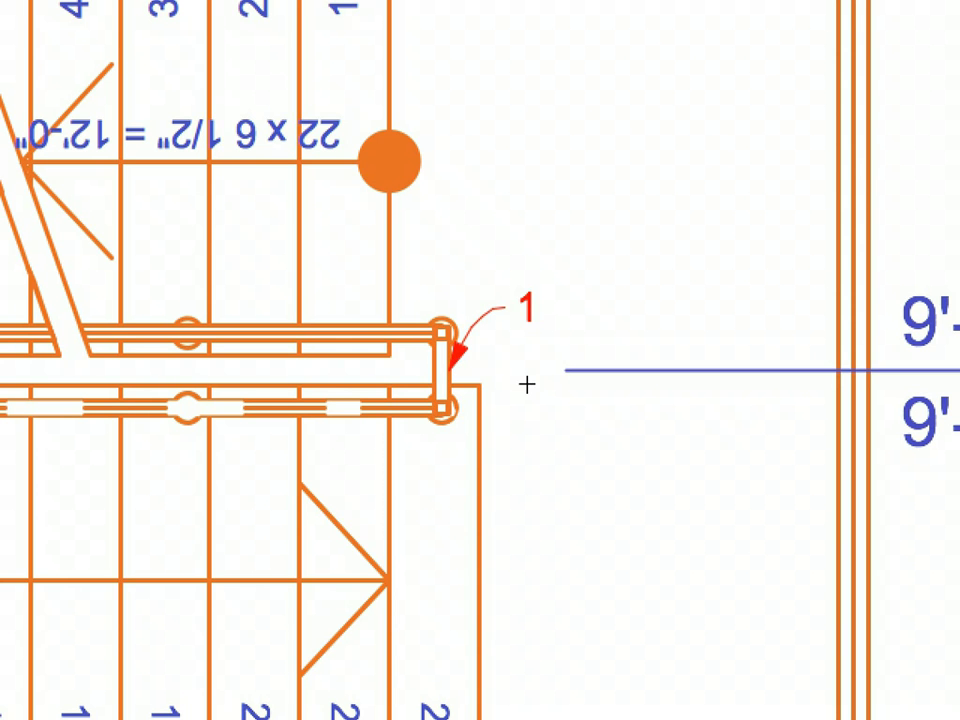
# - Select the stair railing placed at marked point 1 on the 1st floor and copy it
pyautogui.click(457, 394)
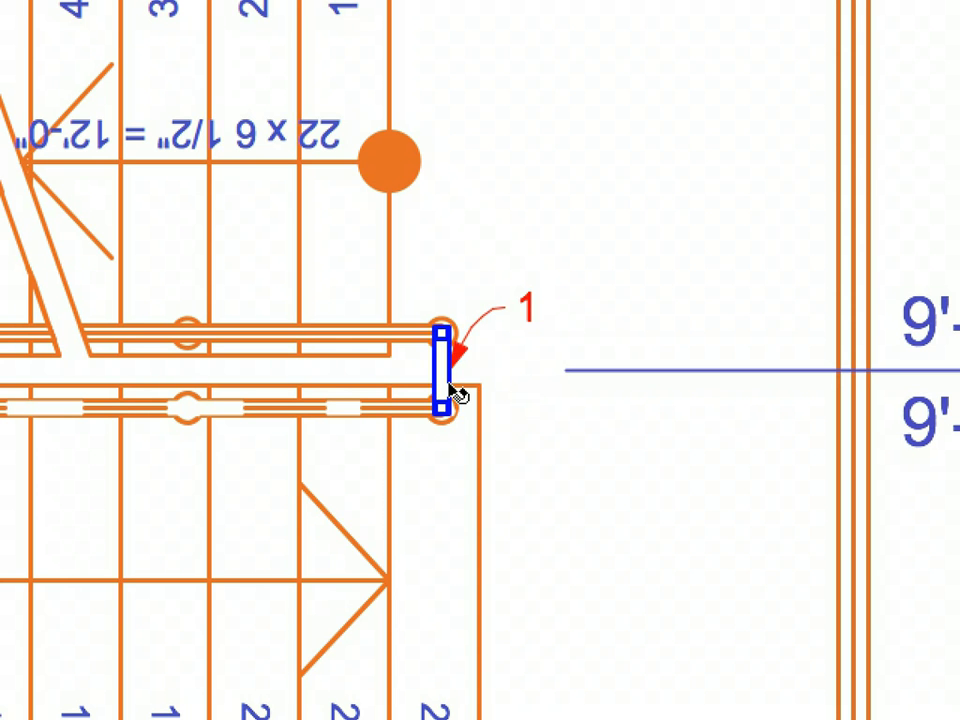
pyautogui.click(457, 394)
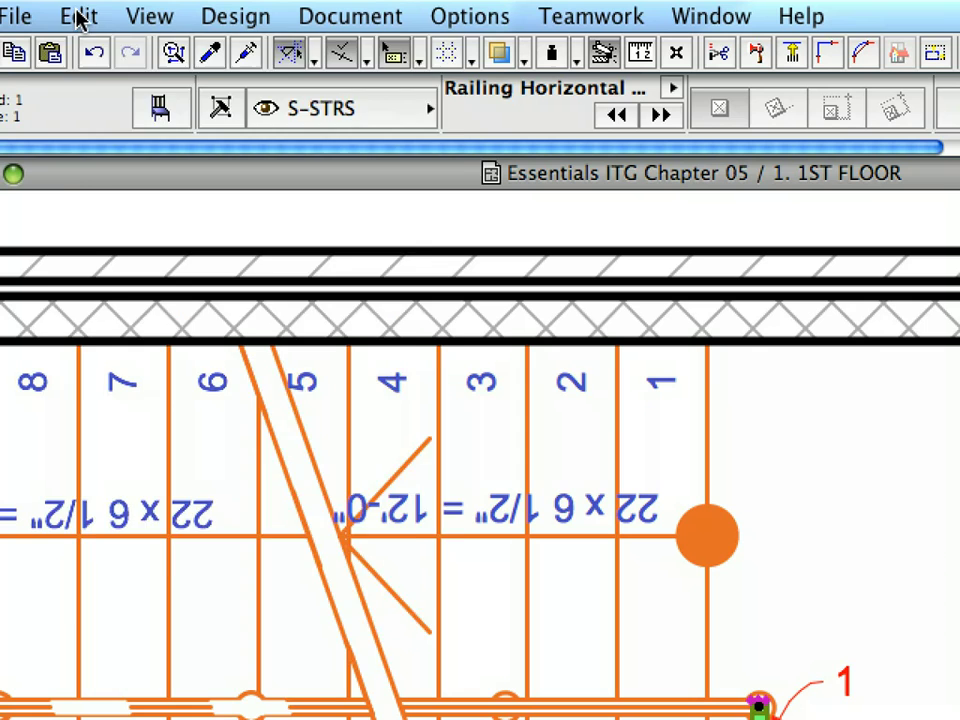
pyautogui.click(80, 18)
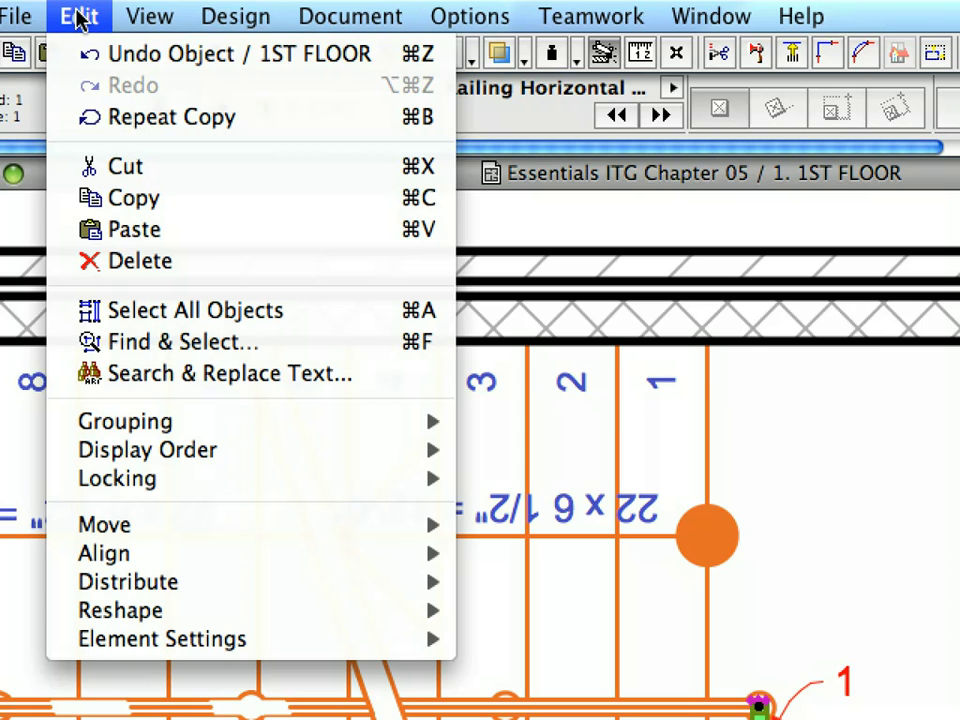
pyautogui.click(220, 199)
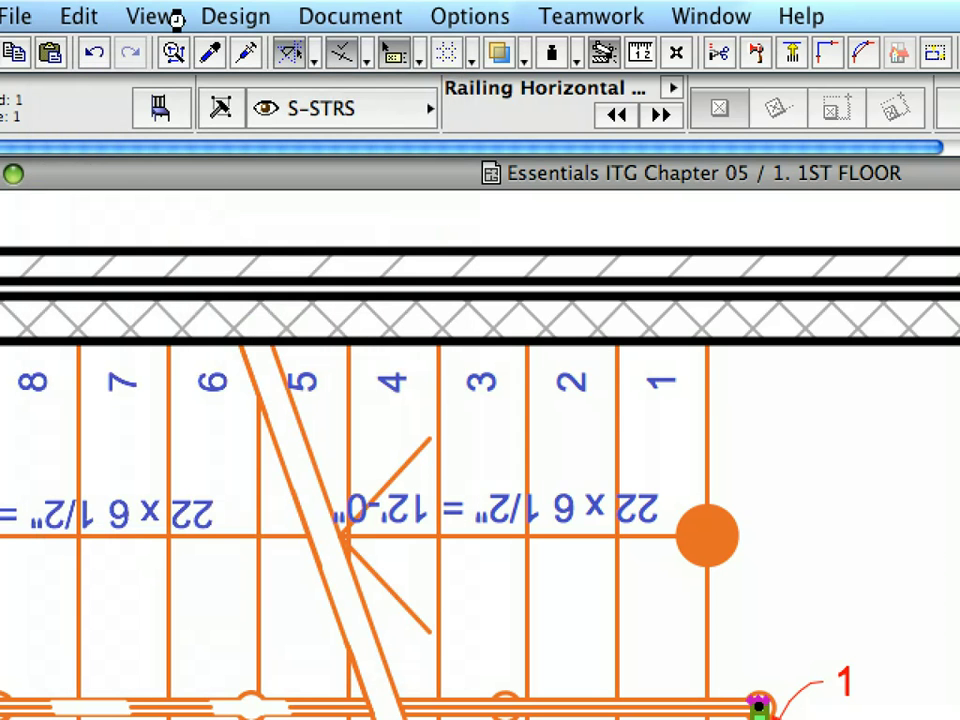
# - Go up one story to the 2nd floor and paste the copied stair railing at its original location
pyautogui.click(150, 17)
pyautogui.moveTo(182, 51)
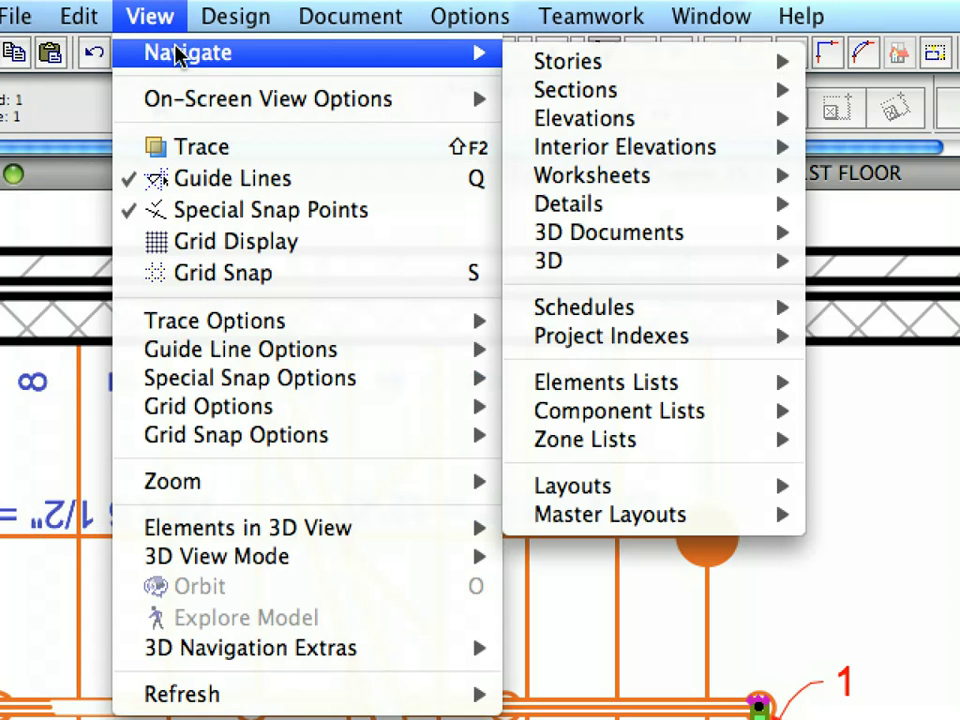
pyautogui.moveTo(537, 67)
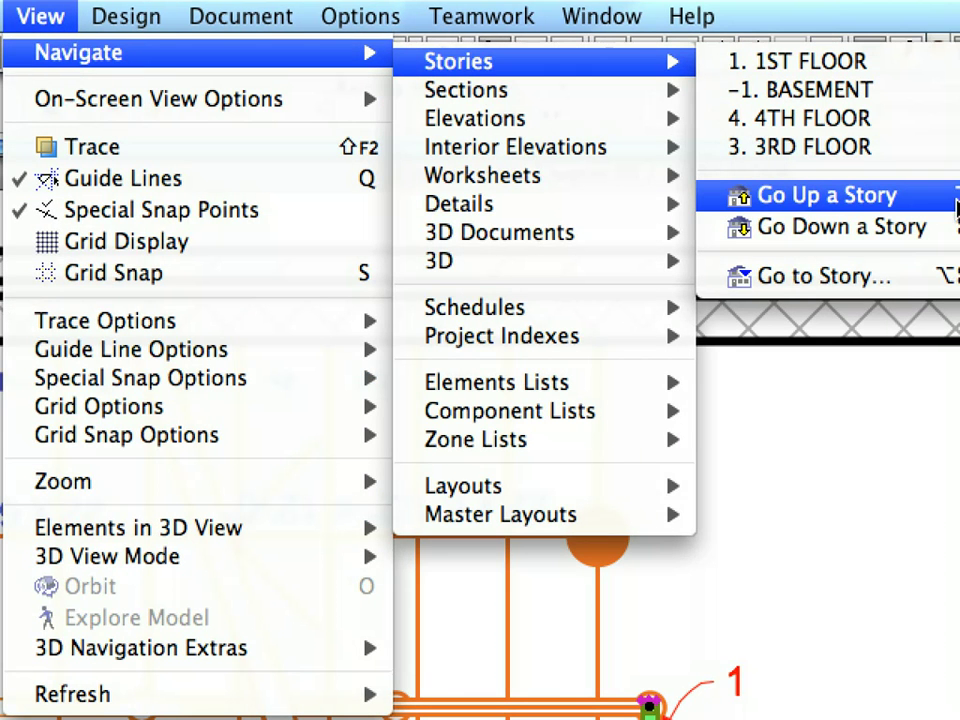
pyautogui.click(955, 196)
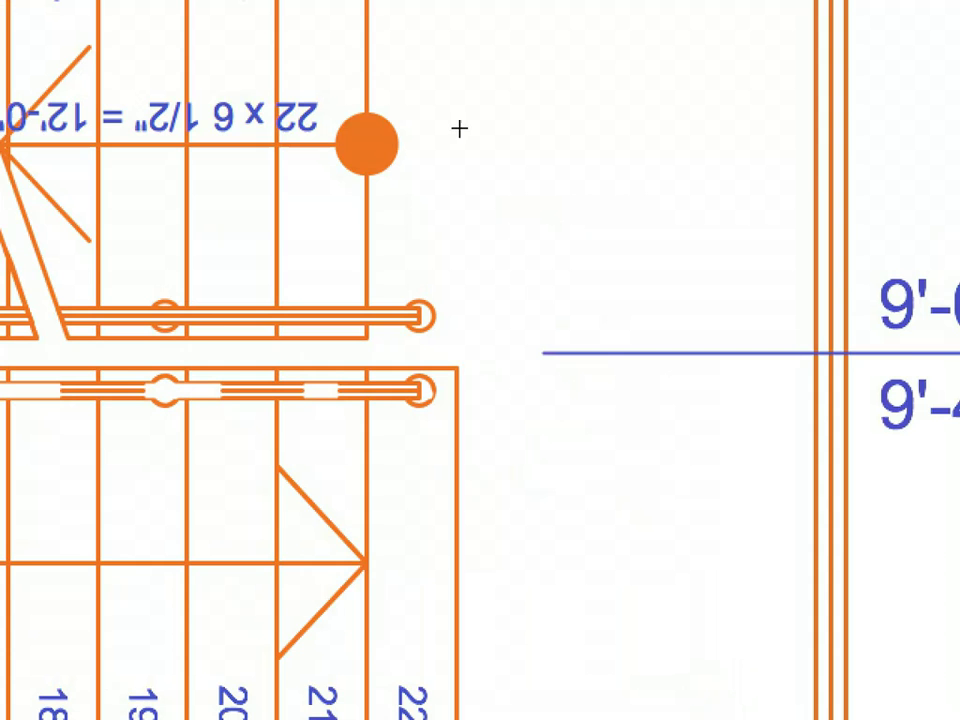
pyautogui.rightClick(448, 103)
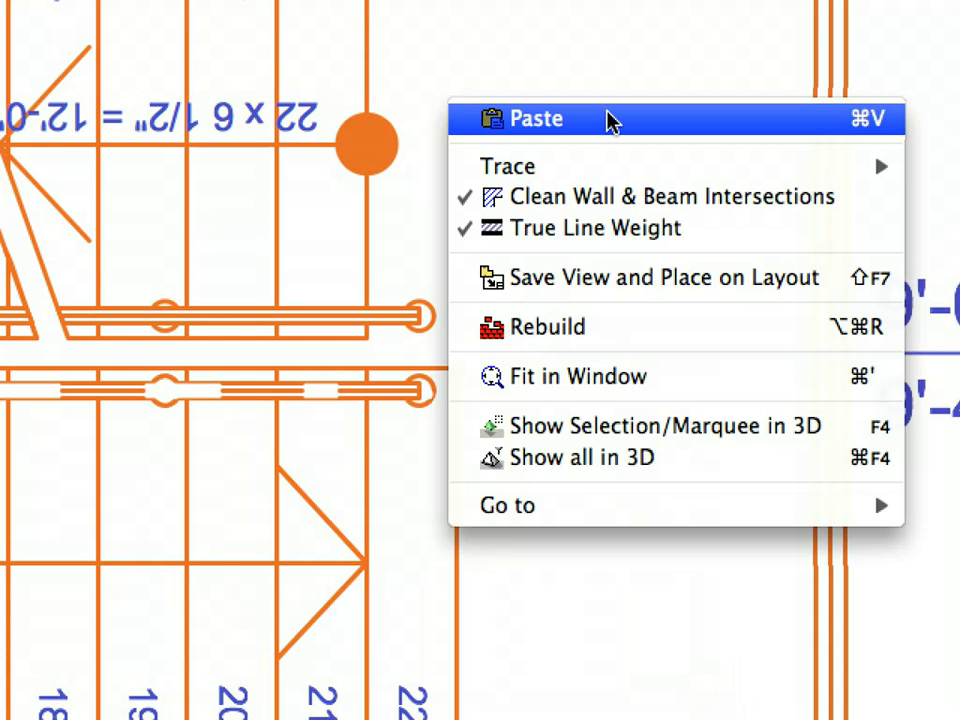
pyautogui.click(606, 118)
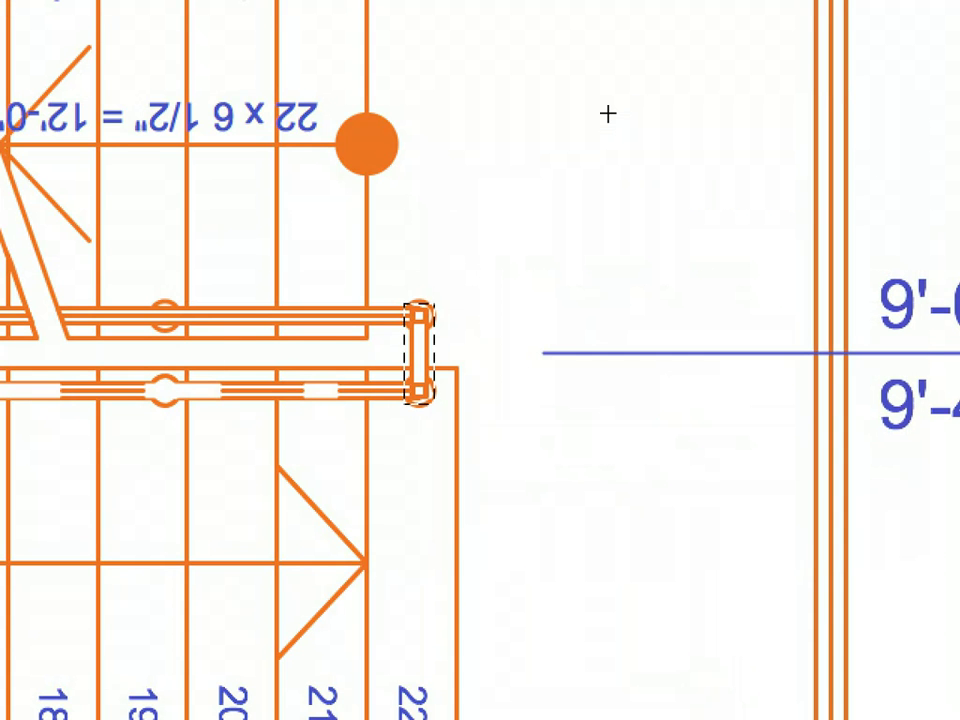
pyautogui.press('Escape')
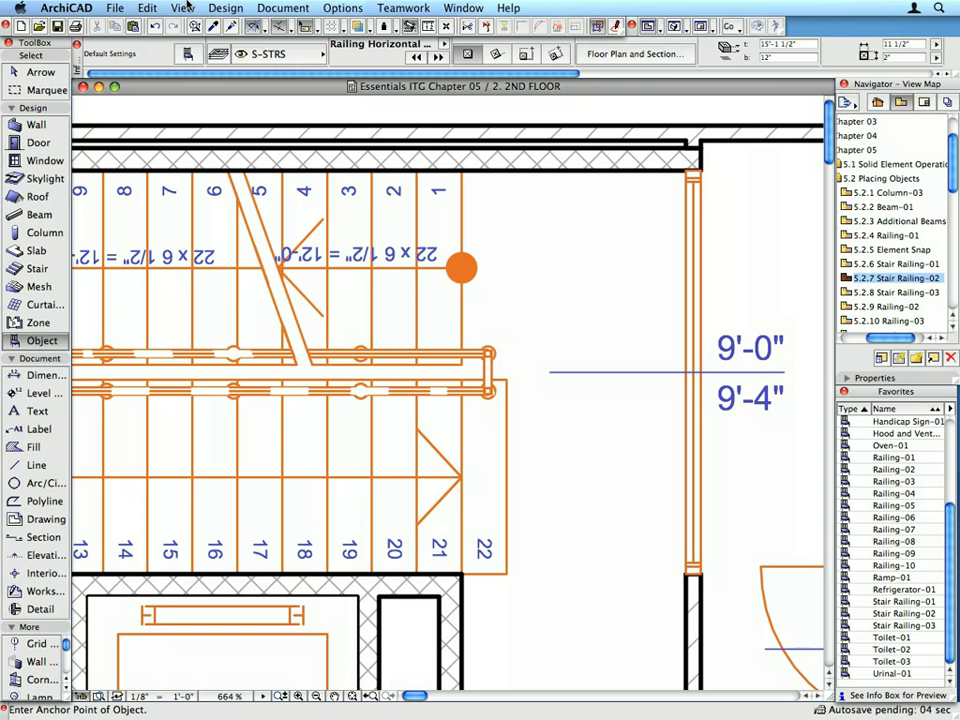
# - Go up one story to the 3rd floor and paste the copied stair railing at its original location there
pyautogui.click(182, 8)
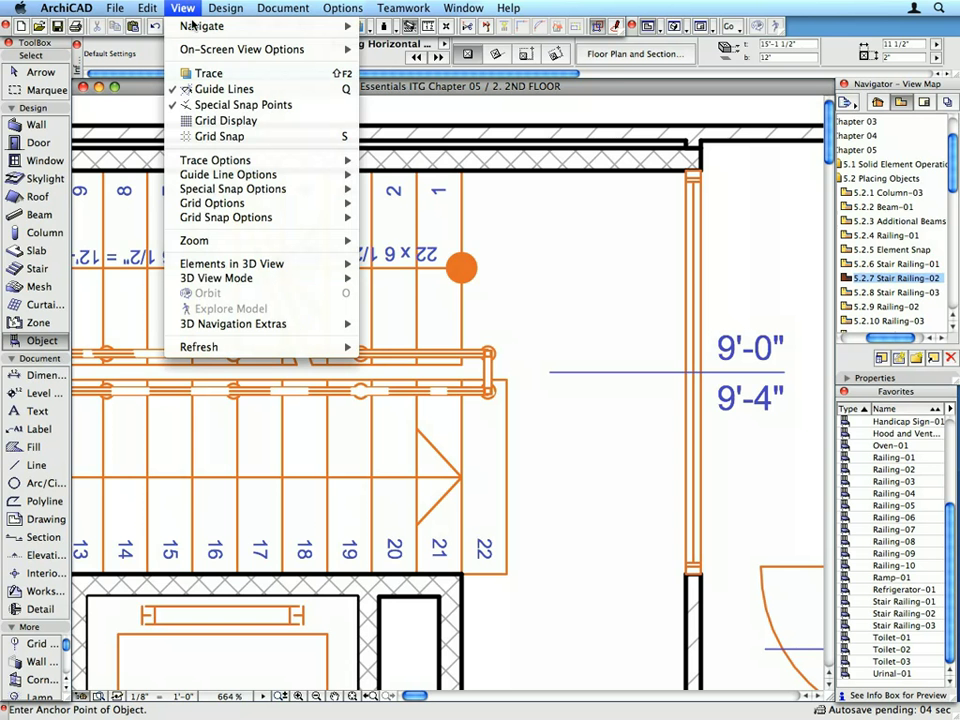
pyautogui.moveTo(318, 31)
pyautogui.moveTo(390, 31)
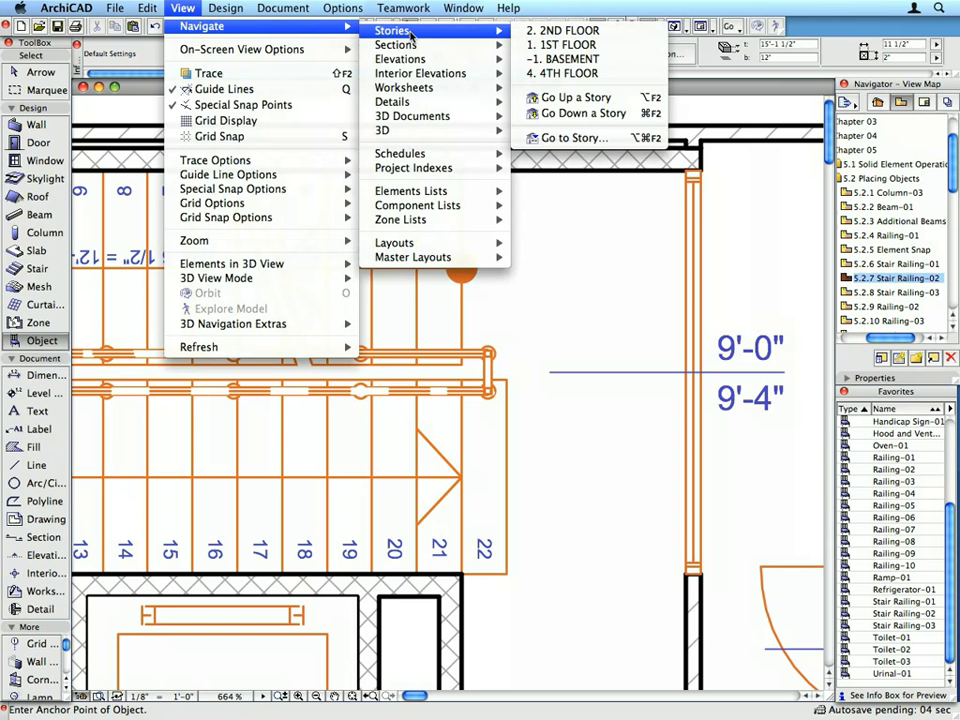
pyautogui.click(613, 103)
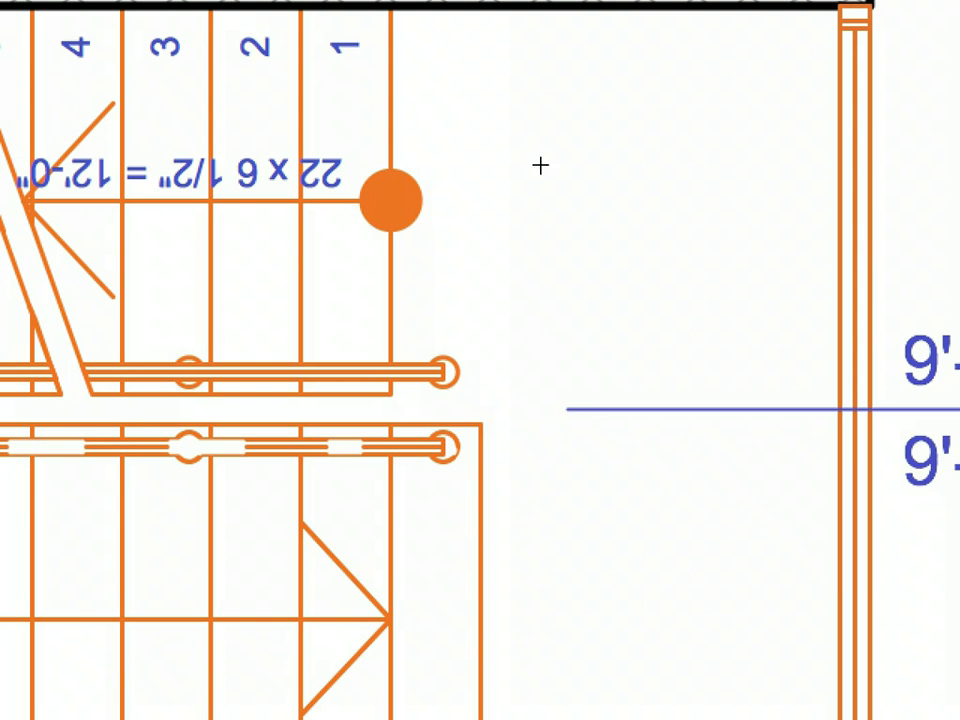
pyautogui.rightClick(541, 248)
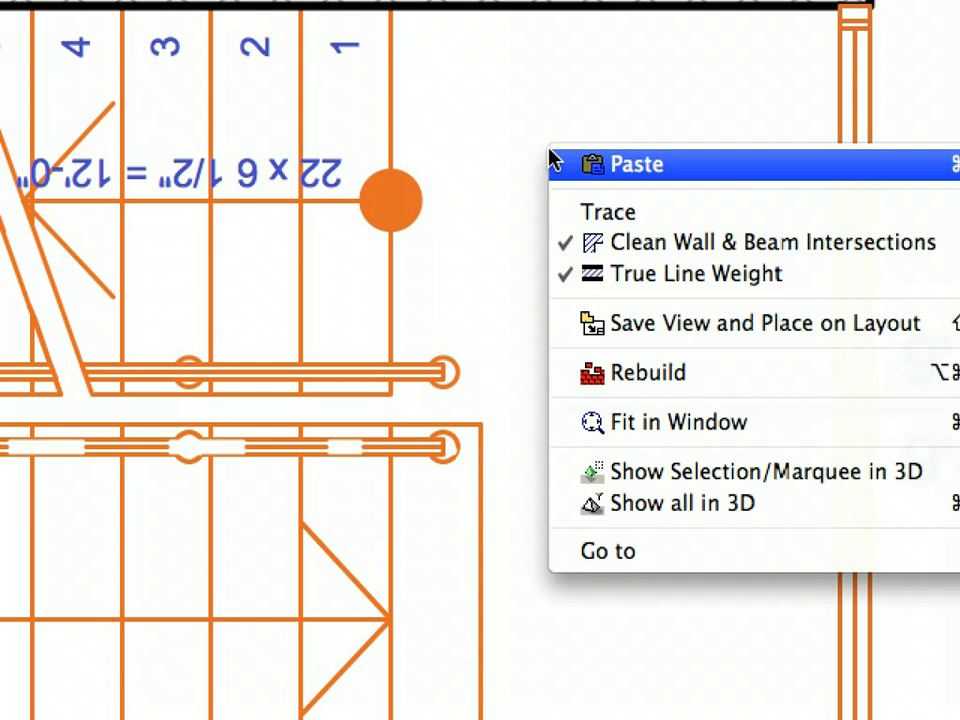
pyautogui.click(749, 166)
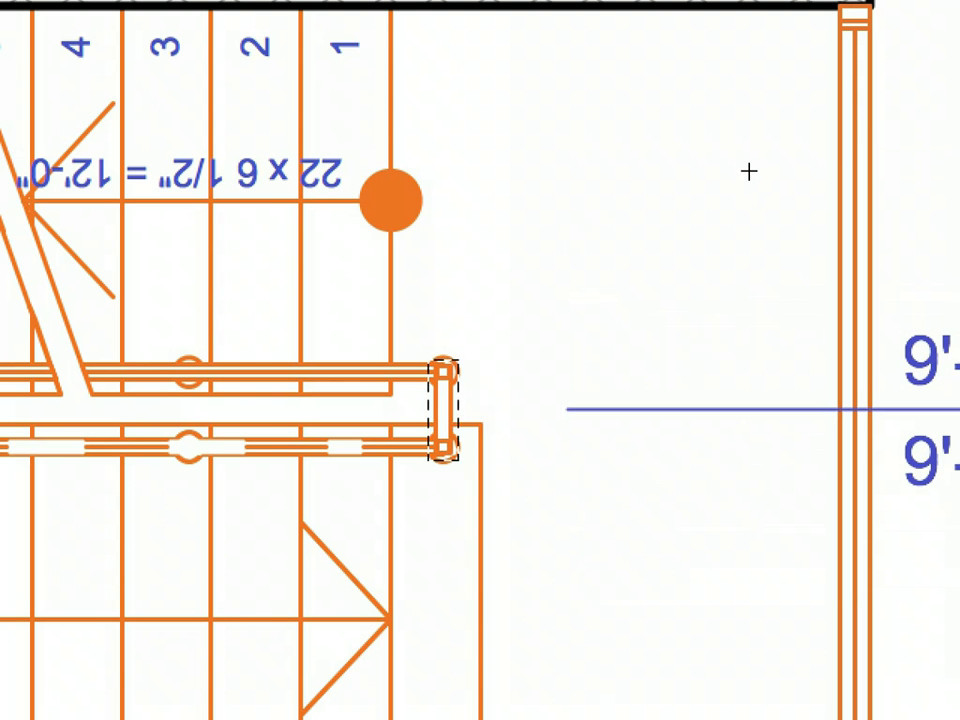
pyautogui.press('Escape')
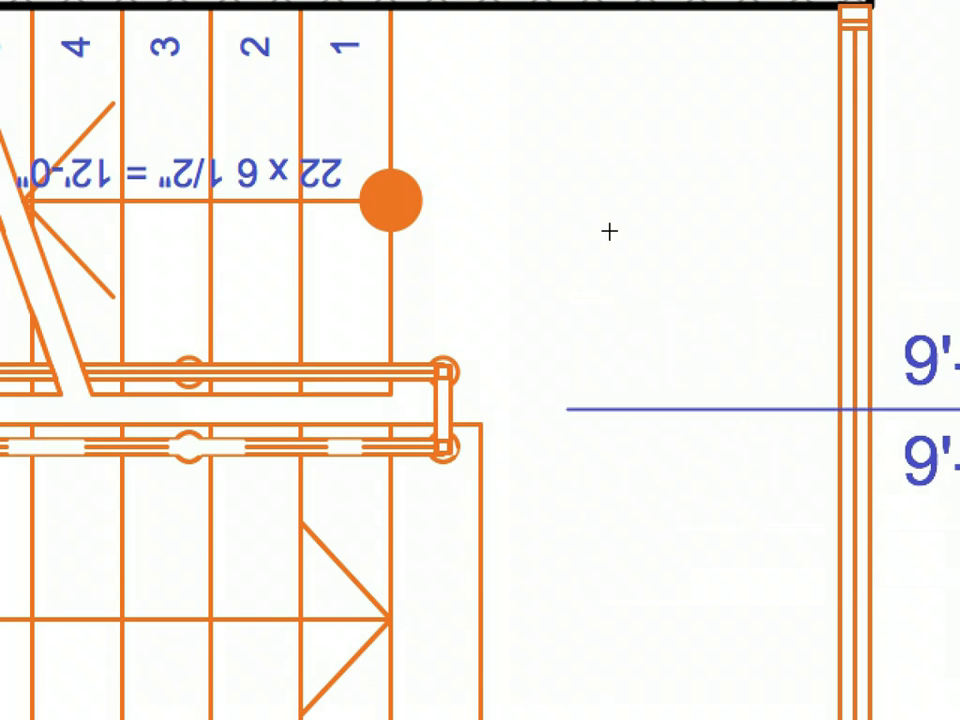
# - In the 5.2.8 Stair Railing-03 view, place the Stair Railing-03 favorite at marked point 1 on the wall above the stair
pyautogui.click(900, 276)
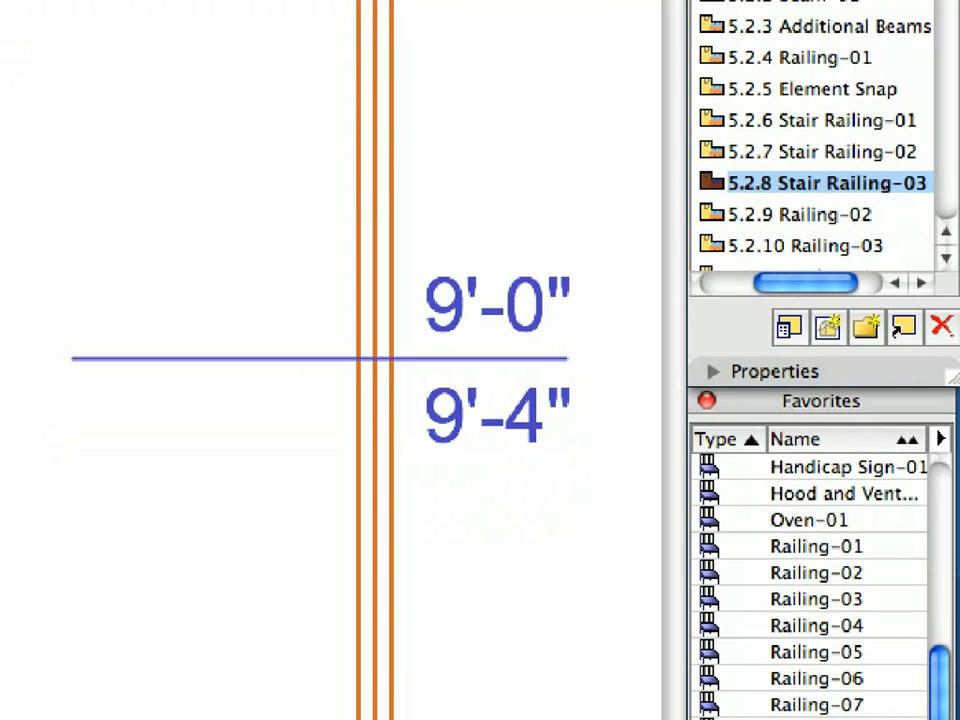
pyautogui.click(850, 645)
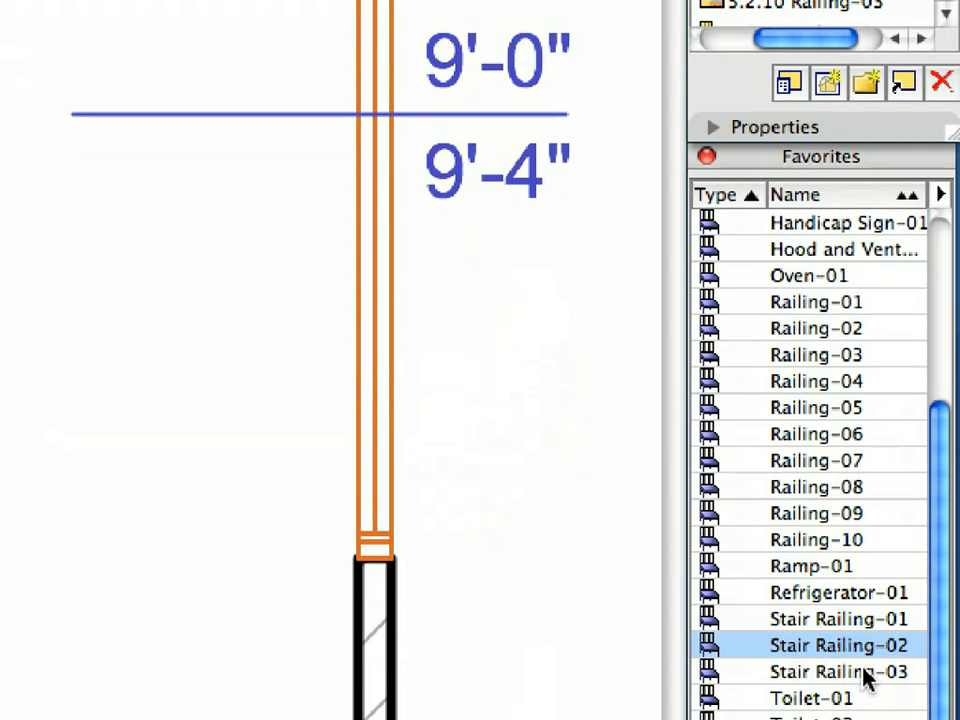
pyautogui.click(870, 680)
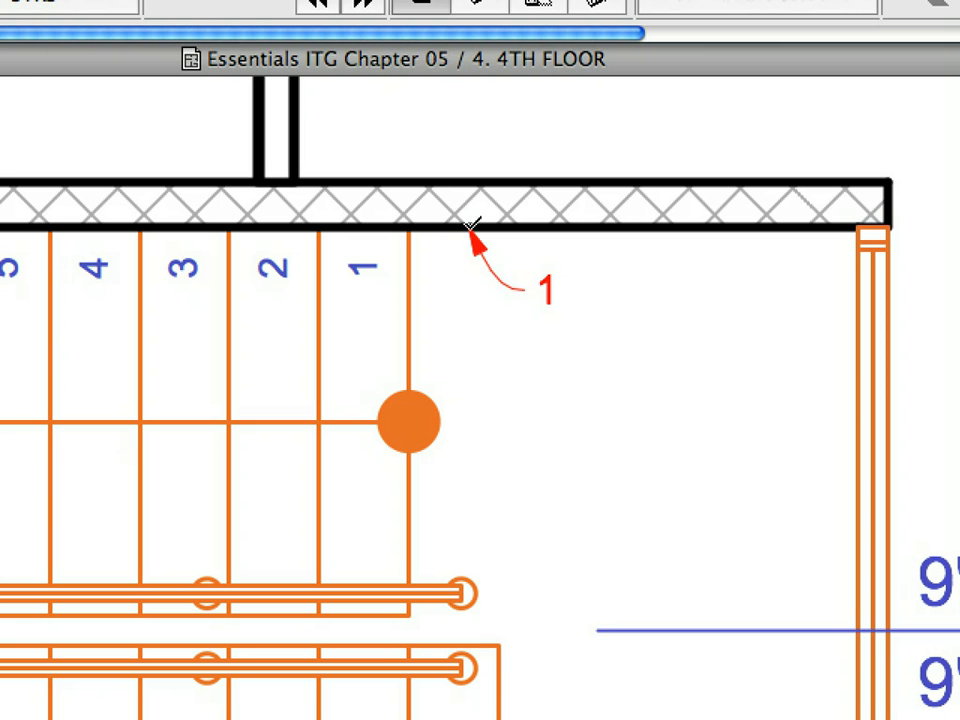
pyautogui.click(471, 224)
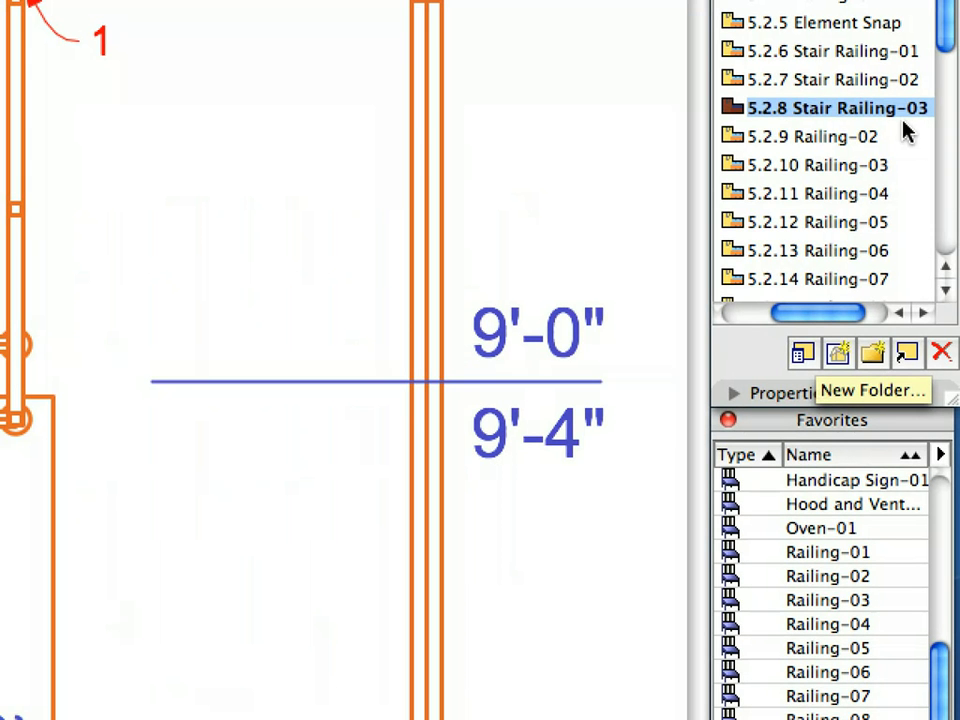
# - In the 5.2.9 Railing-02 view, place the Railing-02 favorite at marked point 1
pyautogui.click(865, 136)
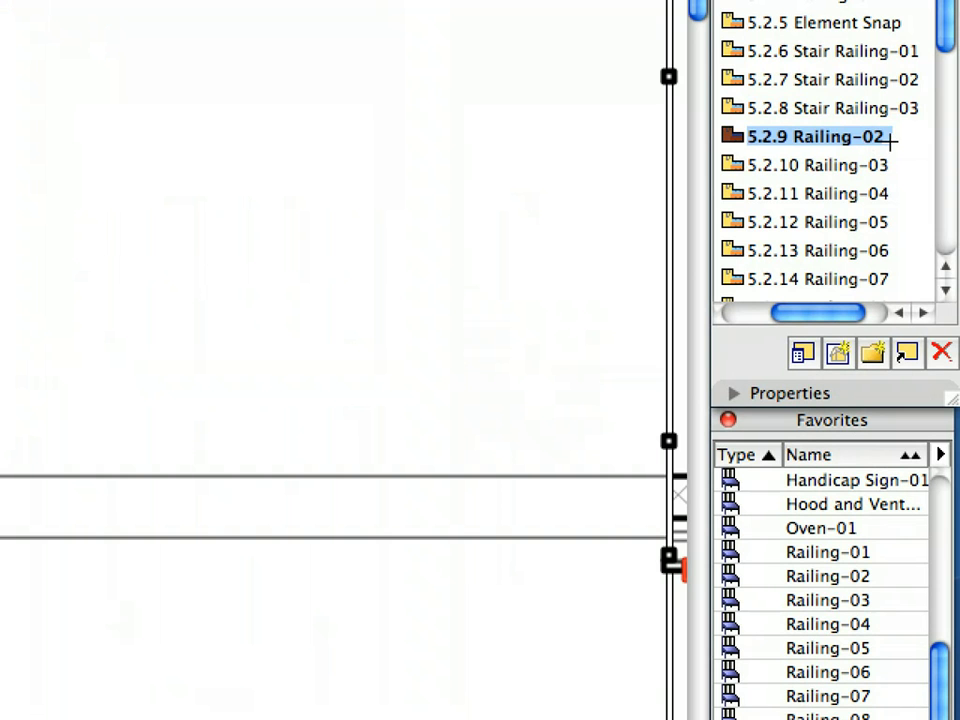
pyautogui.click(866, 578)
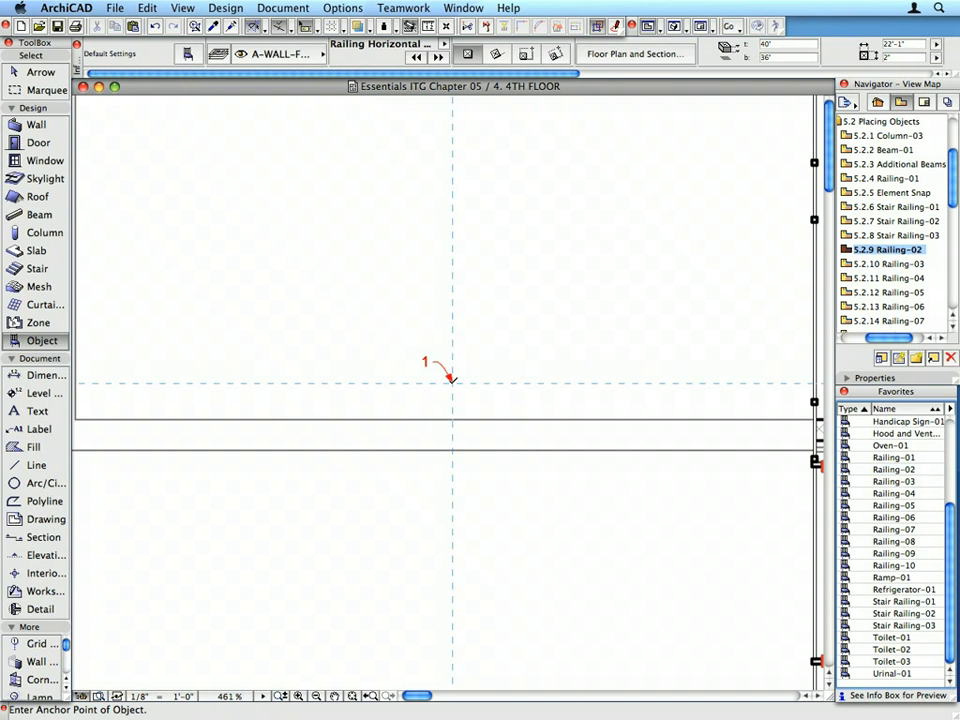
pyautogui.click(452, 379)
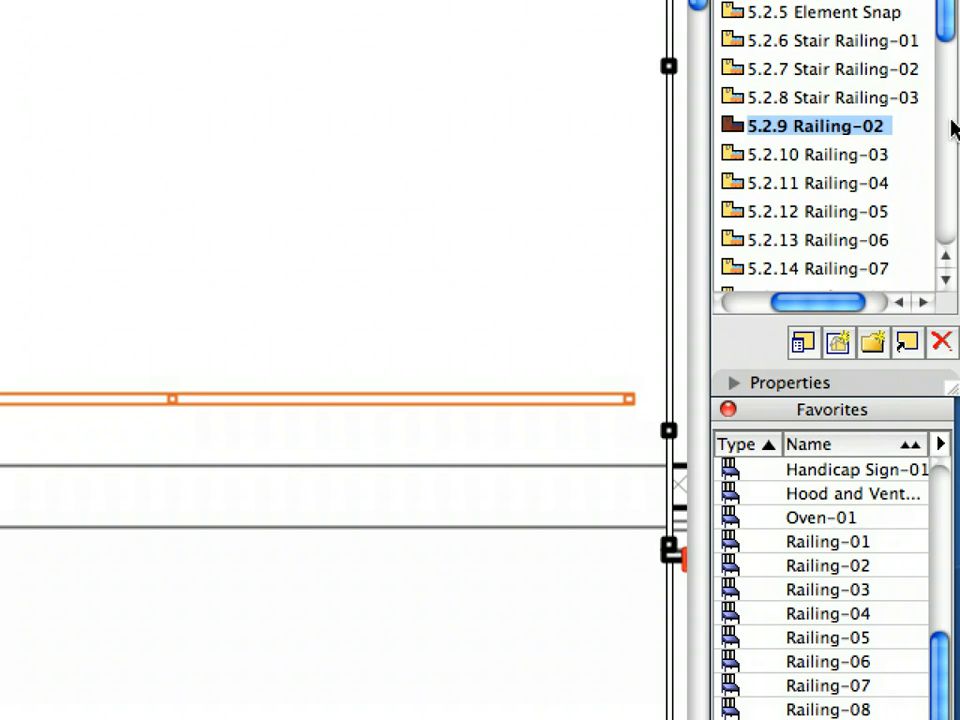
# - In the 5.2.10 Railing-03 view, place the Railing-03 favorite at marked point 1
pyautogui.doubleClick(876, 160)
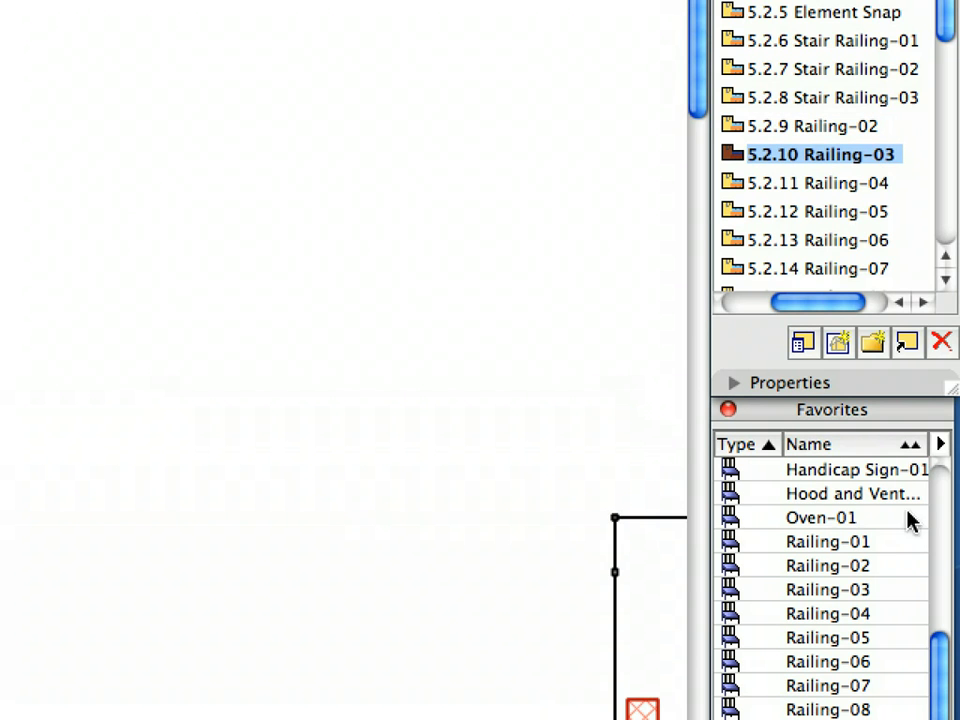
pyautogui.click(909, 568)
pyautogui.click(890, 592)
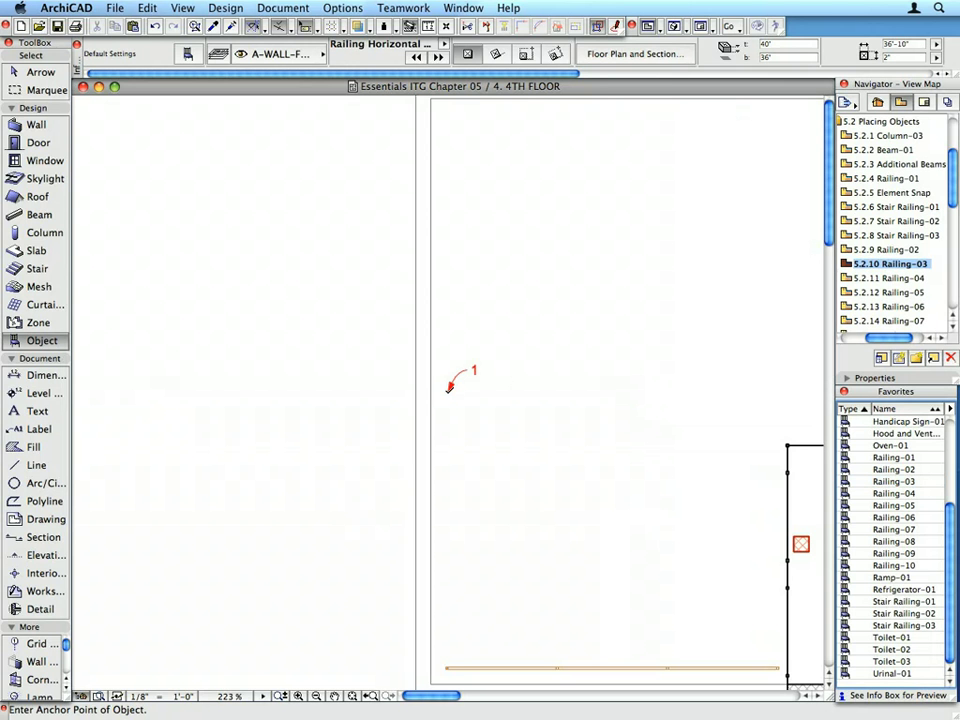
pyautogui.click(448, 388)
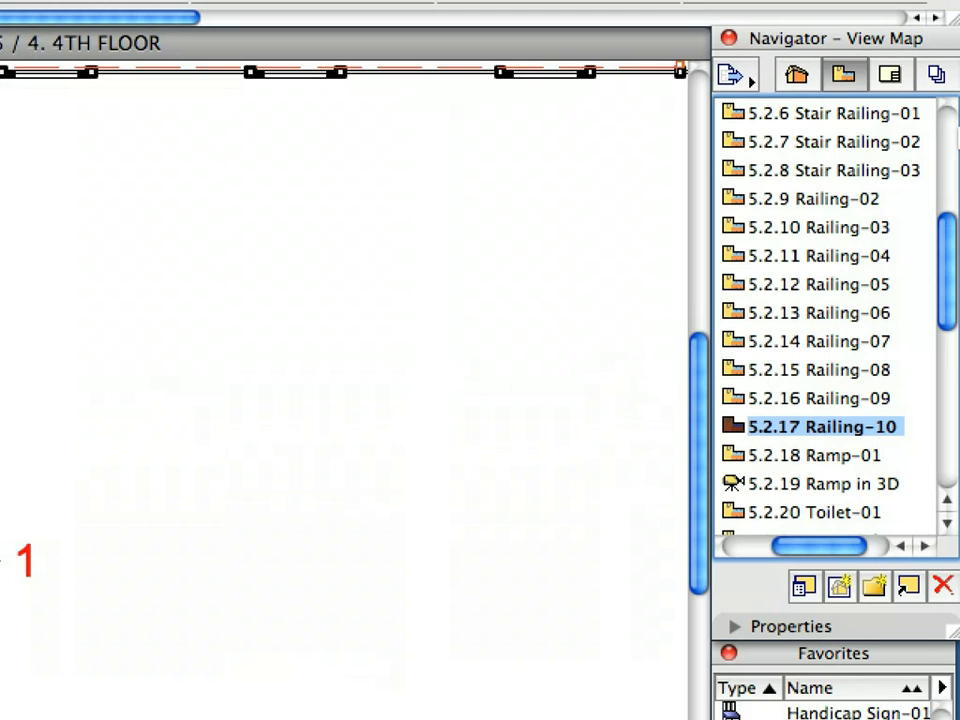
# - In the 5.2.18 Ramp-01 view, place the Ramp-01 favorite at marked point 1, where the curved basement wall meets the straight one
pyautogui.click(875, 459)
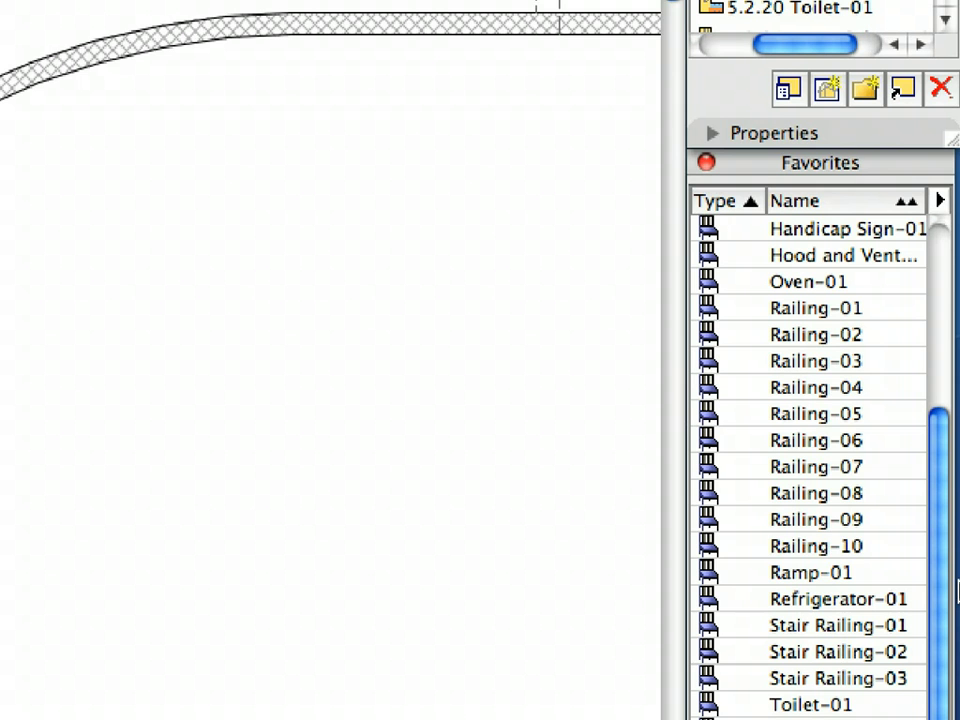
pyautogui.click(887, 719)
pyautogui.click(900, 578)
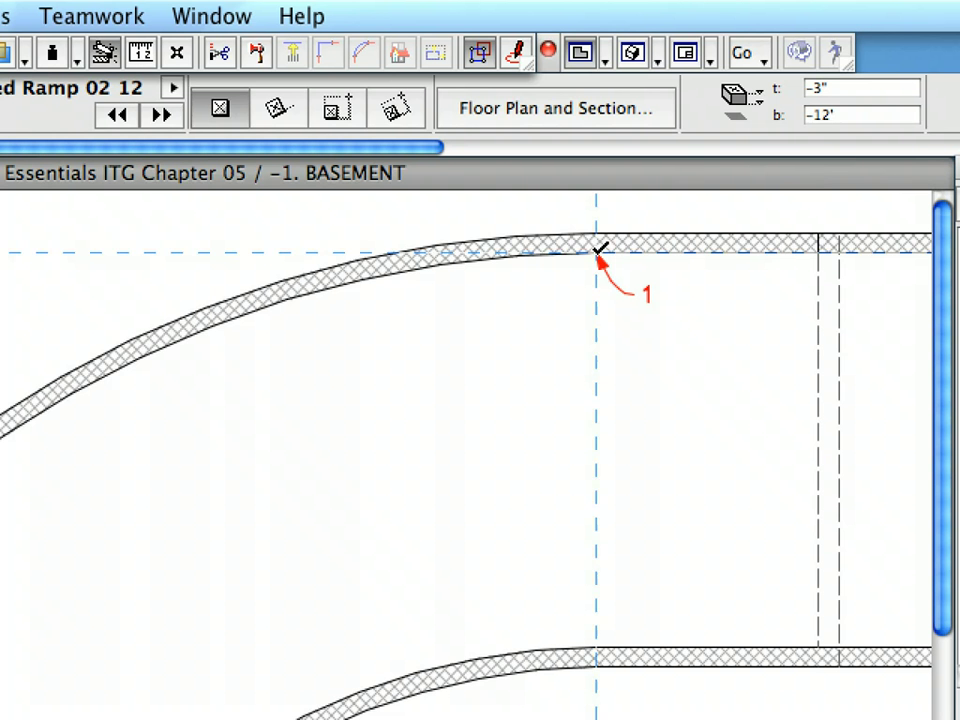
pyautogui.click(598, 250)
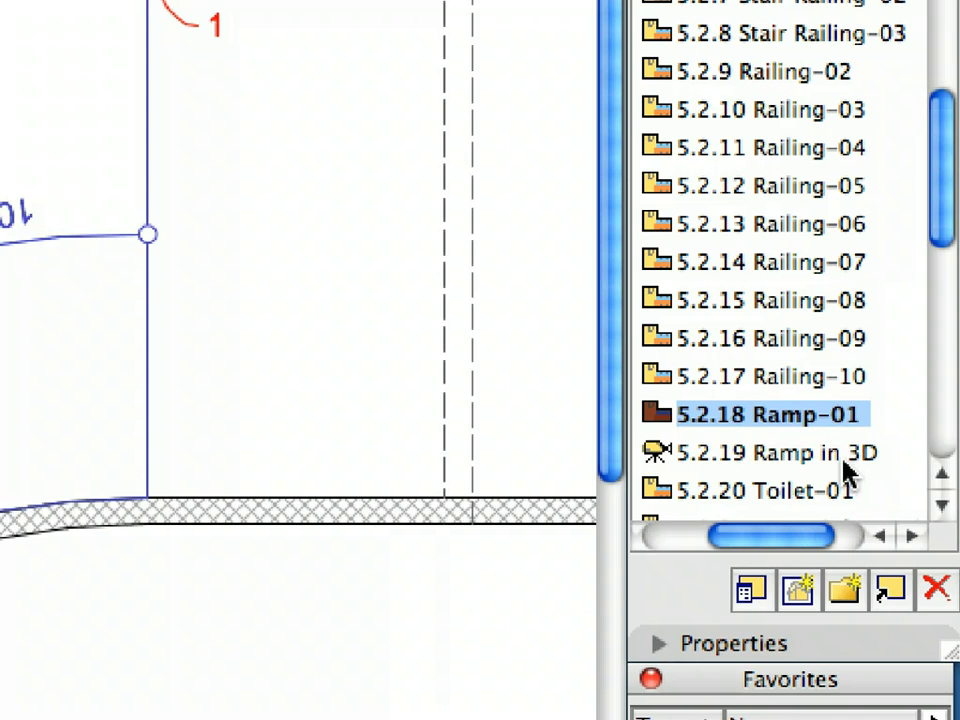
# - Examine the building and ramp in the 5.2.19 Ramp in 3D view, and return to the floor plan
pyautogui.click(843, 460)
pyautogui.doubleClick(845, 462)
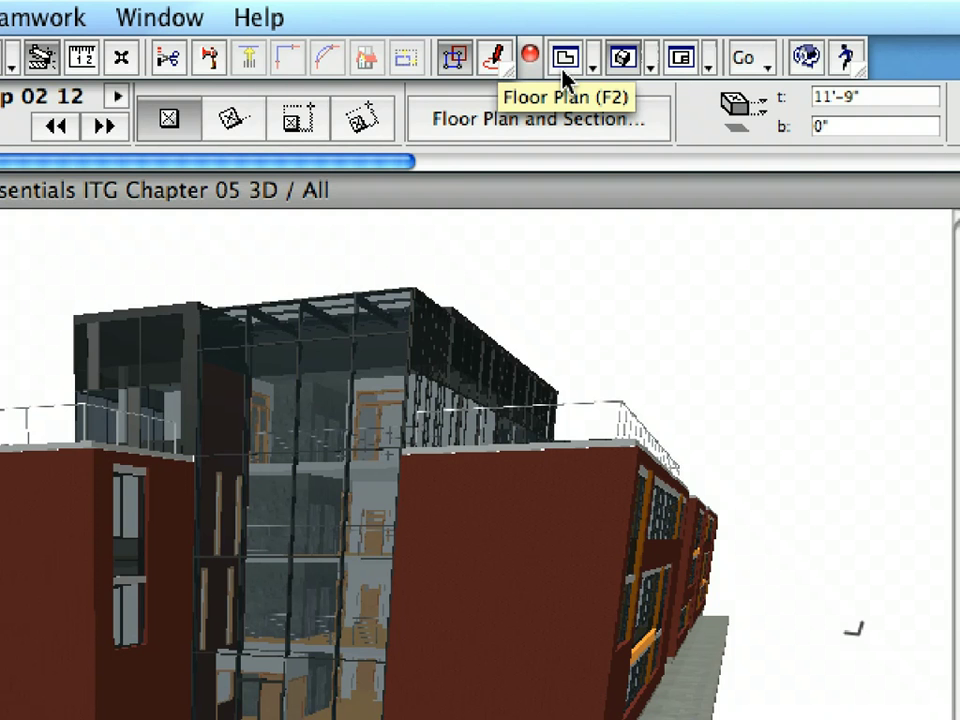
pyautogui.click(564, 68)
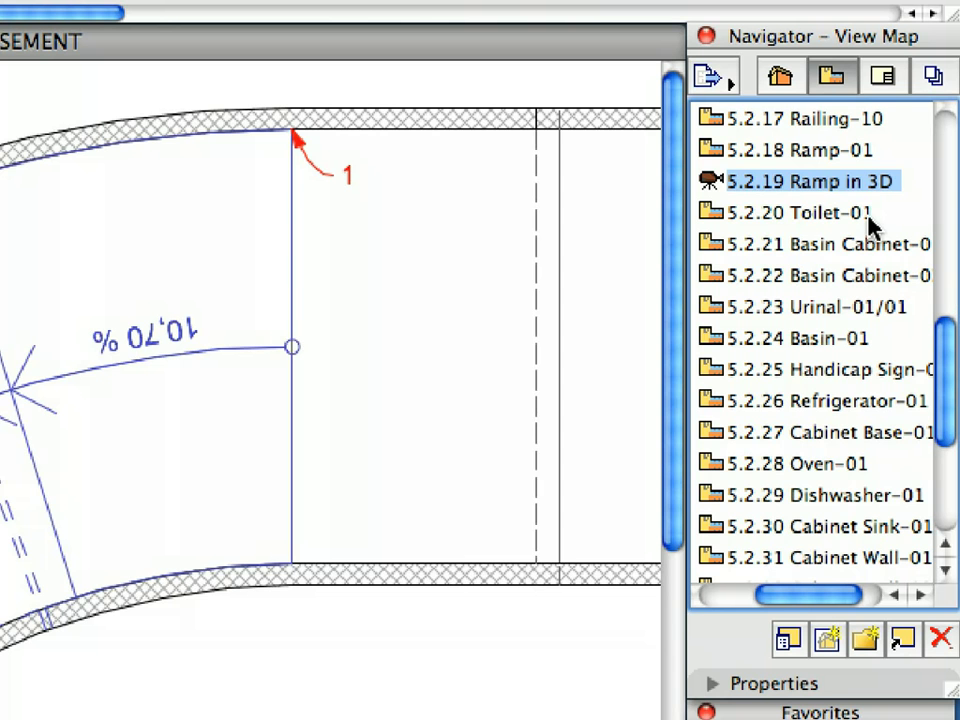
# - Open the 5.2.20 Toilet-01 view and activate the Toilet-01 favorite for placement
pyautogui.click(866, 213)
pyautogui.doubleClick(866, 213)
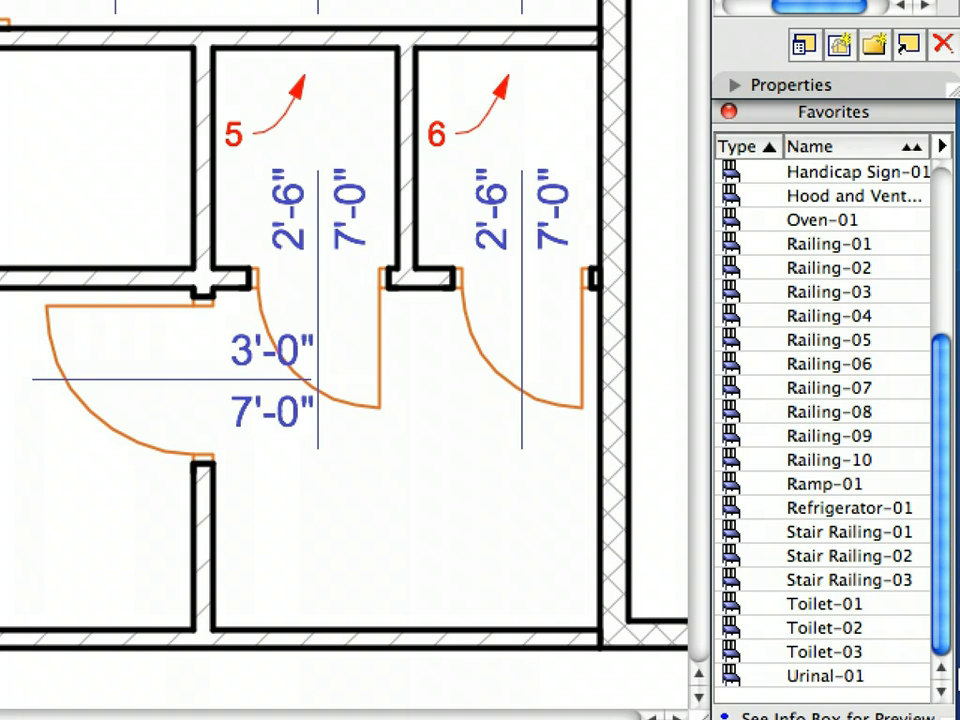
pyautogui.click(885, 606)
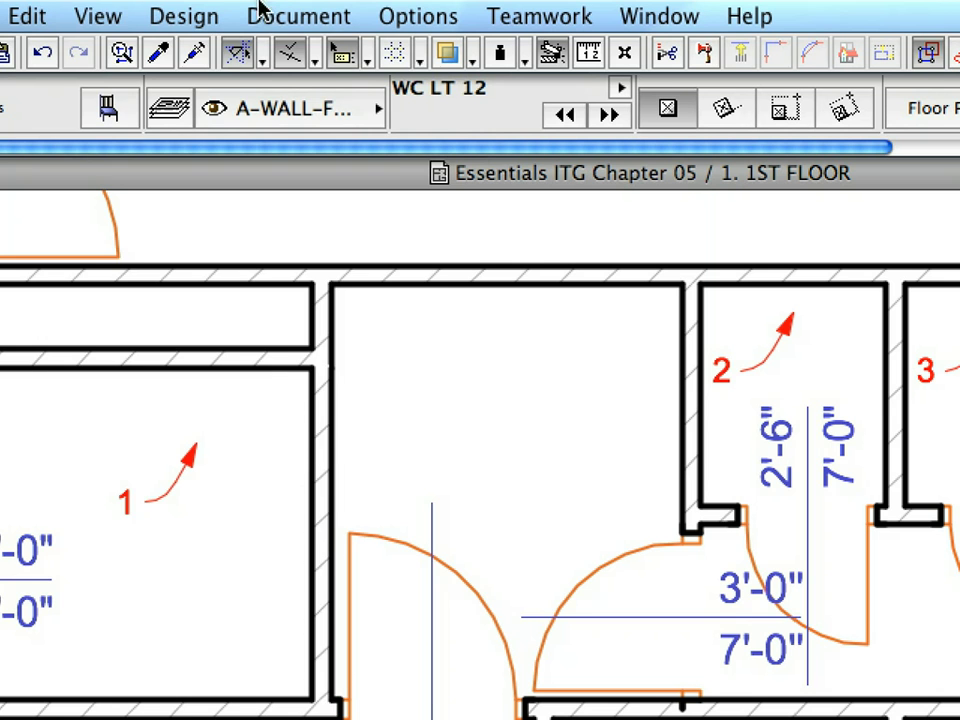
# - Set the Distance value of the special snap points to 8 inches
pyautogui.click(96, 11)
pyautogui.moveTo(305, 378)
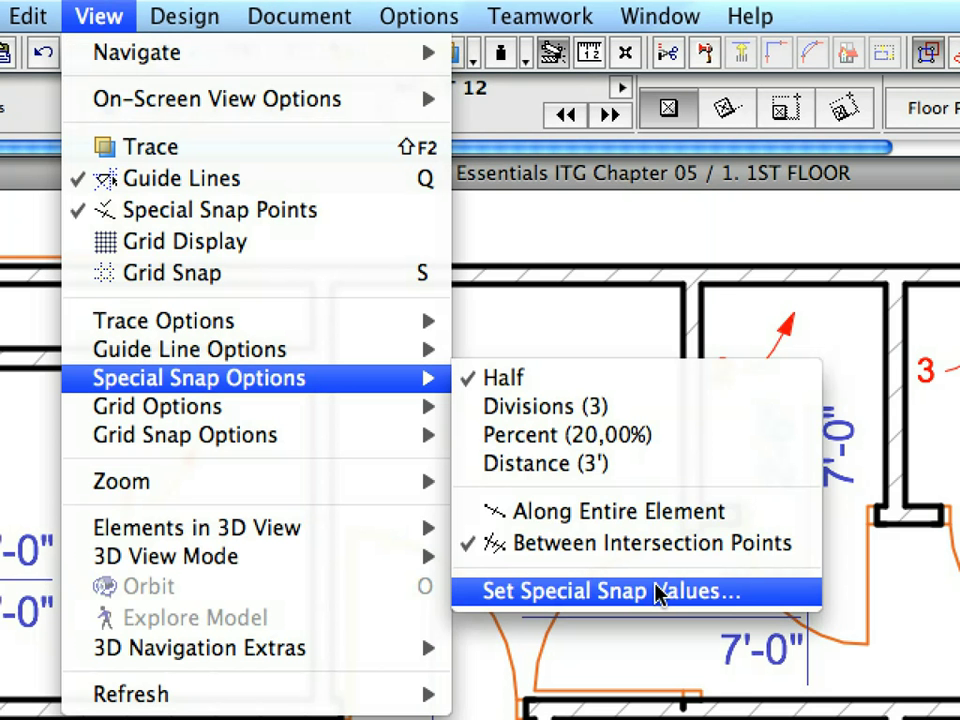
pyautogui.click(762, 597)
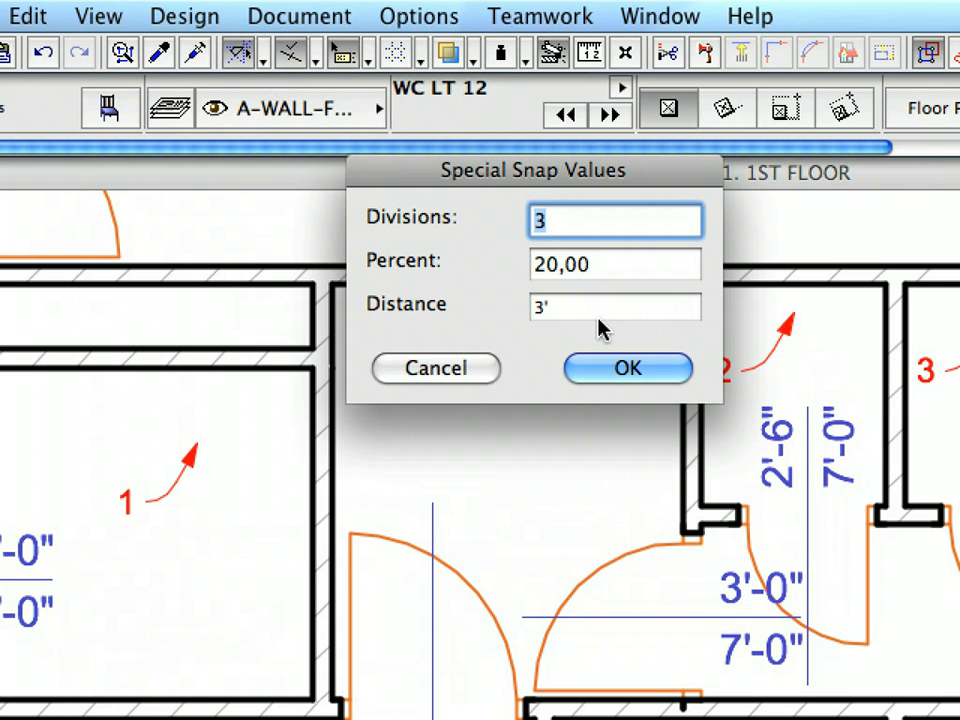
pyautogui.doubleClick(566, 306)
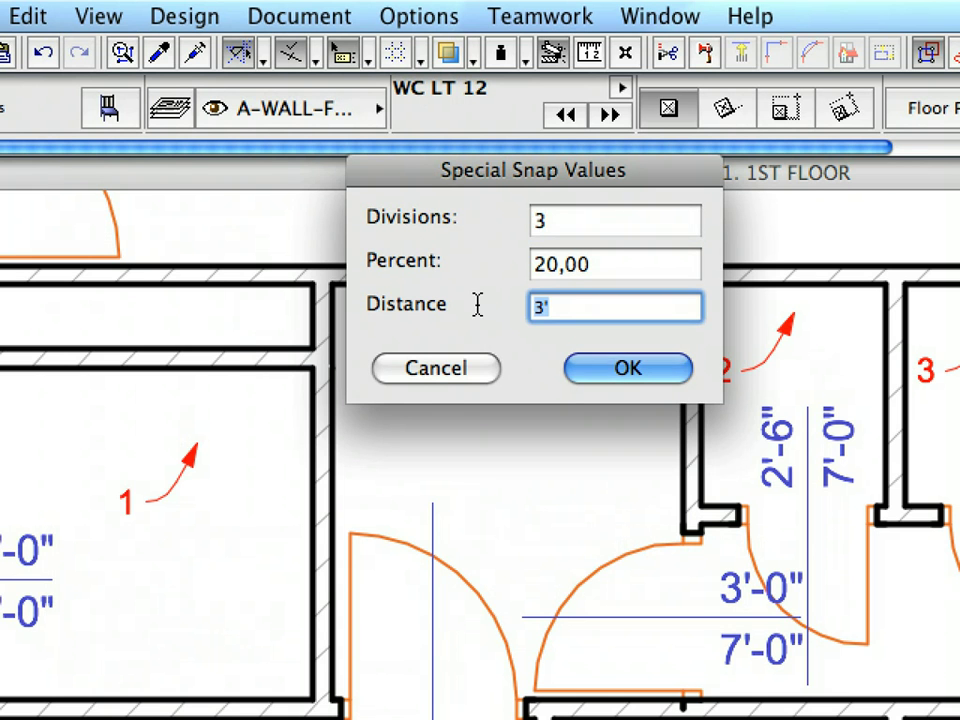
pyautogui.write('0-8')
pyautogui.click(628, 369)
# - Switch special snapping to Distance (8") between intersection points and place Toilet-01 on the wall at marked point 1
pyautogui.click(314, 62)
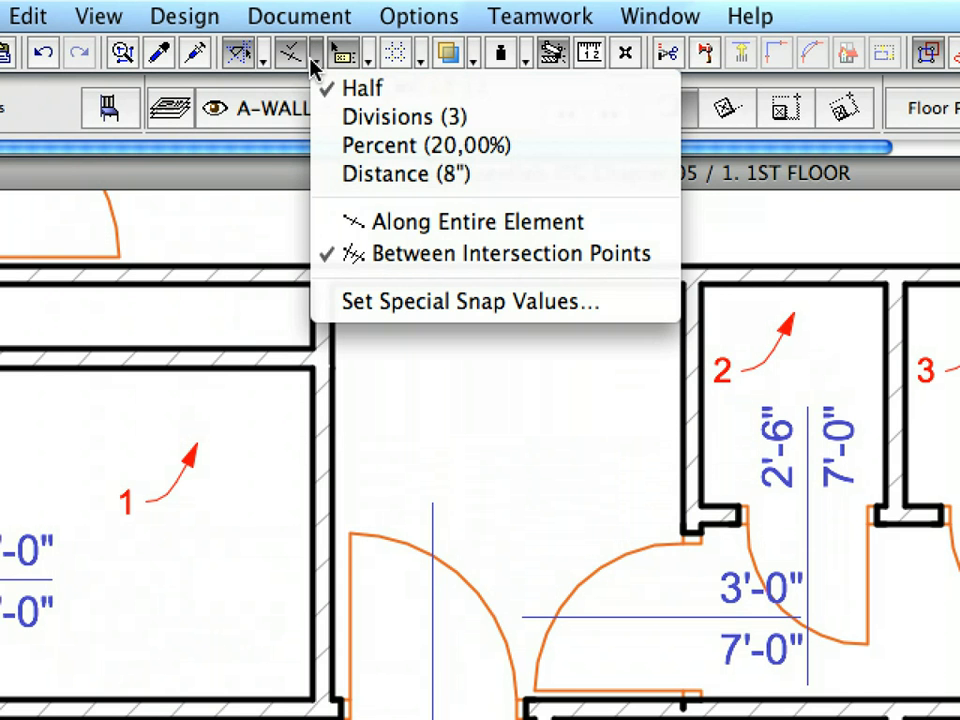
pyautogui.click(484, 174)
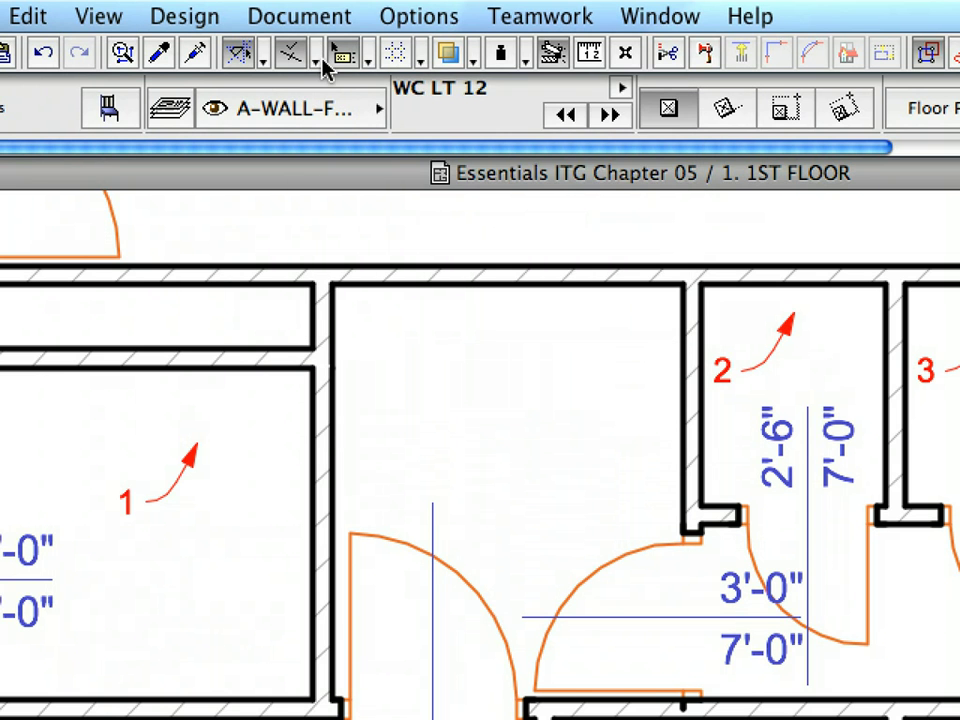
pyautogui.click(319, 59)
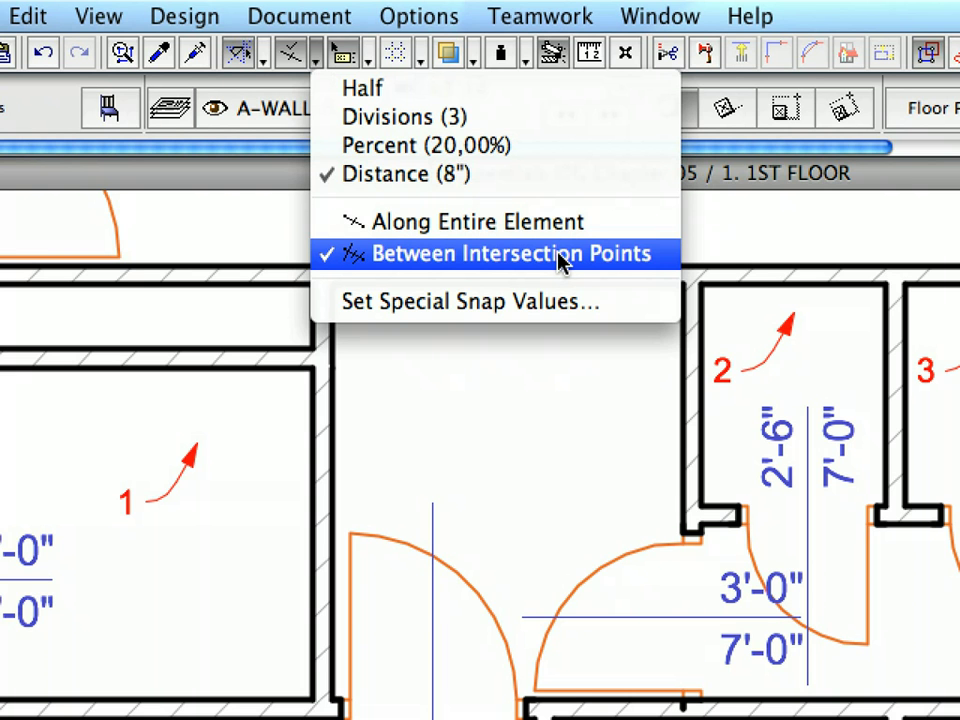
pyautogui.click(560, 348)
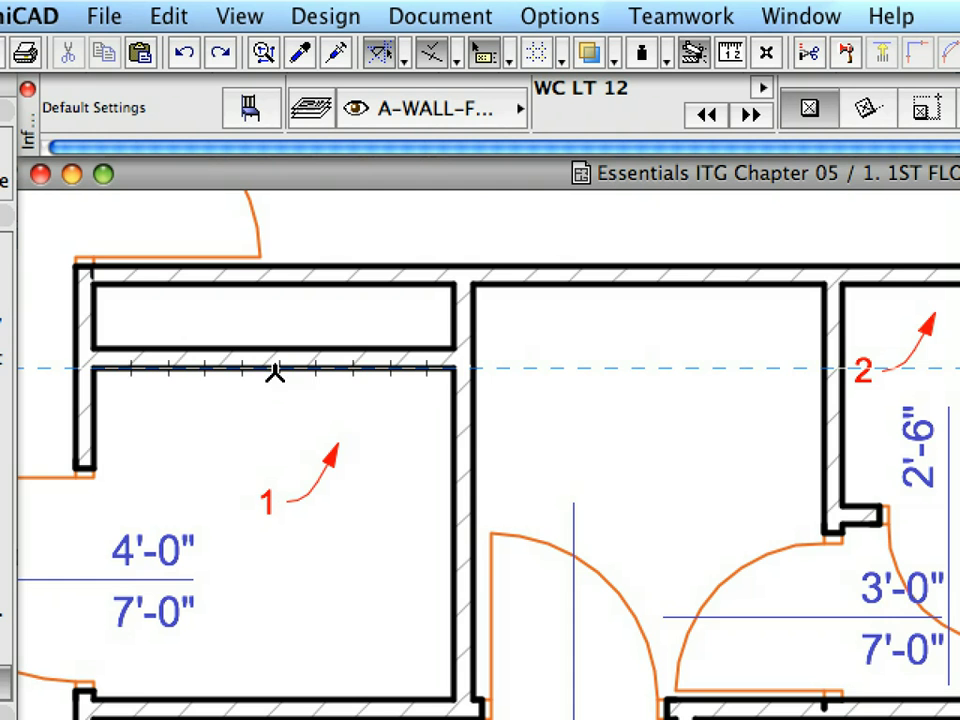
pyautogui.click(355, 366)
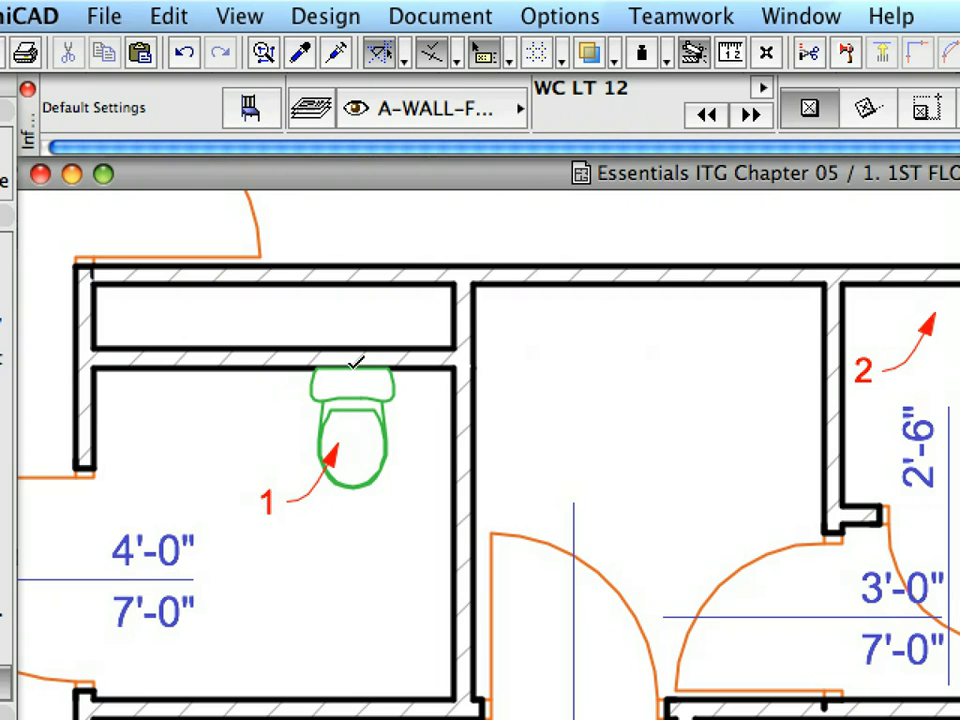
# - Switch special snapping to Half and place Toilet-01 at the wall midpoints of the stalls marked 2 to 6
pyautogui.click(455, 62)
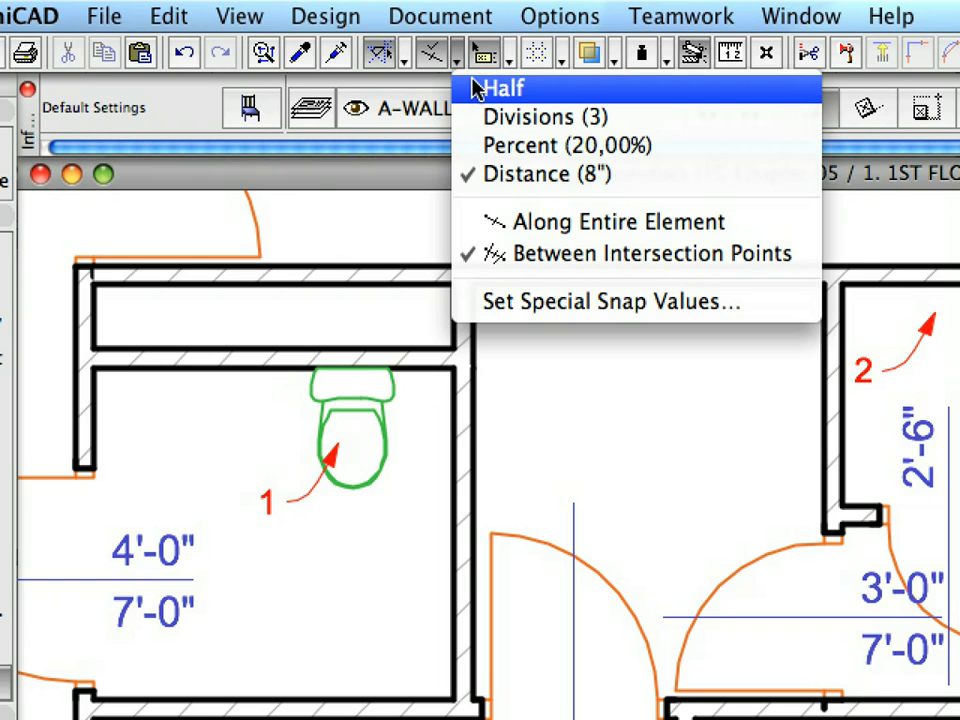
pyautogui.click(476, 88)
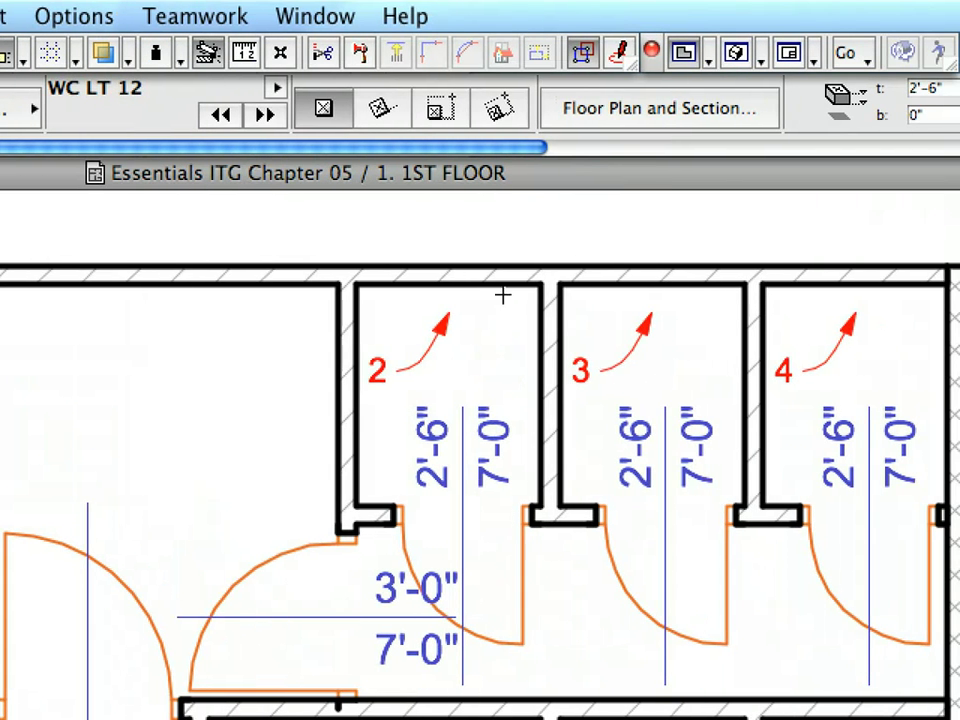
pyautogui.click(452, 282)
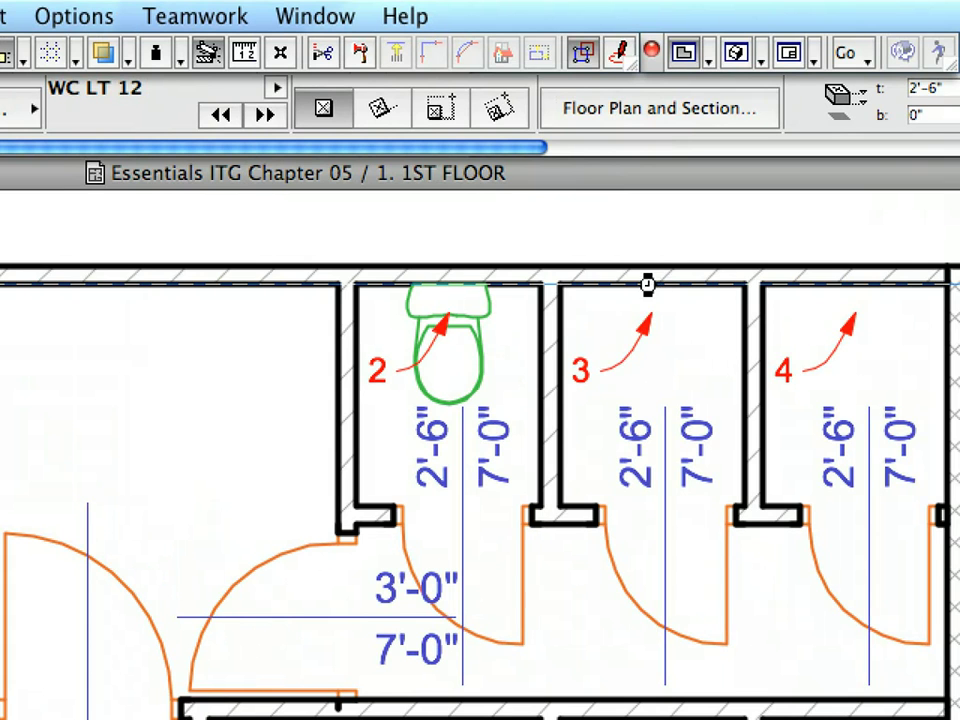
pyautogui.click(647, 285)
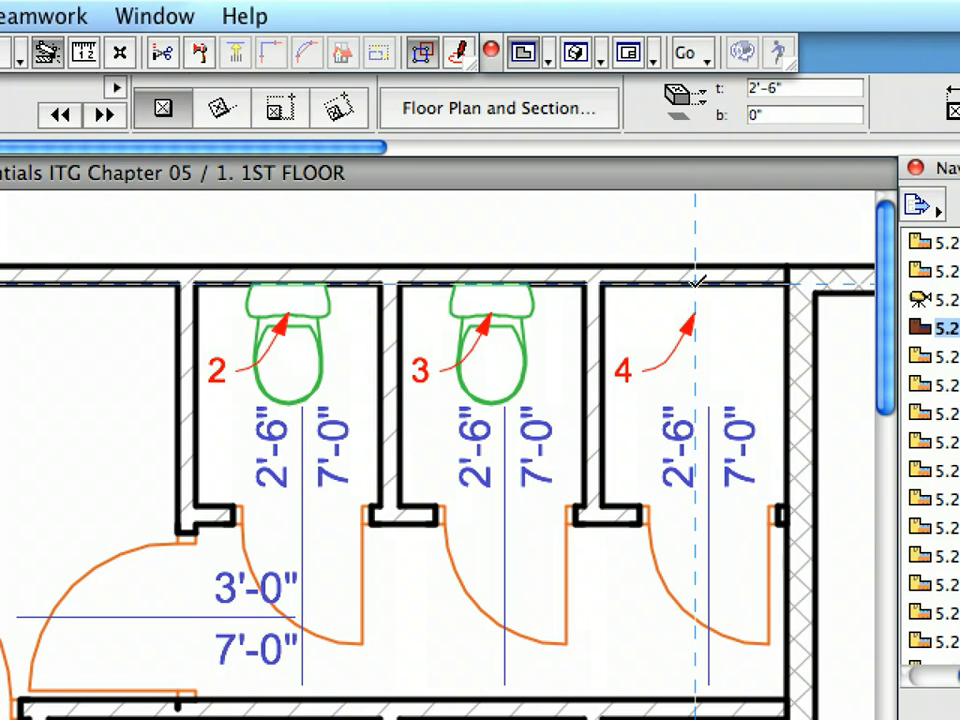
pyautogui.click(697, 283)
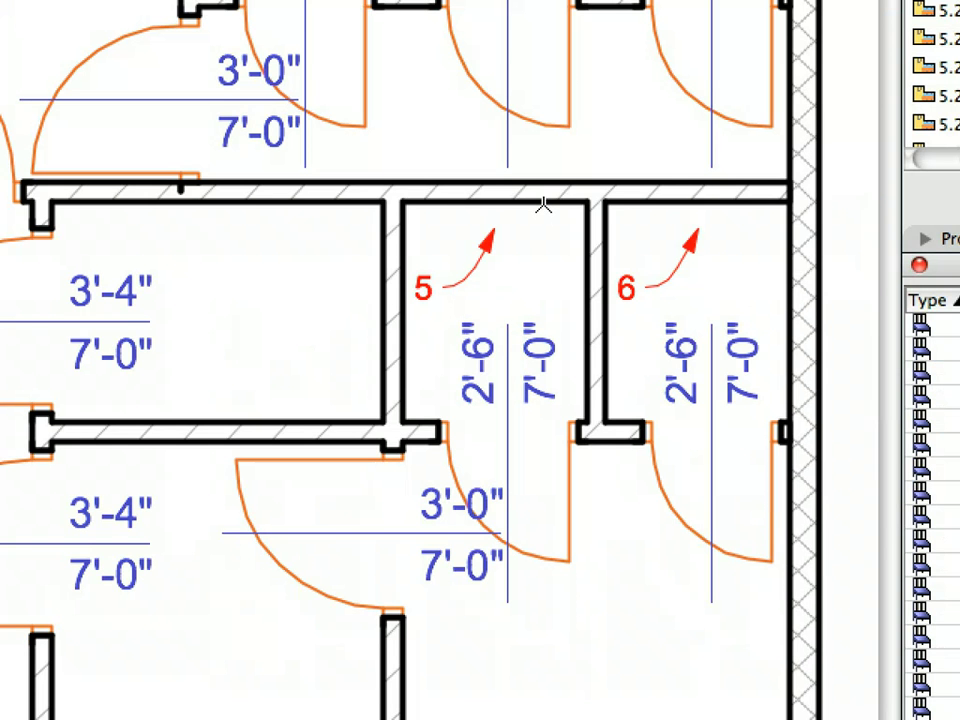
pyautogui.click(496, 202)
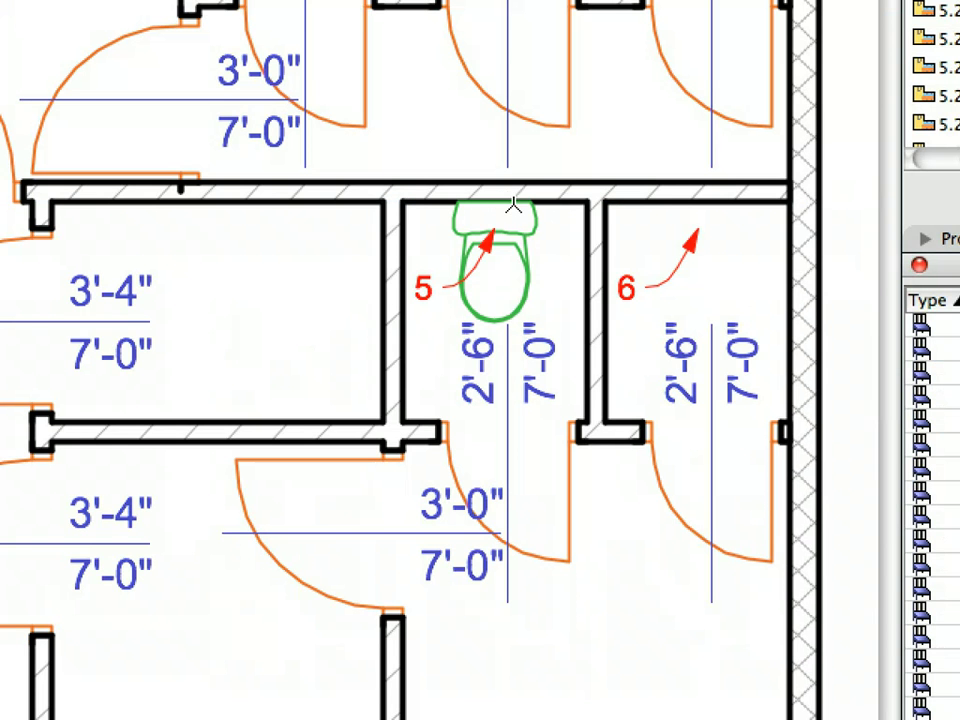
pyautogui.click(701, 198)
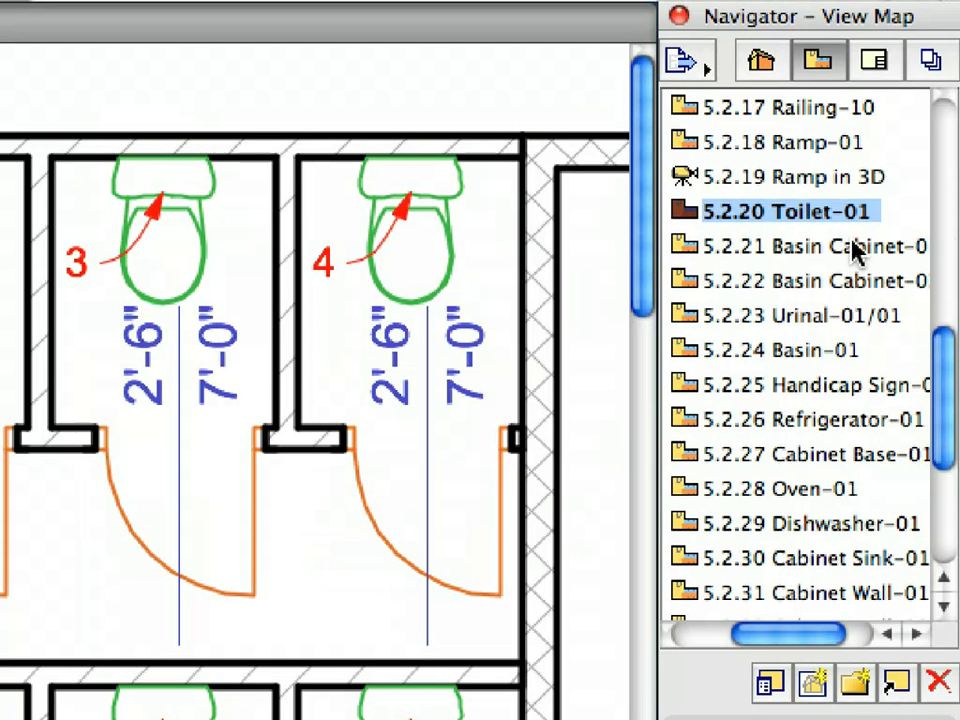
# - In the 5.2.21 Basin Cabinet-01 view, place the Basin Cabinet-01 favorite at marked points 1 and 2
pyautogui.click(918, 180)
pyautogui.doubleClick(862, 250)
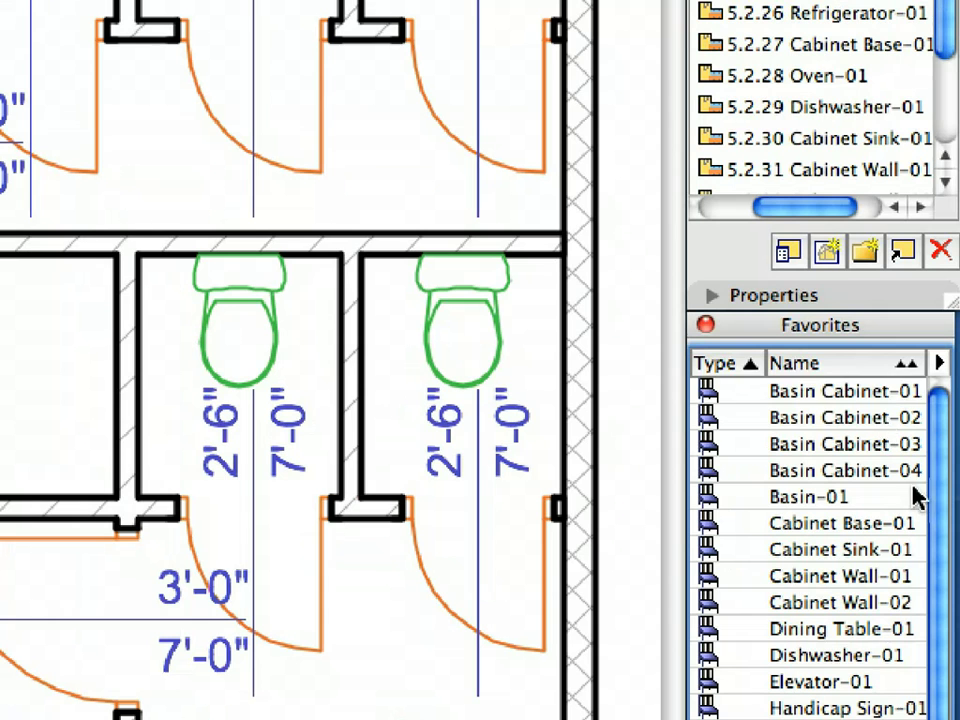
pyautogui.click(877, 396)
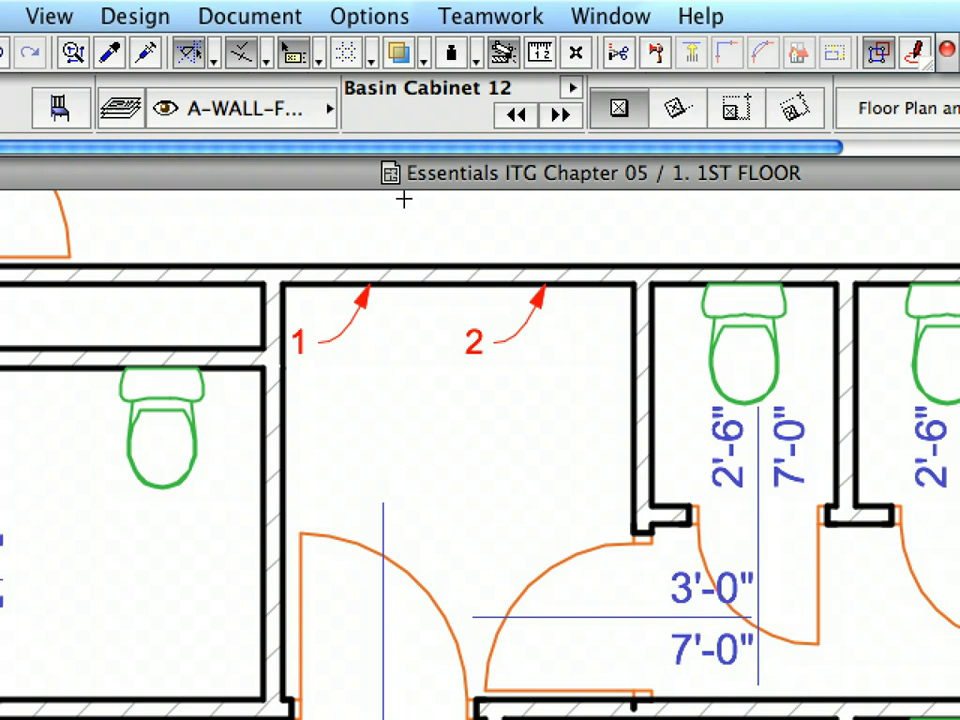
pyautogui.click(369, 281)
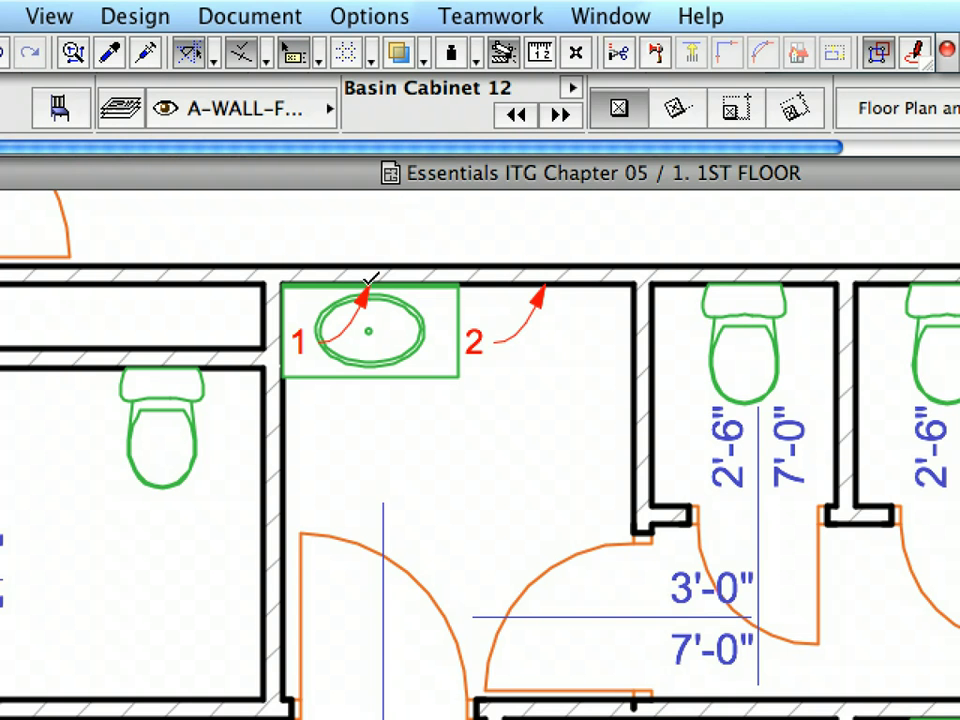
pyautogui.click(548, 283)
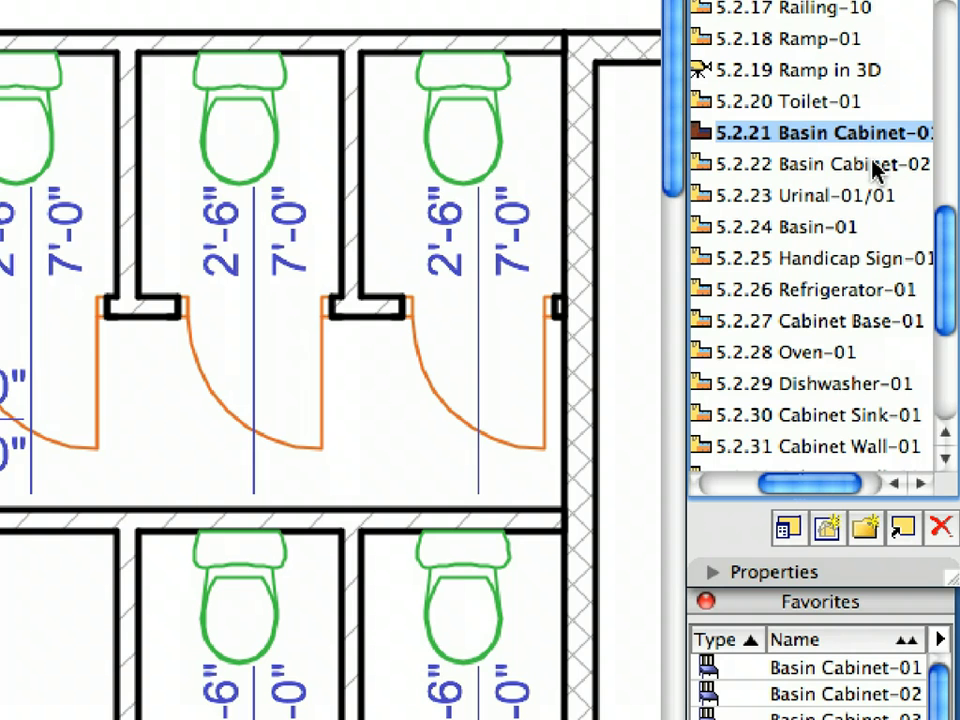
# - In the 5.2.22 Basin Cabinet-02 view, place the Basin Cabinet-02 favorite at marked points 1 and 2
pyautogui.click(873, 166)
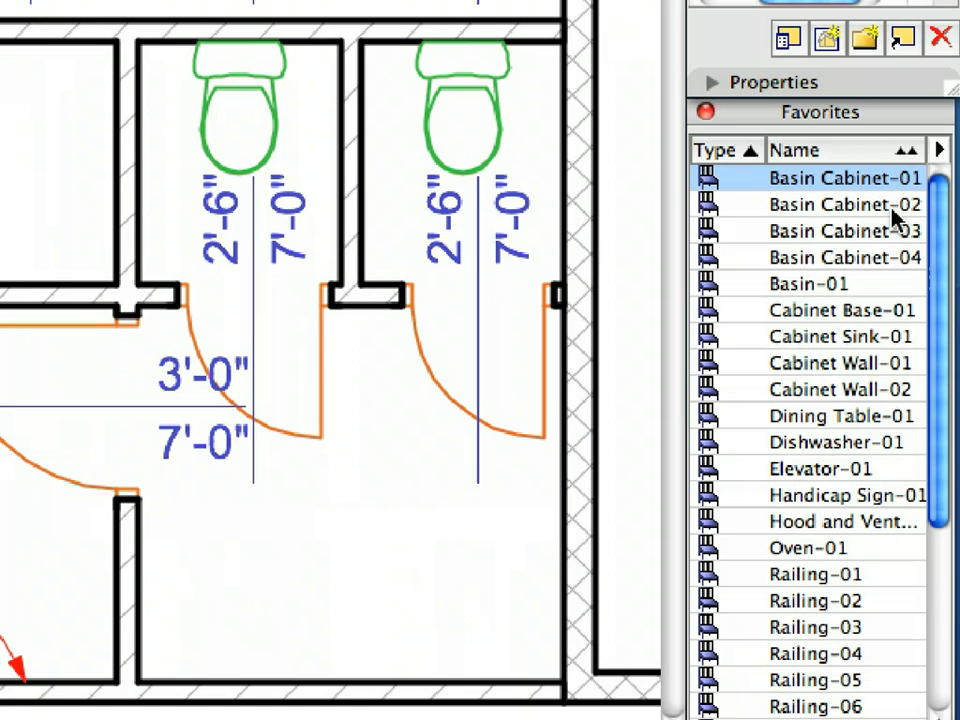
pyautogui.click(892, 695)
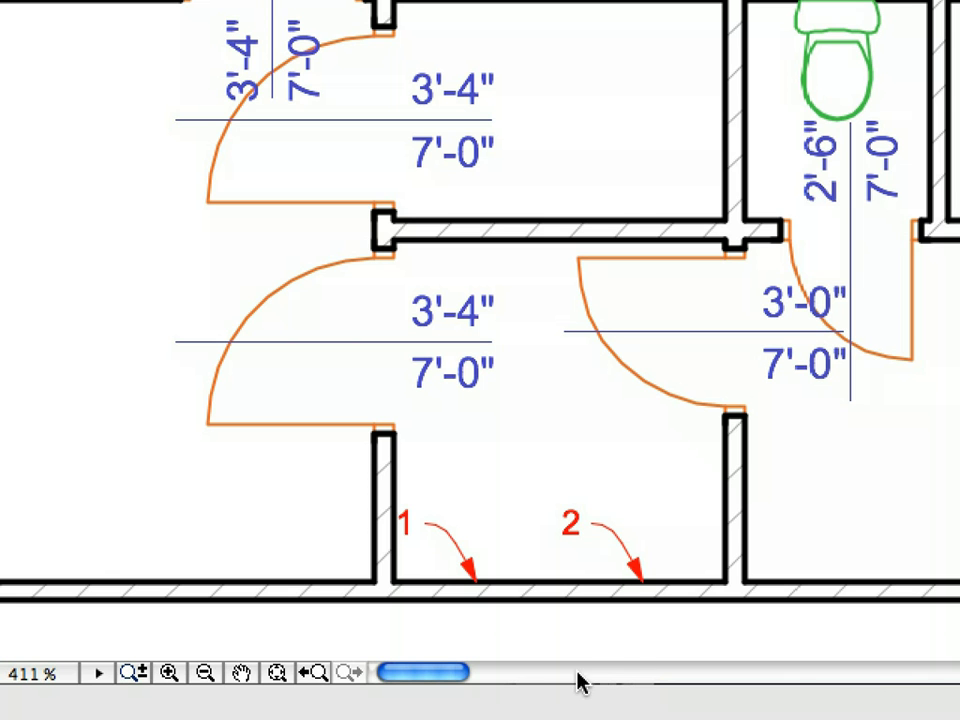
pyautogui.click(472, 580)
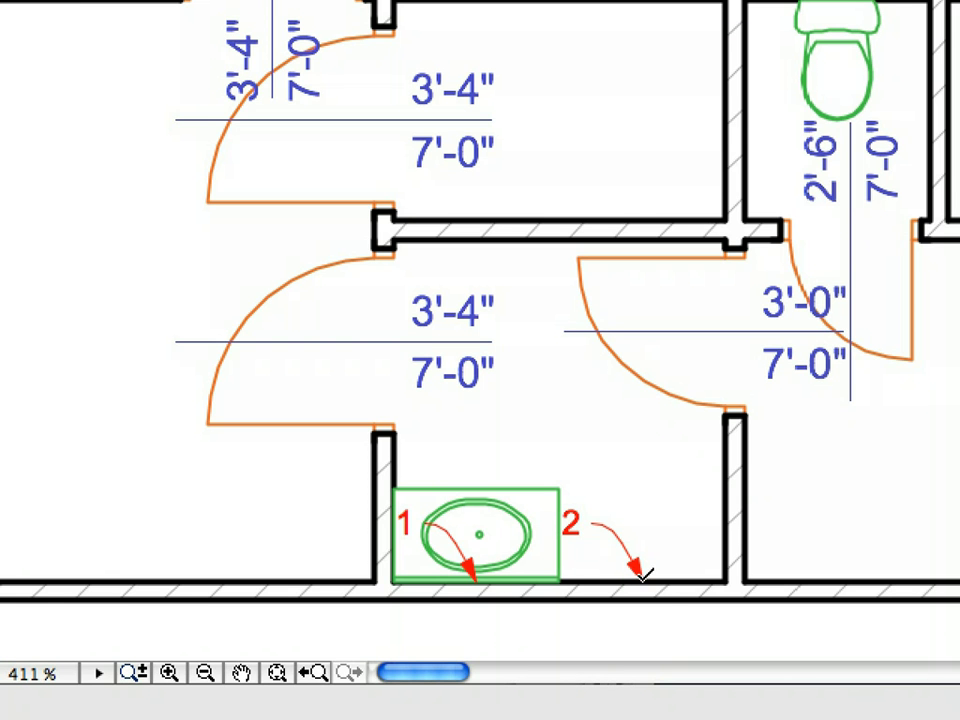
pyautogui.click(643, 576)
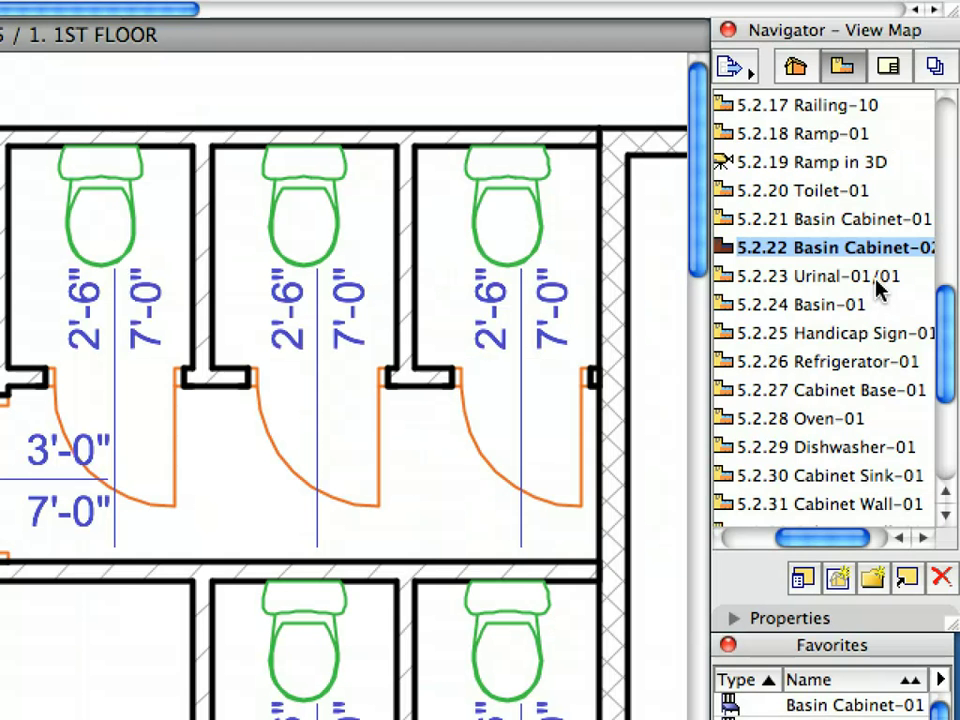
# - Open the 5.2.23 Urinal-01/01 view and activate the Urinal-01 favorite for placement
pyautogui.click(917, 210)
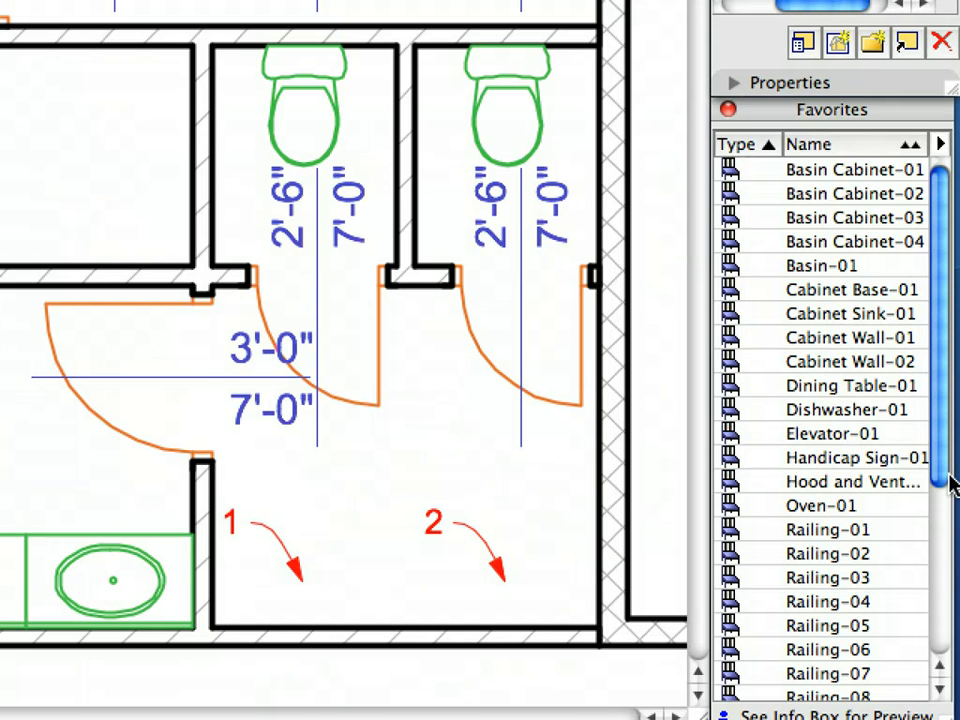
pyautogui.moveTo(942, 719); pyautogui.dragTo(950, 719)
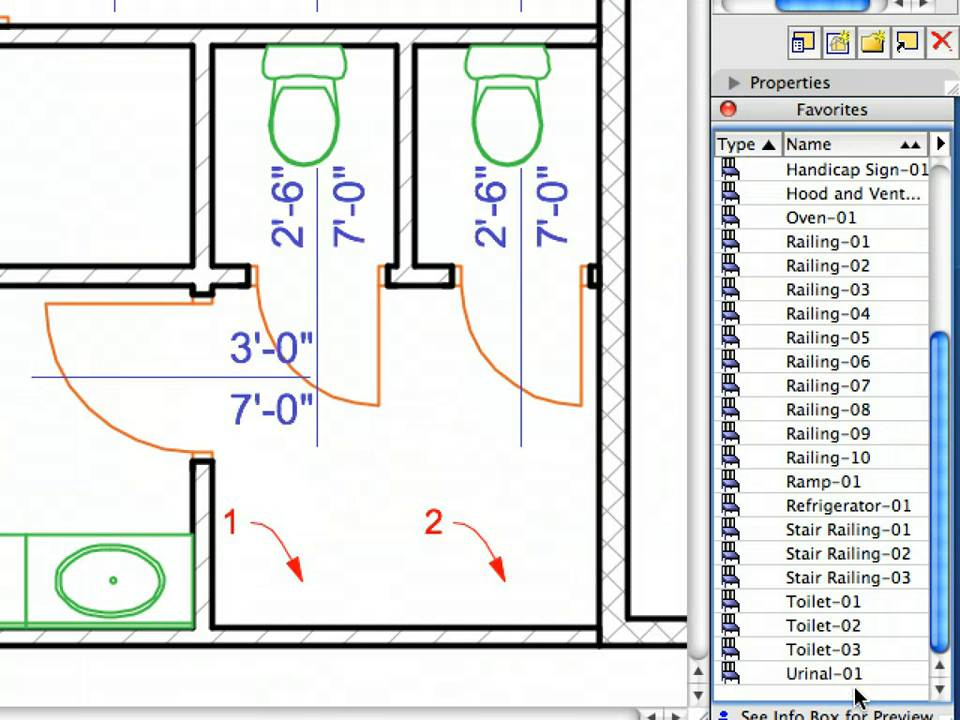
pyautogui.click(797, 678)
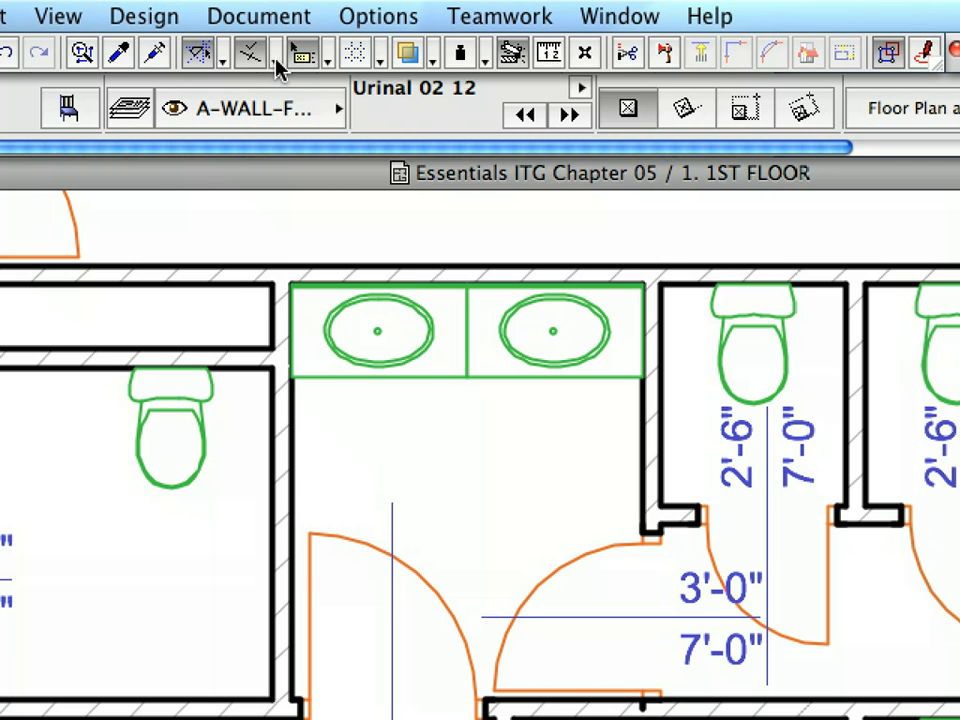
# - Set the Divisions value of the special snap points to 4
pyautogui.click(279, 60)
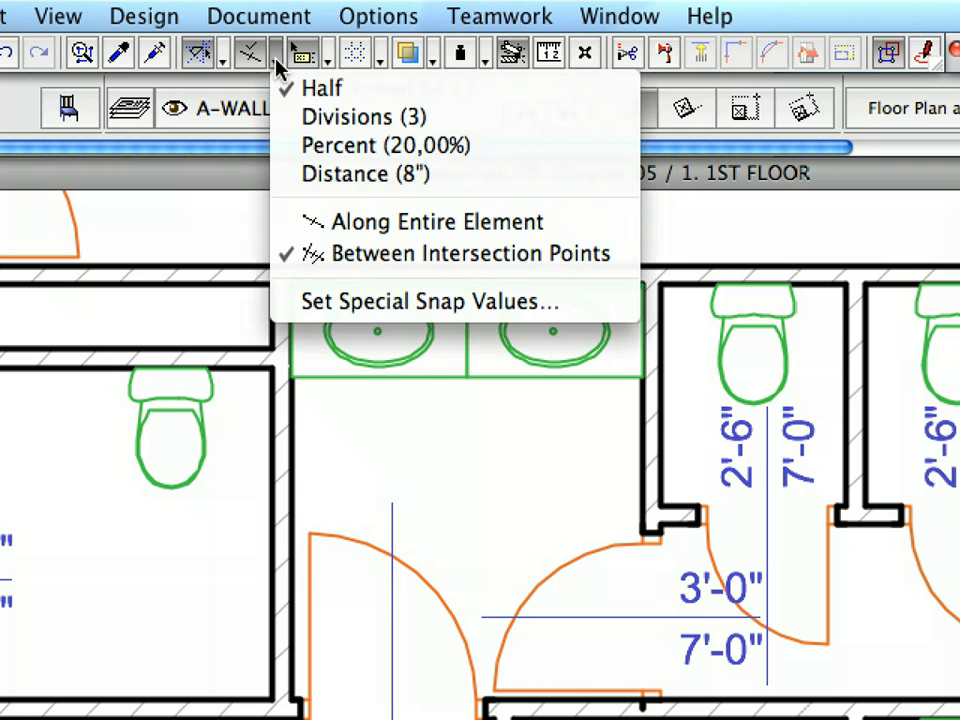
pyautogui.click(530, 302)
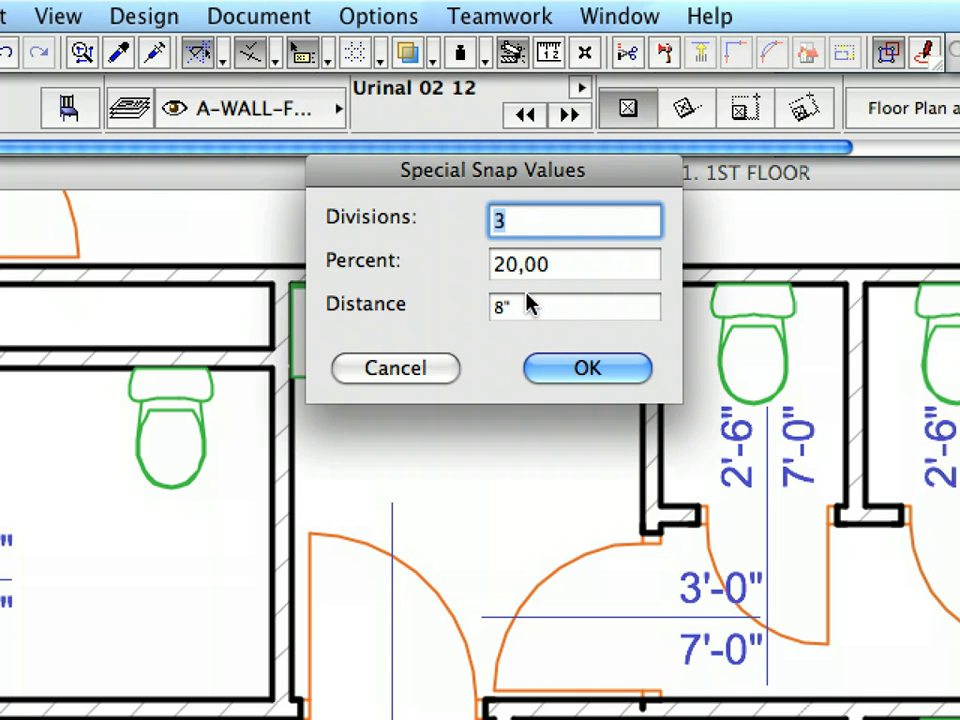
pyautogui.write('4')
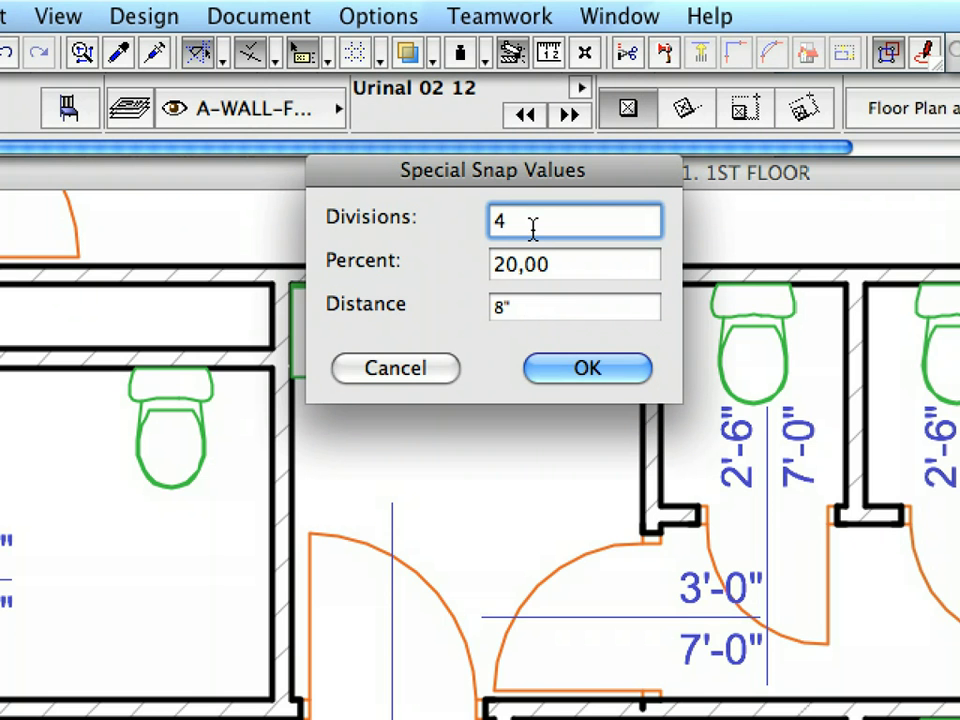
pyautogui.click(625, 370)
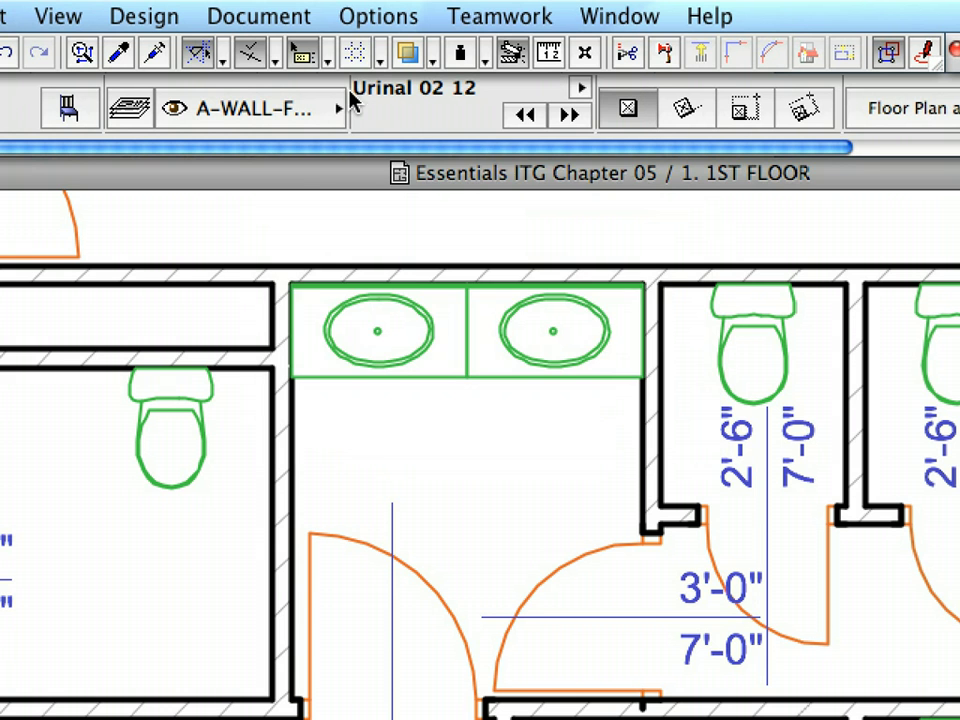
# - Switch special snapping to Divisions (4) and place Urinal-01 at the wall's first and third division points, marked 1 and 2
pyautogui.click(277, 60)
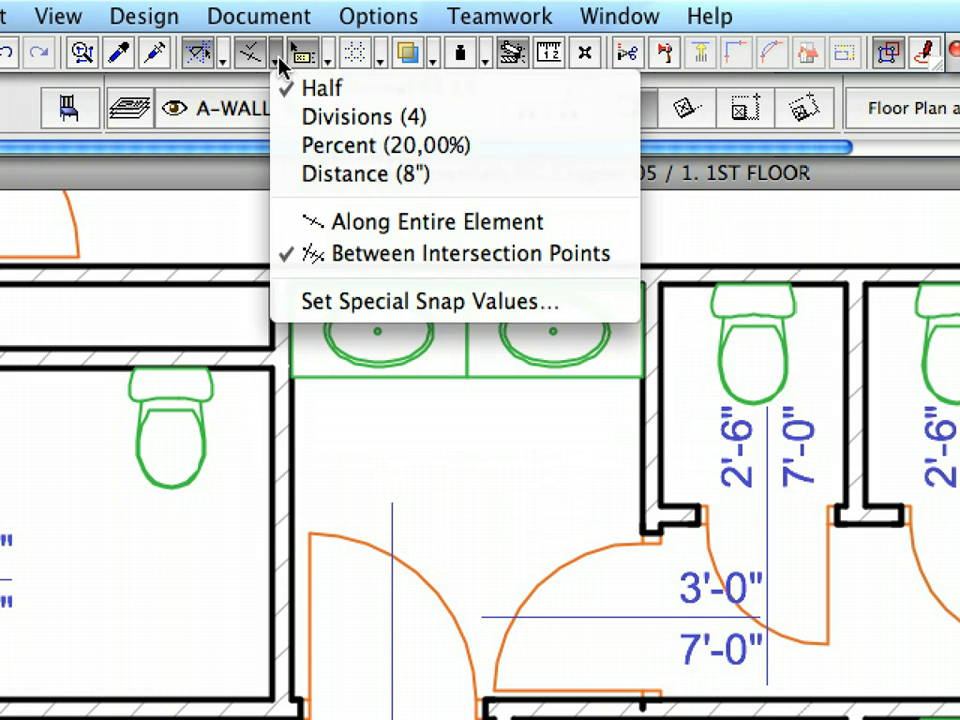
pyautogui.click(480, 123)
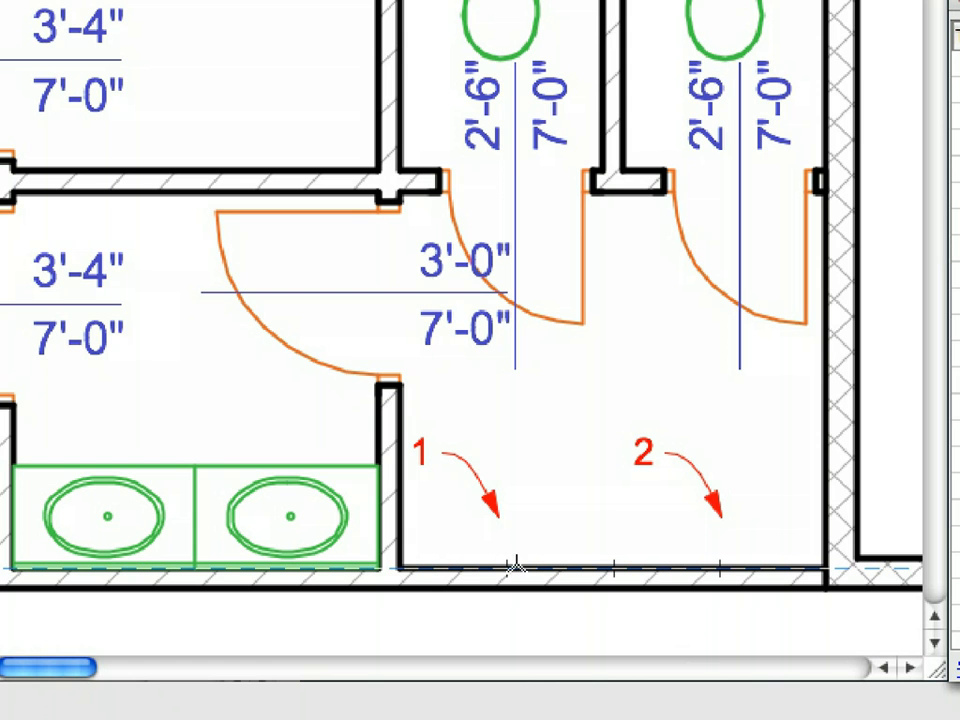
pyautogui.click(508, 562)
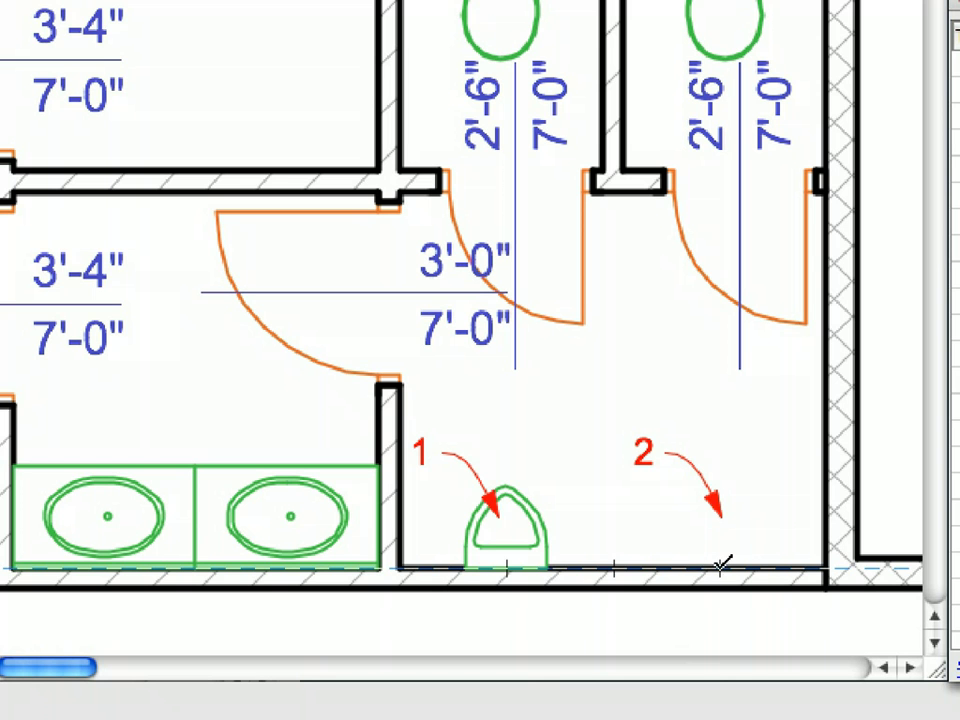
pyautogui.click(722, 564)
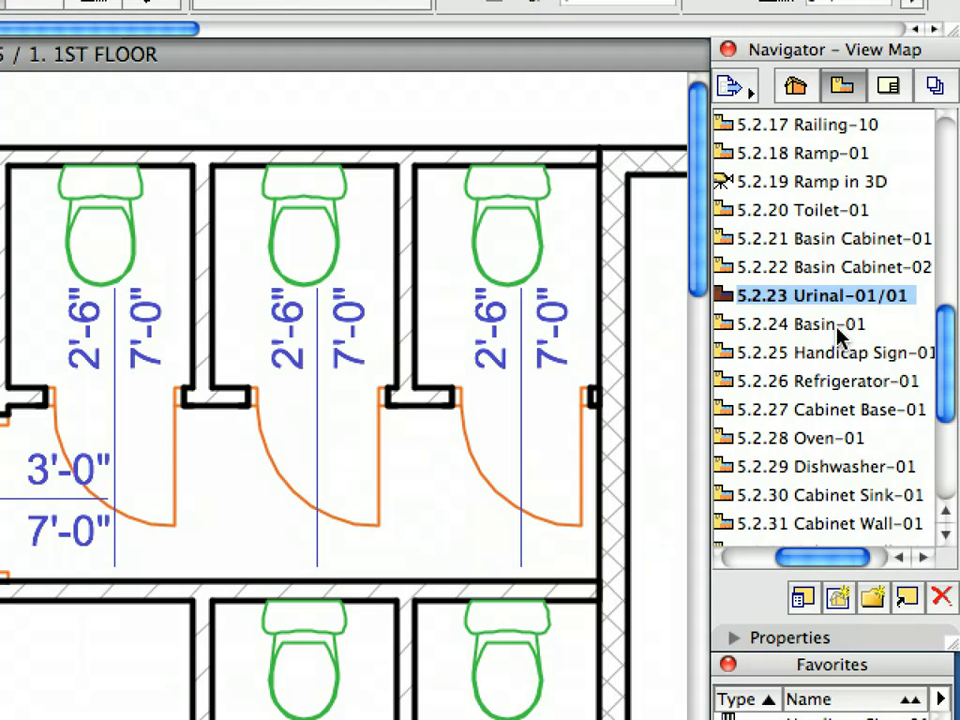
# - In the 5.2.24 Basin-01 view, place the Basin-01 favorite at marked point 1 on the wall, using Distance (8") special snapping
pyautogui.click(838, 328)
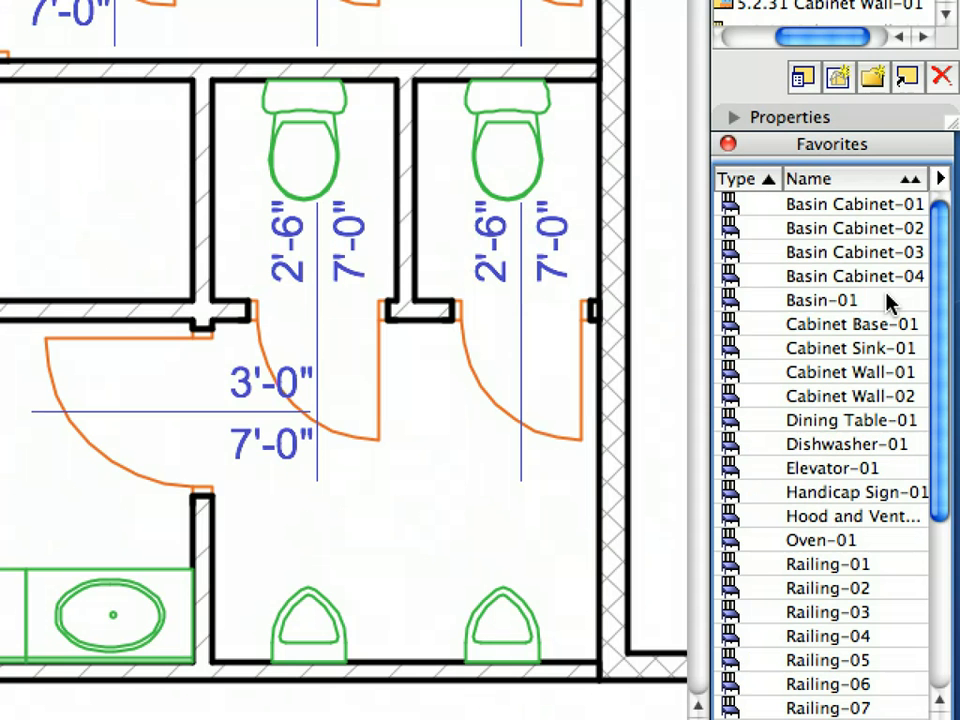
pyautogui.click(888, 302)
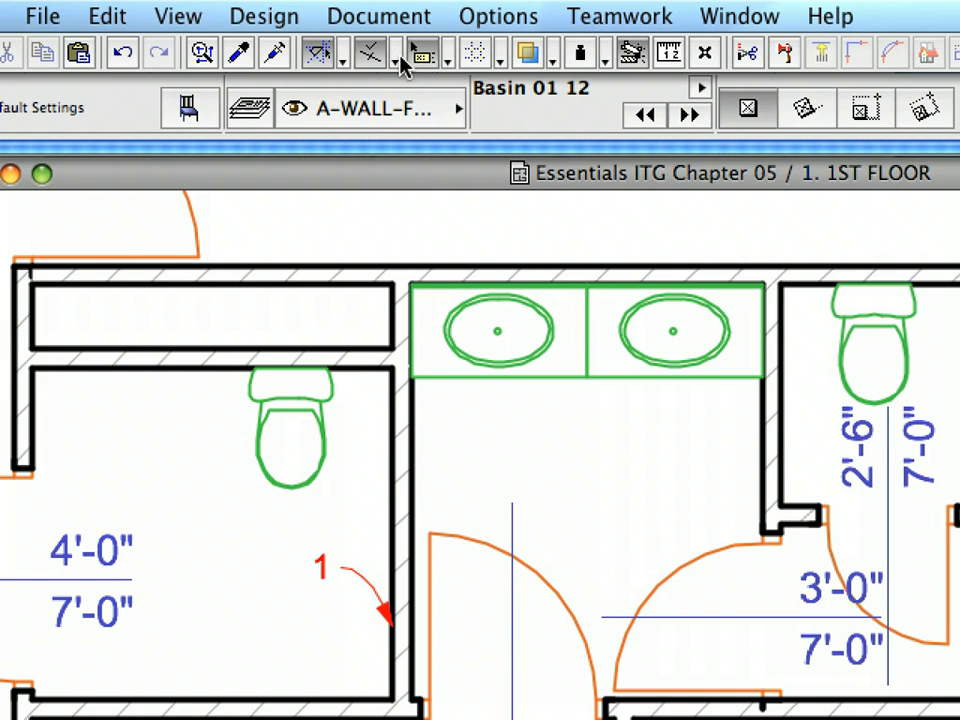
pyautogui.click(398, 62)
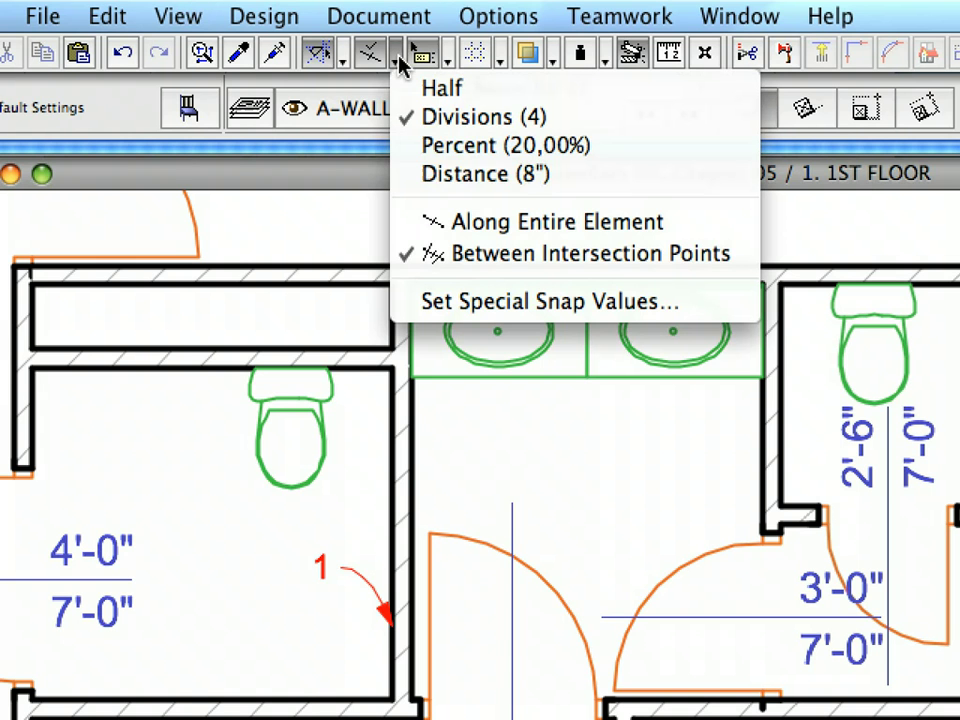
pyautogui.click(505, 175)
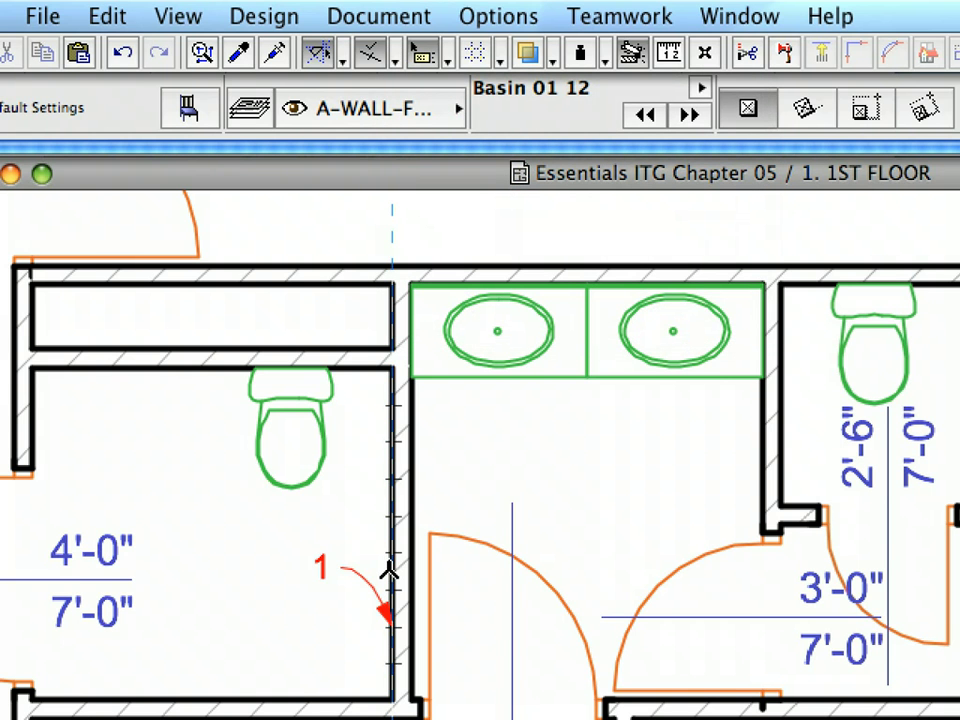
pyautogui.click(393, 622)
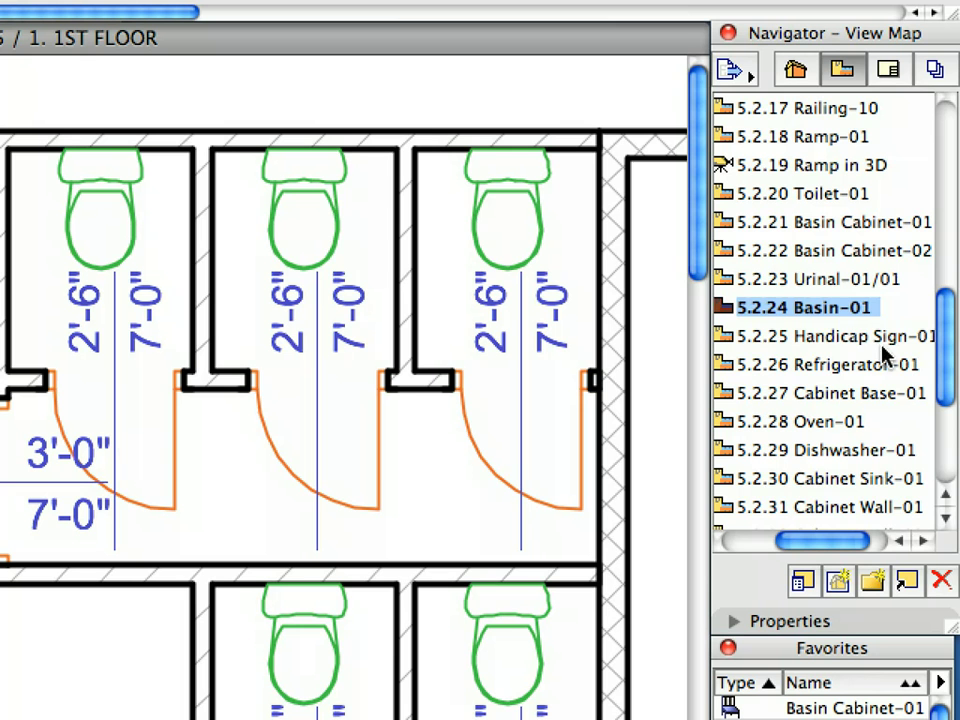
# - Open the 5.2.25 Handicap Sign-01 view and place the Handicap Sign-01 favorite at marked point 1
pyautogui.click(873, 342)
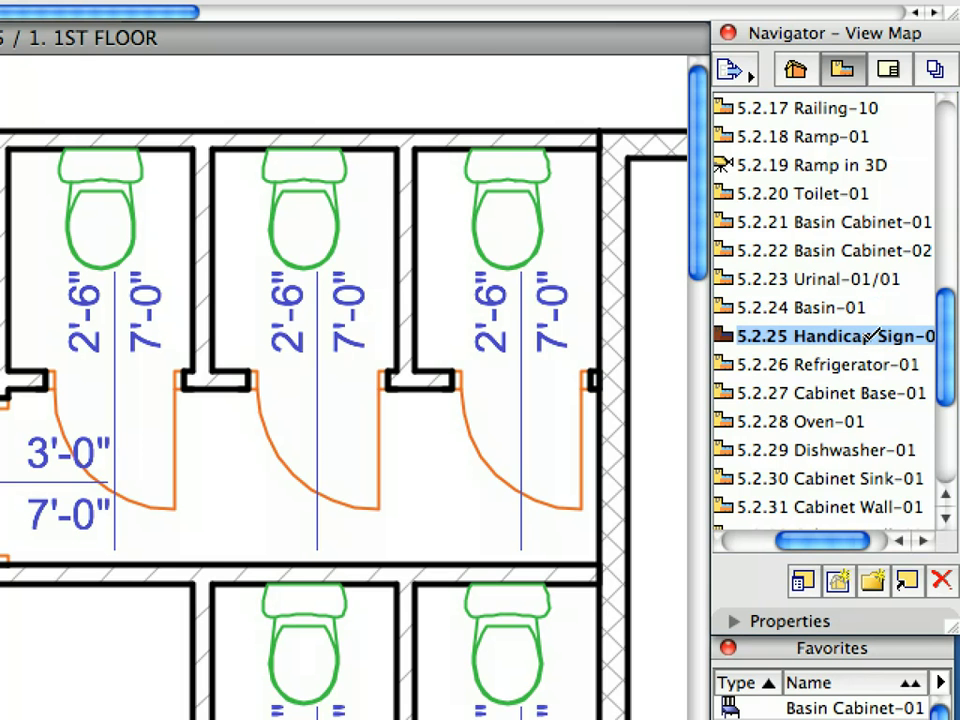
pyautogui.click(866, 392)
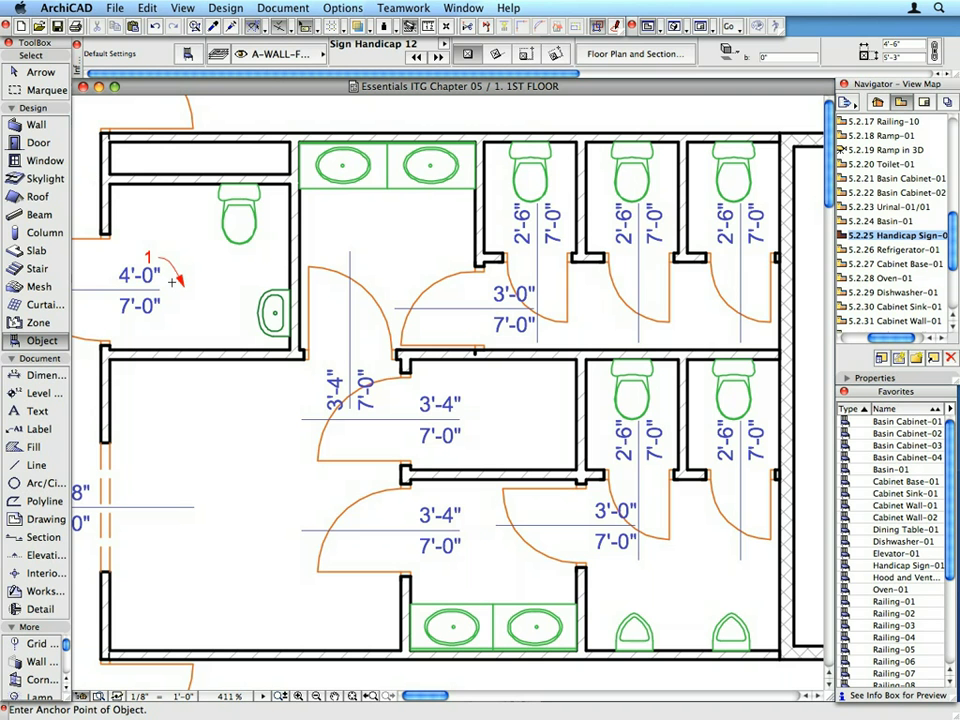
pyautogui.click(185, 284)
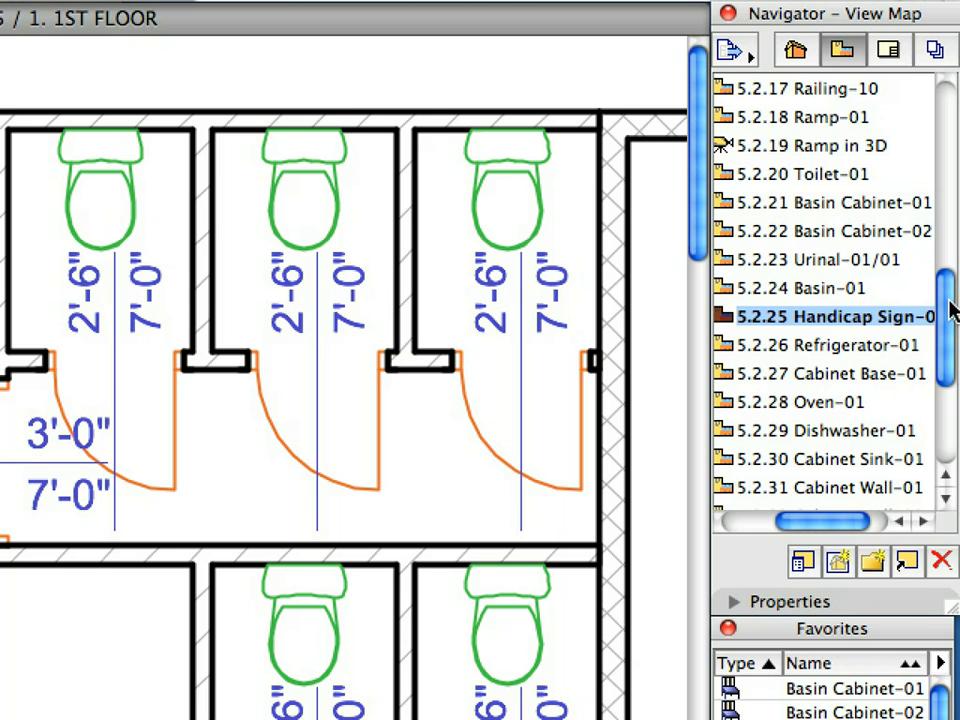
# - Open the 5.2.26 Refrigerator-01 view and place the Refrigerator-01 favorite at marked point 1 on the wall
pyautogui.click(926, 254)
pyautogui.doubleClick(896, 350)
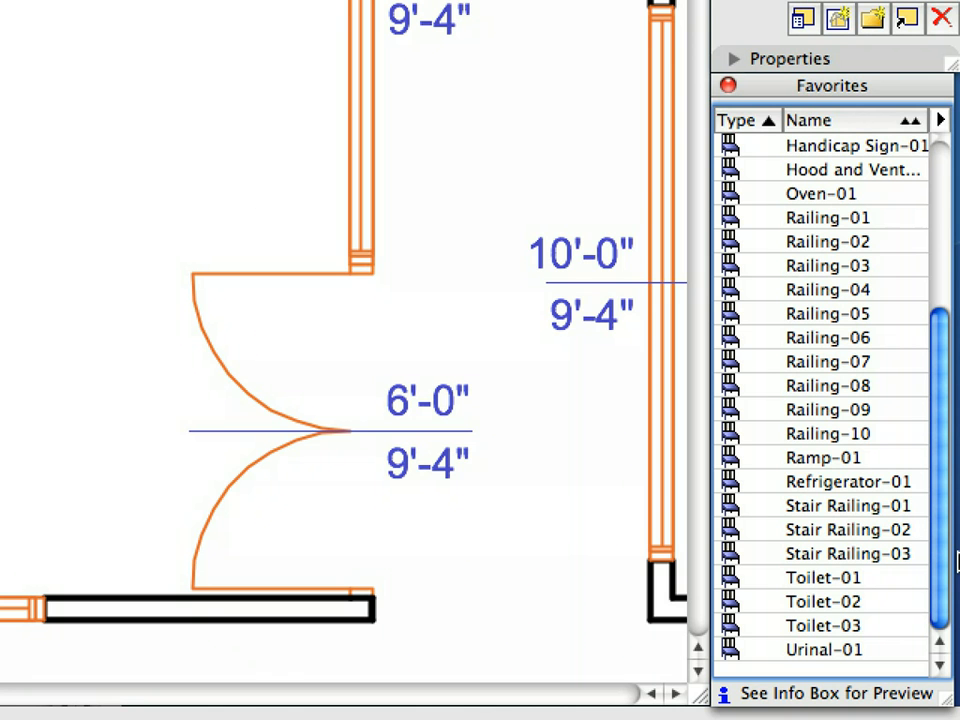
pyautogui.click(920, 484)
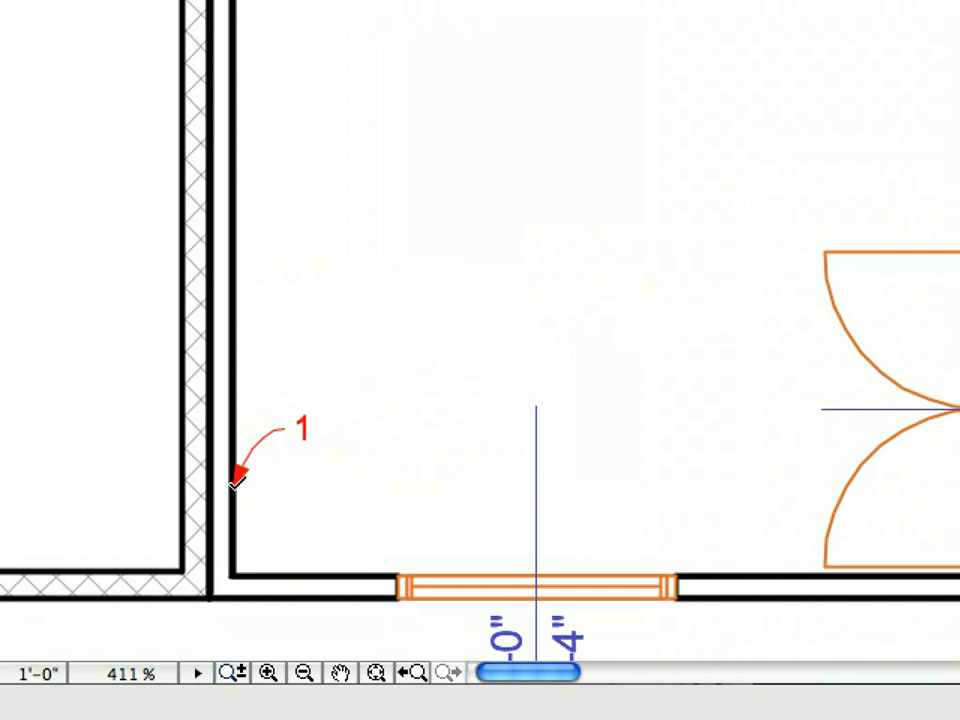
pyautogui.click(235, 481)
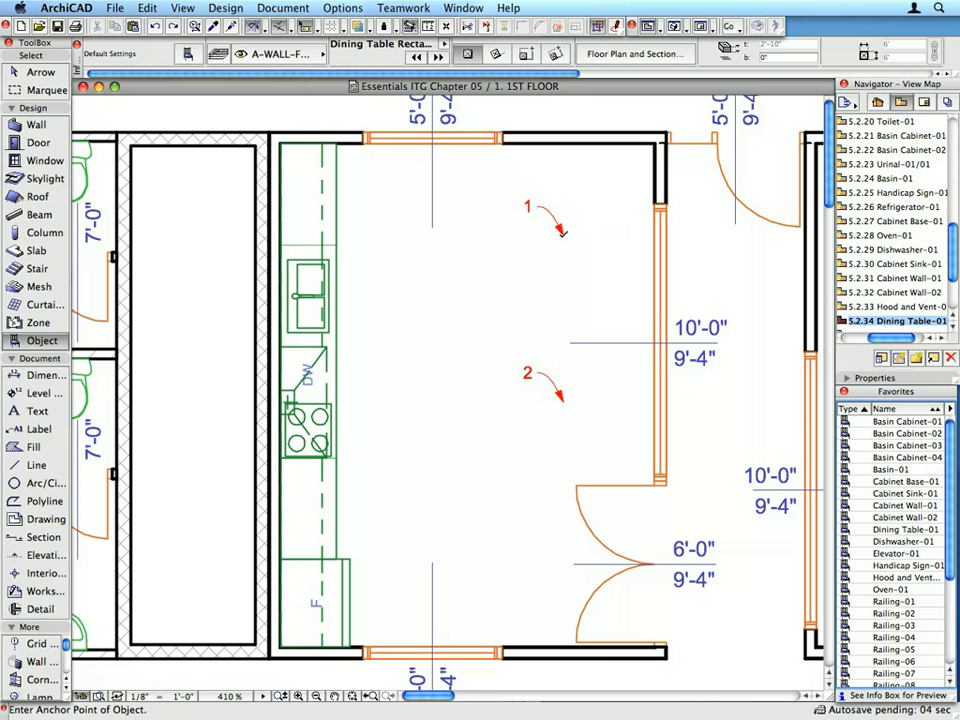
# - Place the Dining Table-01 object at marked points 1 and 2 in the kitchen room
pyautogui.click(563, 233)
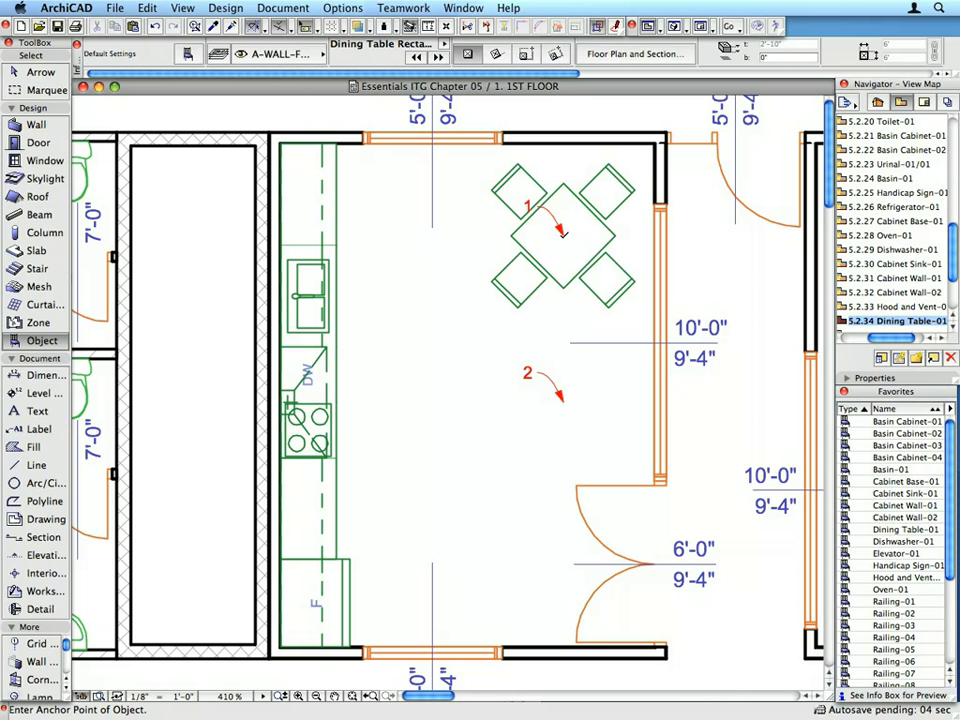
pyautogui.click(565, 399)
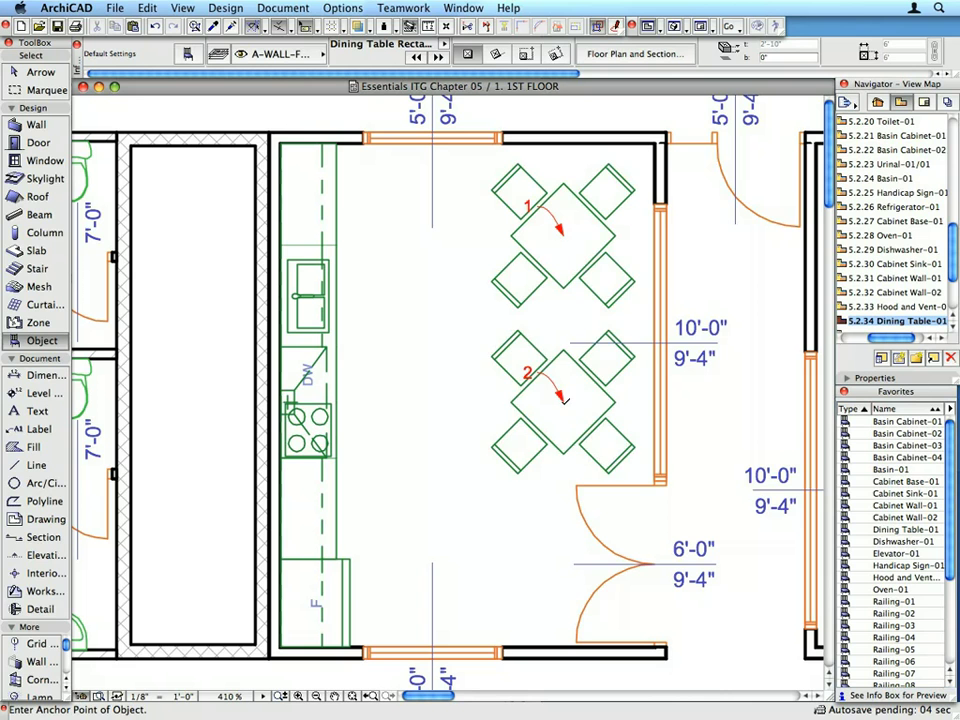
# - Open the 5.2.35 Basin Cabinet-03 view and place the Basin Cabinet-03 favorite at marked points 1 and 2
pyautogui.scroll(-3, 940, 248)
pyautogui.click(926, 241)
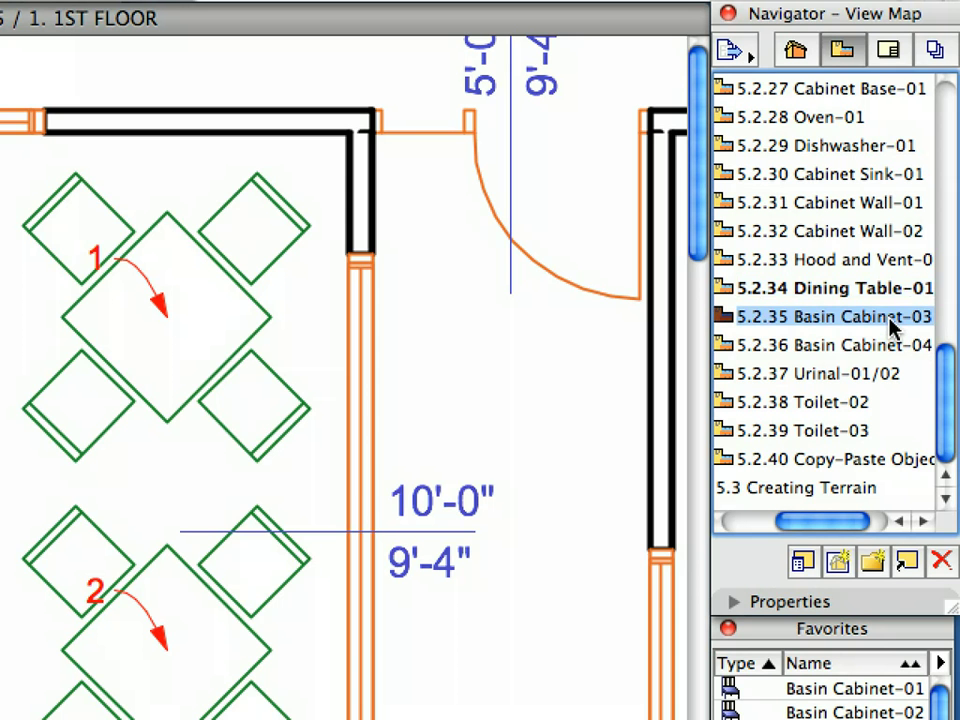
pyautogui.doubleClick(890, 318)
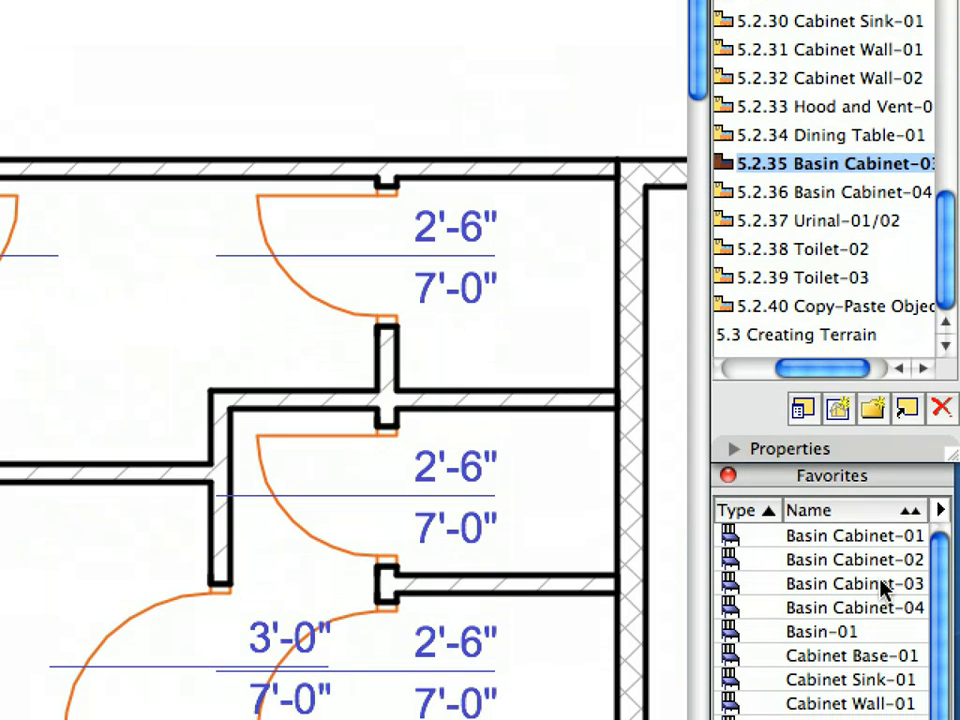
pyautogui.click(884, 586)
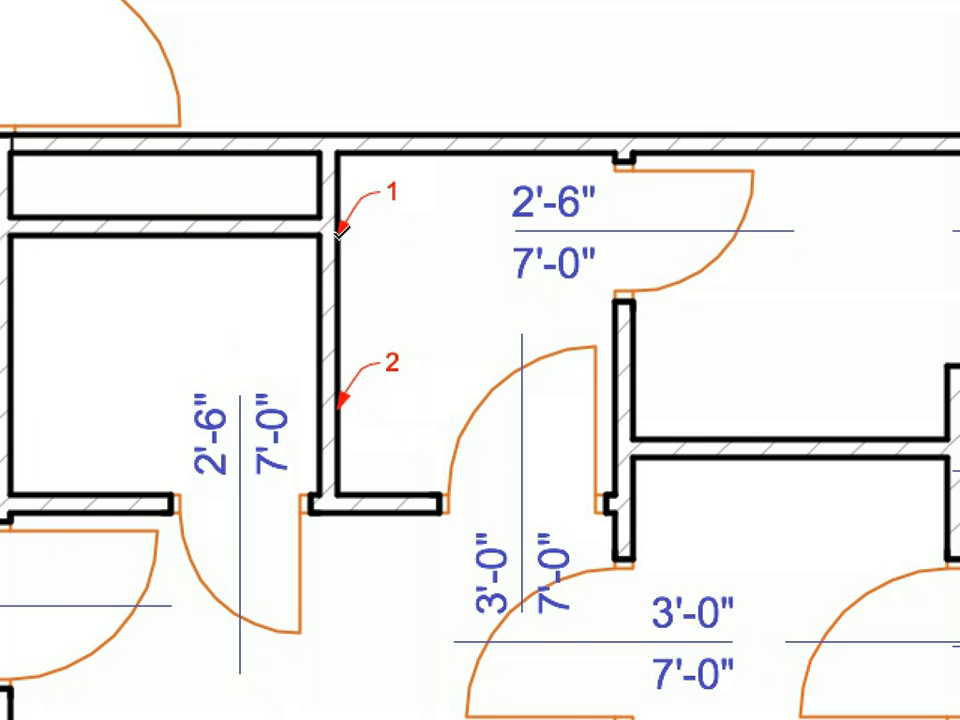
pyautogui.click(341, 230)
pyautogui.click(343, 405)
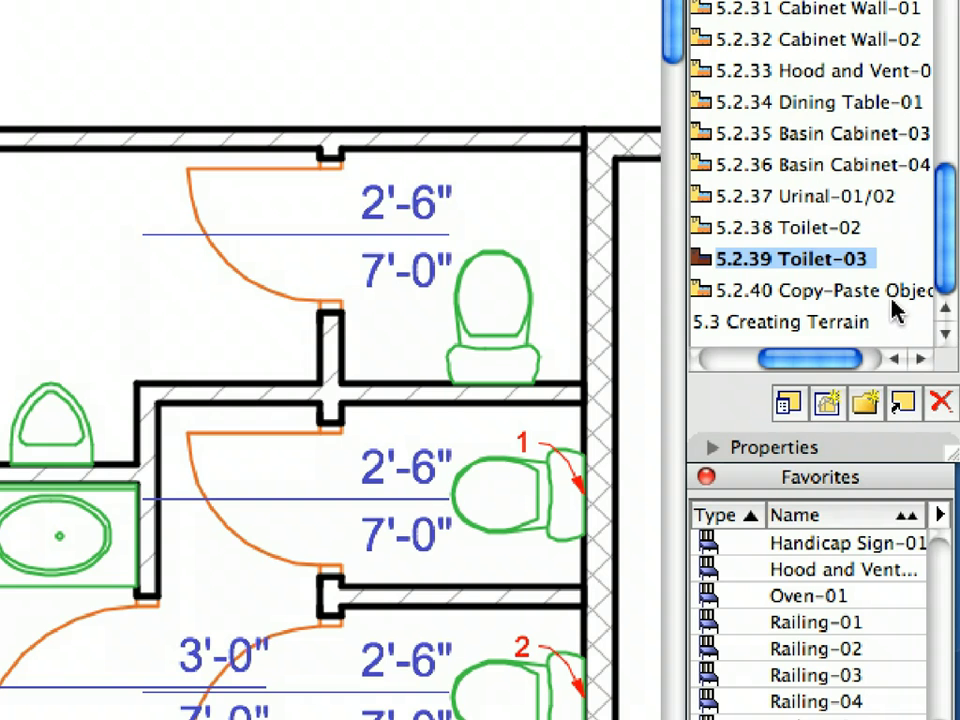
# - In the 5.2.40 Copy-Paste Objects view, draw a Single Floor marquee from marked point 1.1 to point 1.2
pyautogui.click(928, 308)
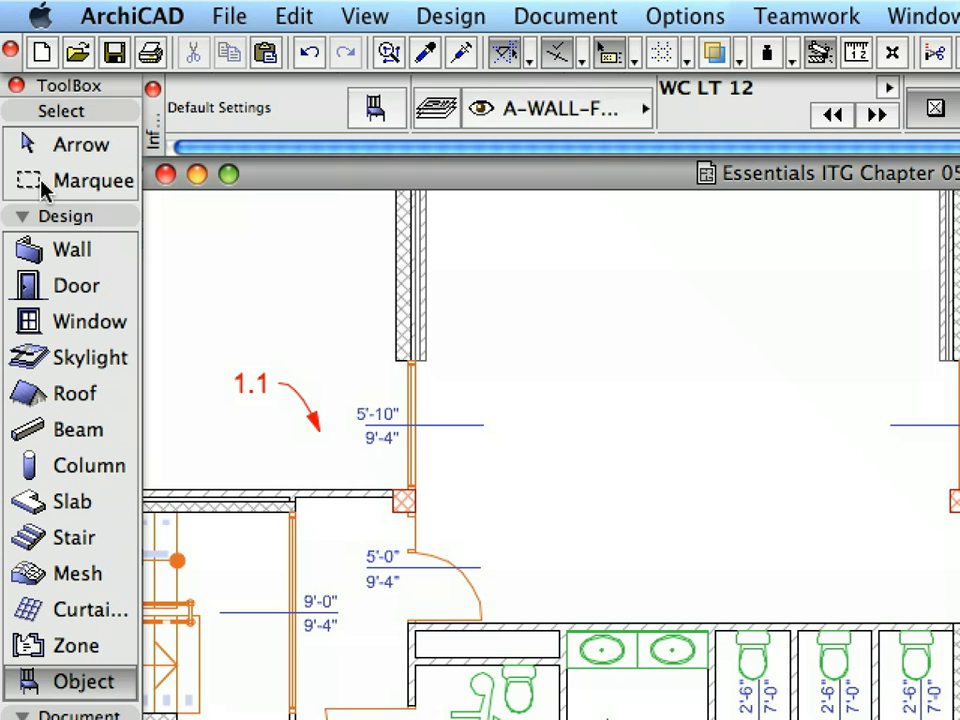
pyautogui.click(46, 183)
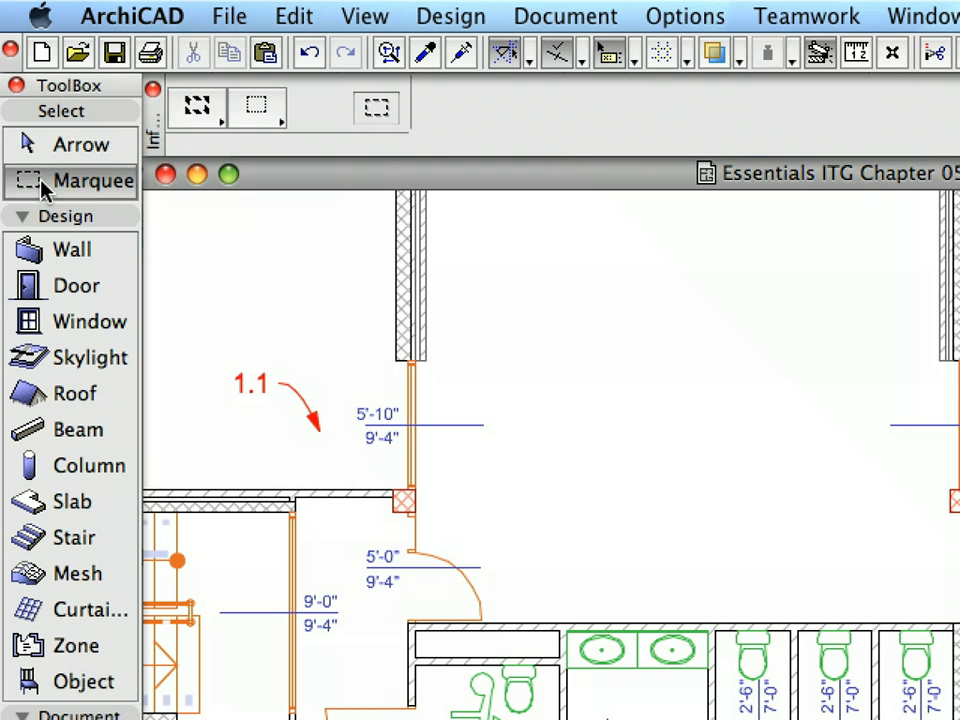
pyautogui.click(180, 115)
pyautogui.click(196, 98)
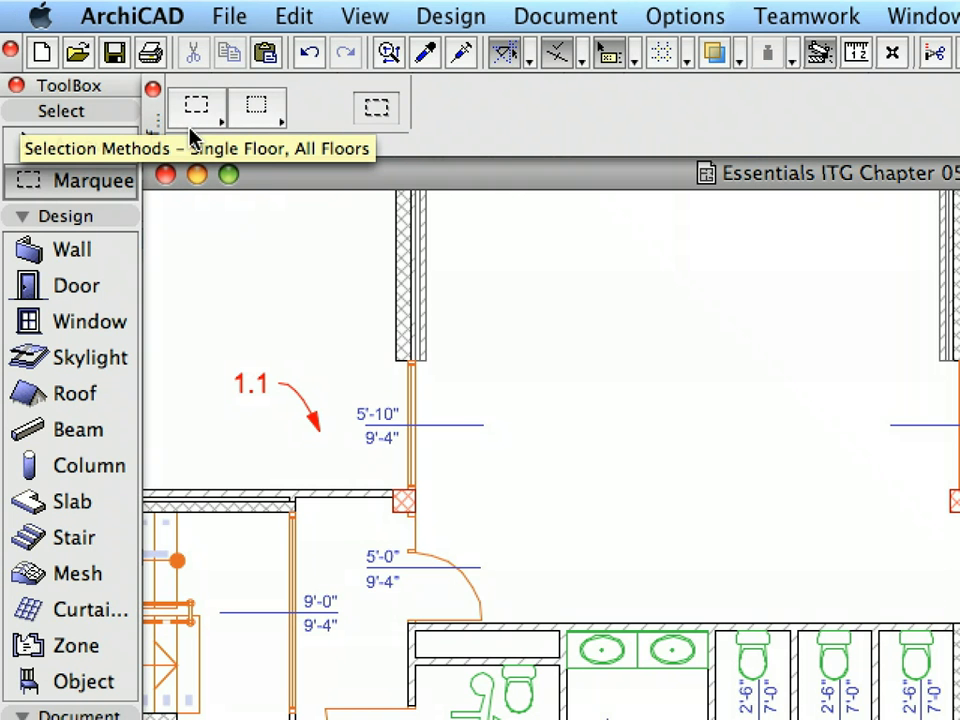
pyautogui.click(321, 428)
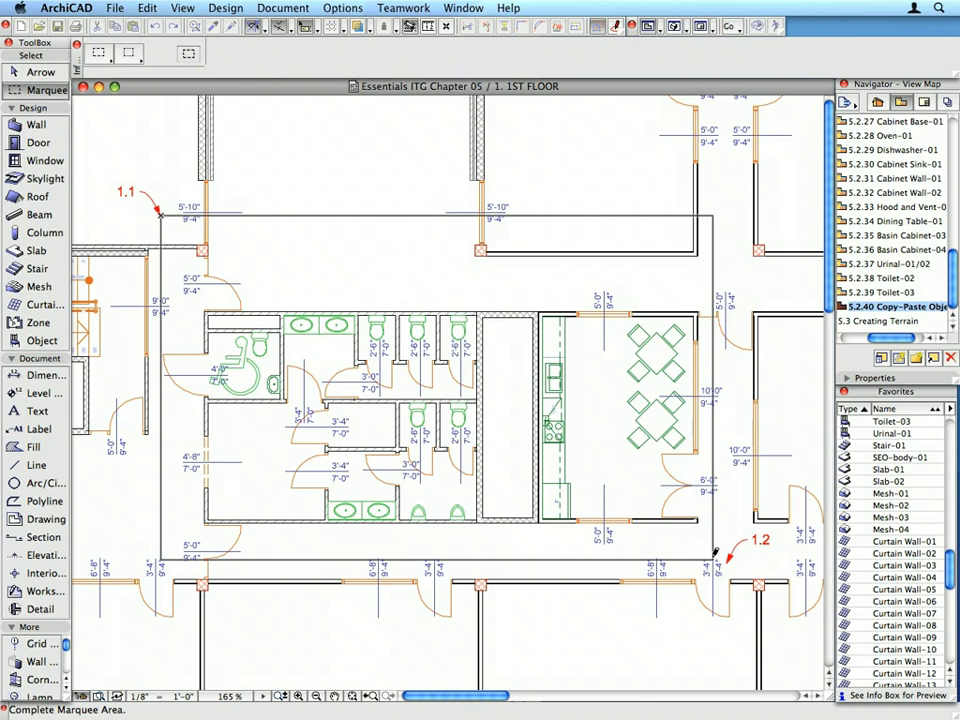
pyautogui.click(726, 562)
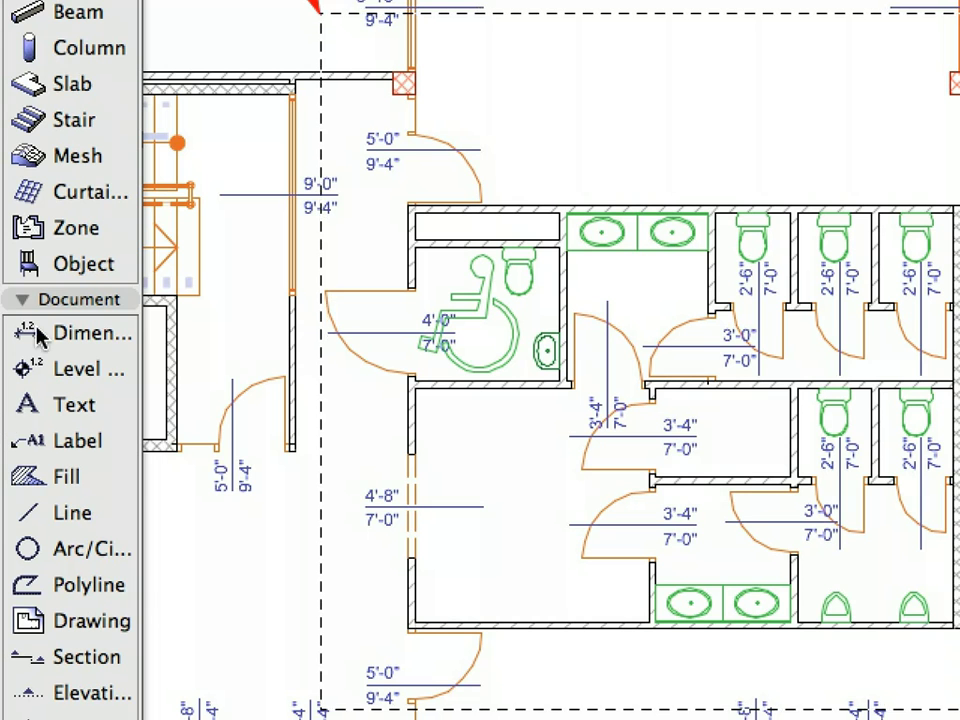
# - Select all Object-type elements inside the marquee and copy them to the clipboard
pyautogui.click(80, 266)
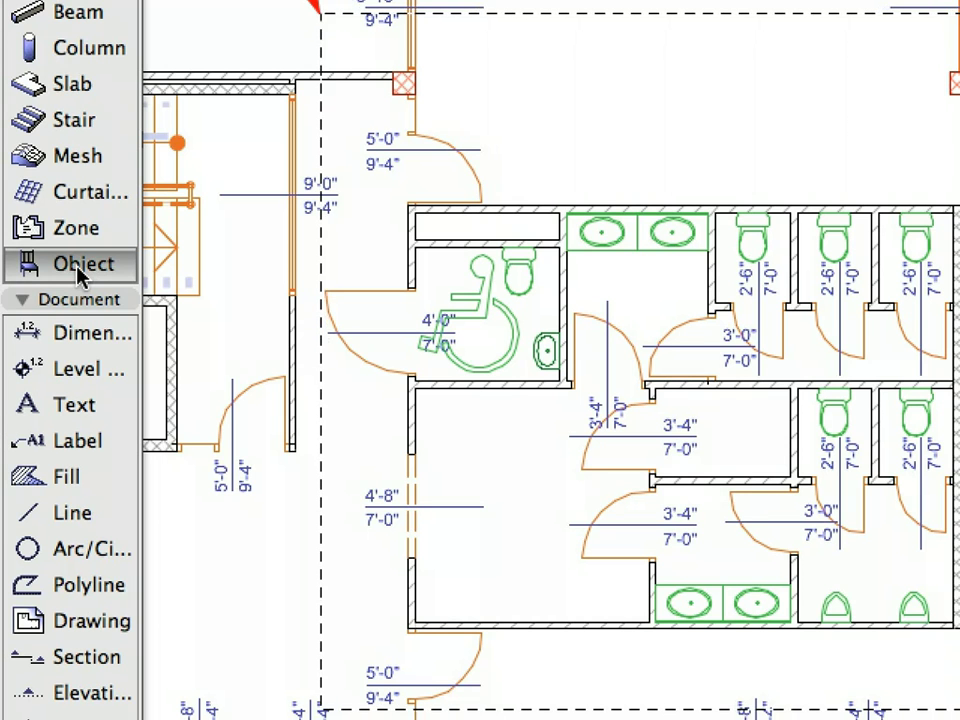
pyautogui.click(303, 0)
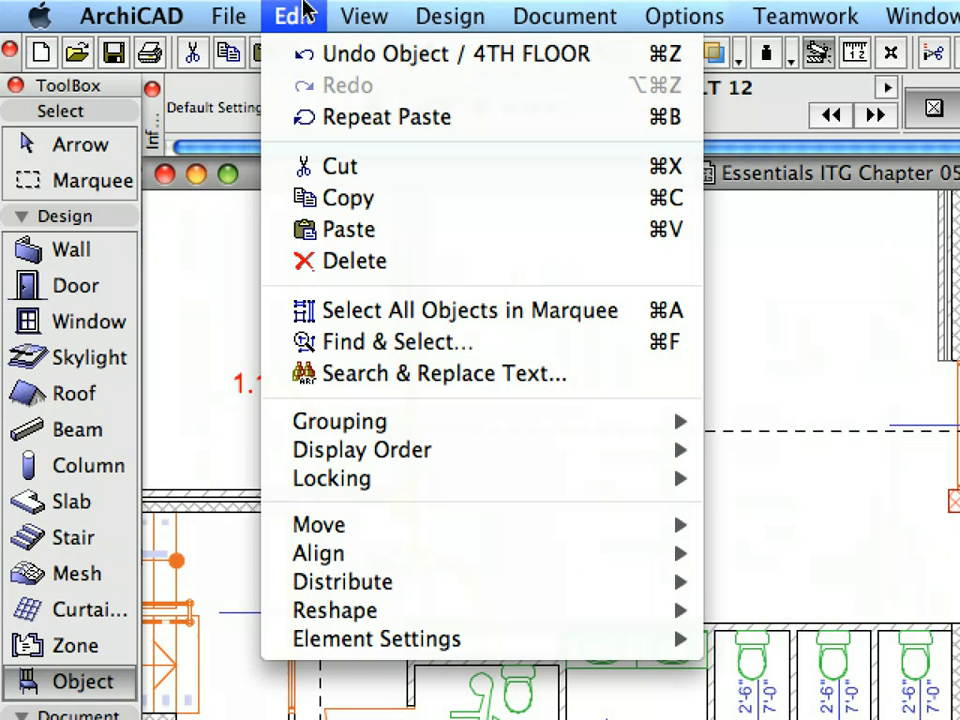
pyautogui.click(620, 318)
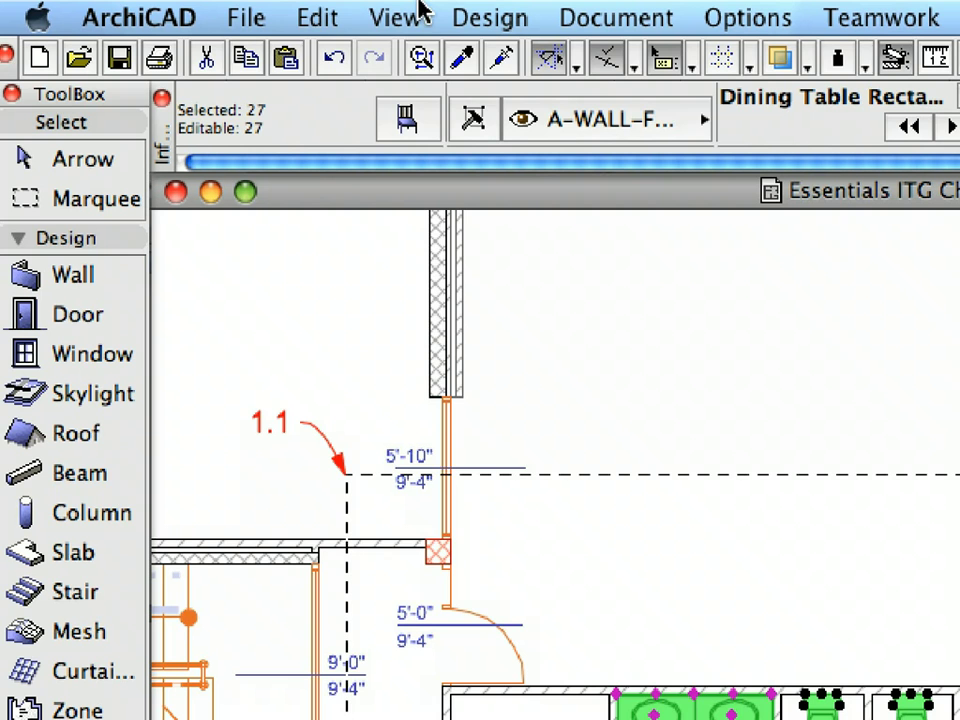
pyautogui.click(328, 16)
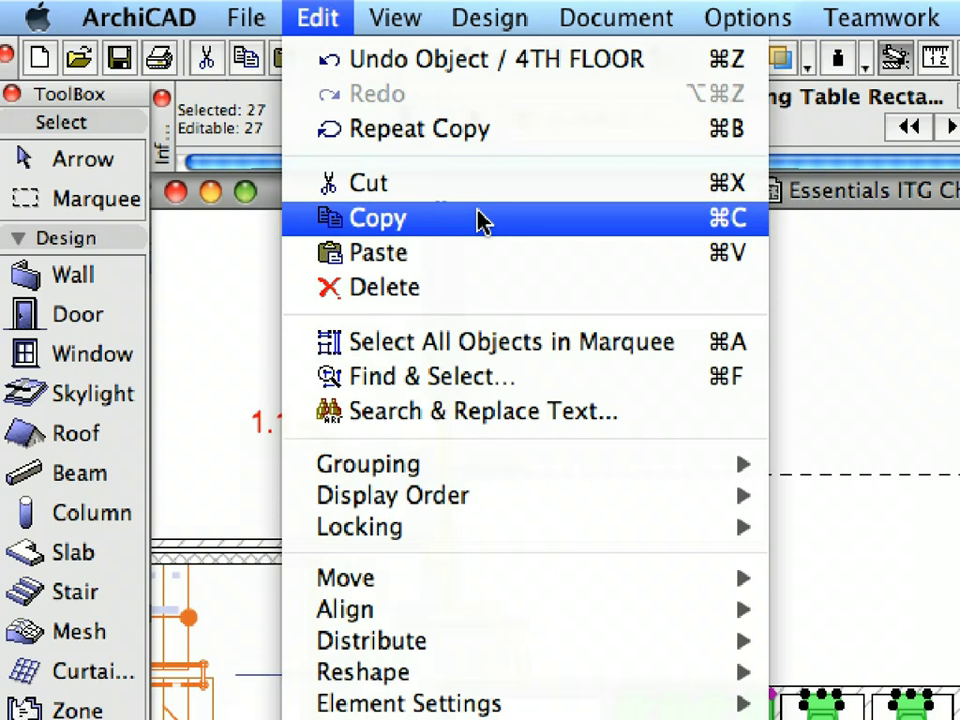
# - Go up one story to the 2nd floor and remove the marquee there
pyautogui.moveTo(395, 17)
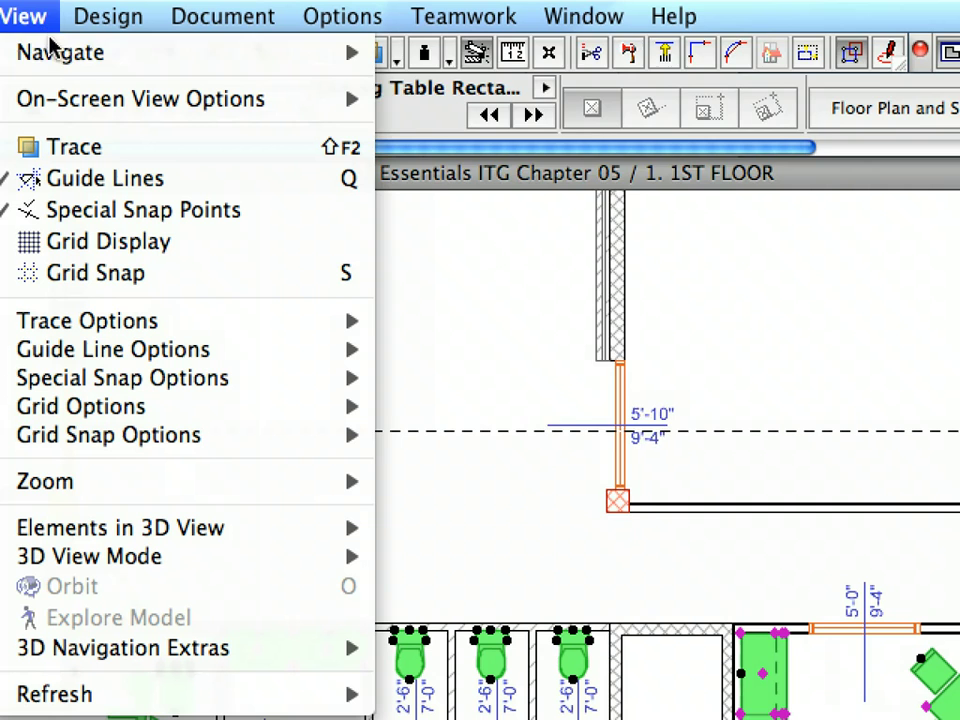
pyautogui.moveTo(637, 62)
pyautogui.moveTo(844, 64)
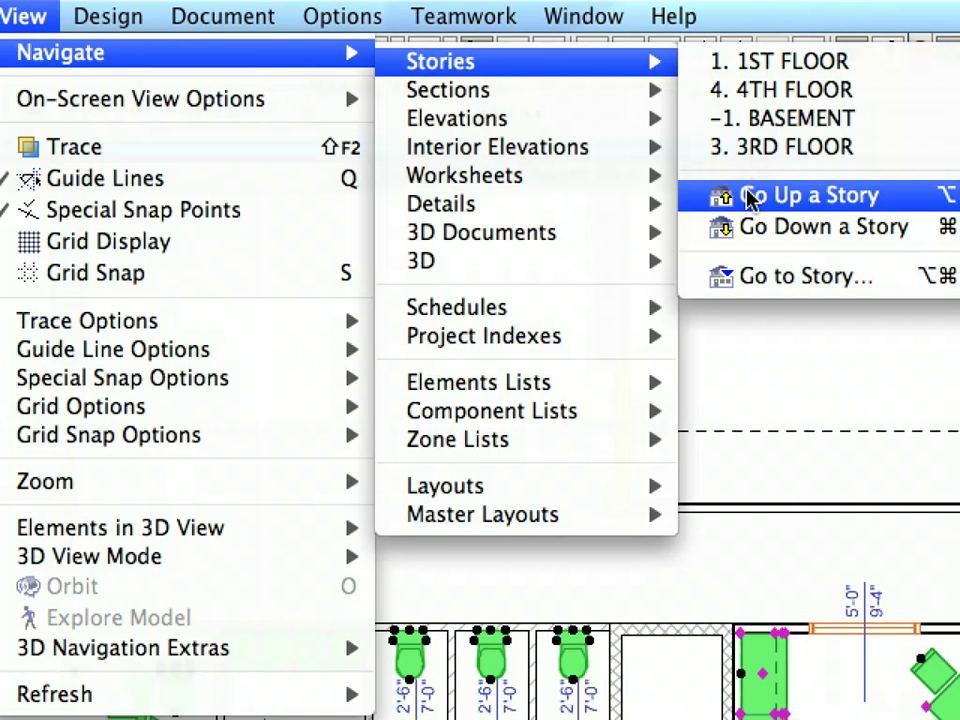
pyautogui.click(750, 197)
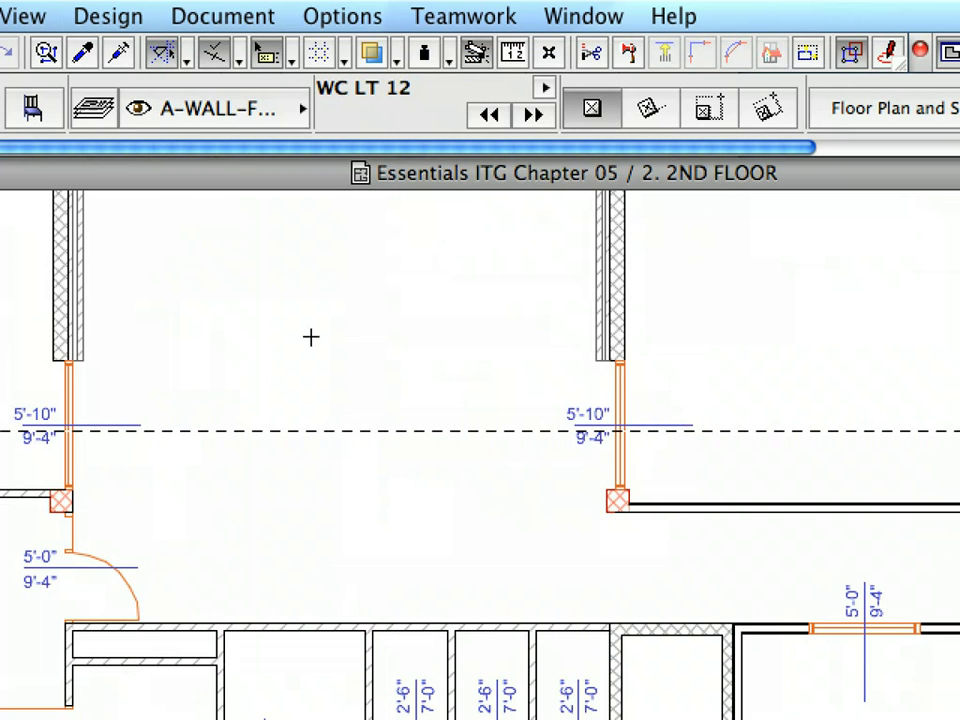
pyautogui.rightClick(293, 306)
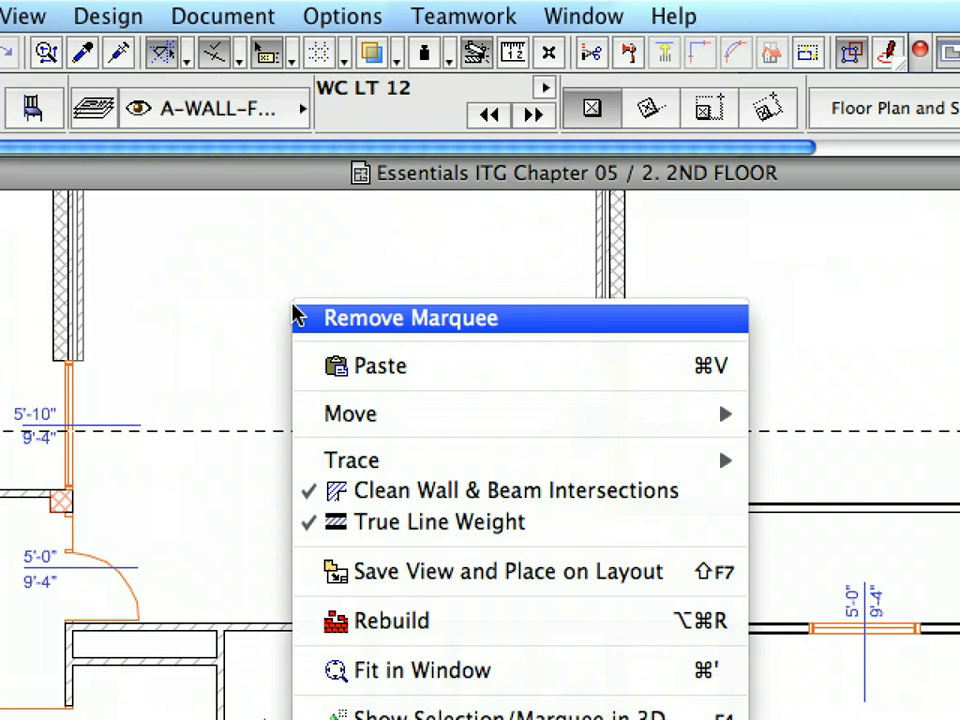
pyautogui.click(538, 318)
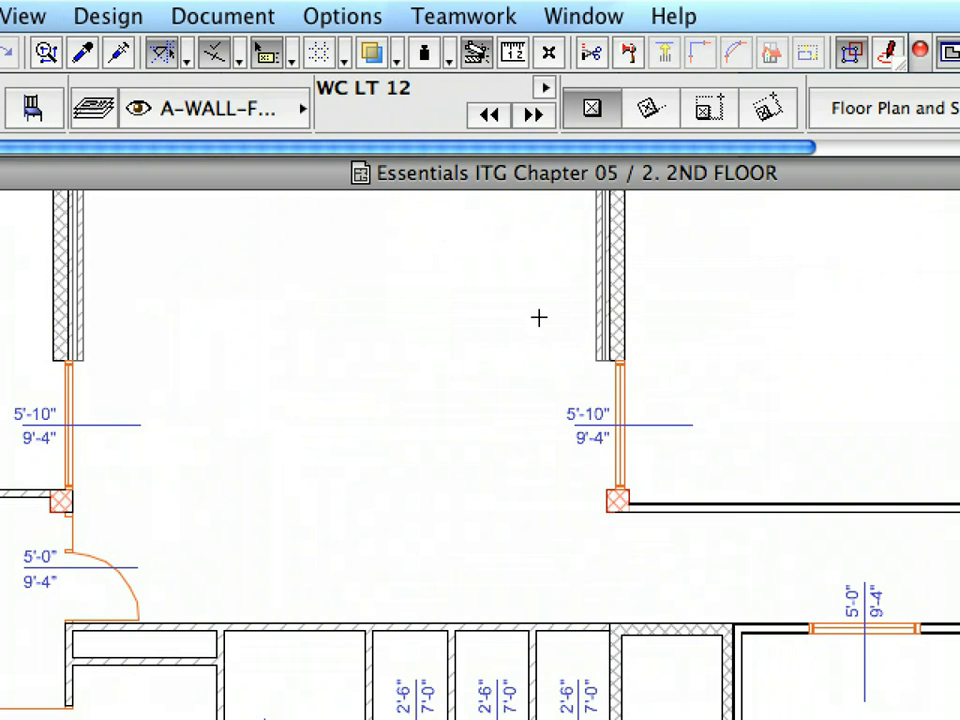
# - Paste the copied objects onto the 2nd floor and drop them at their original location
pyautogui.rightClick(293, 295)
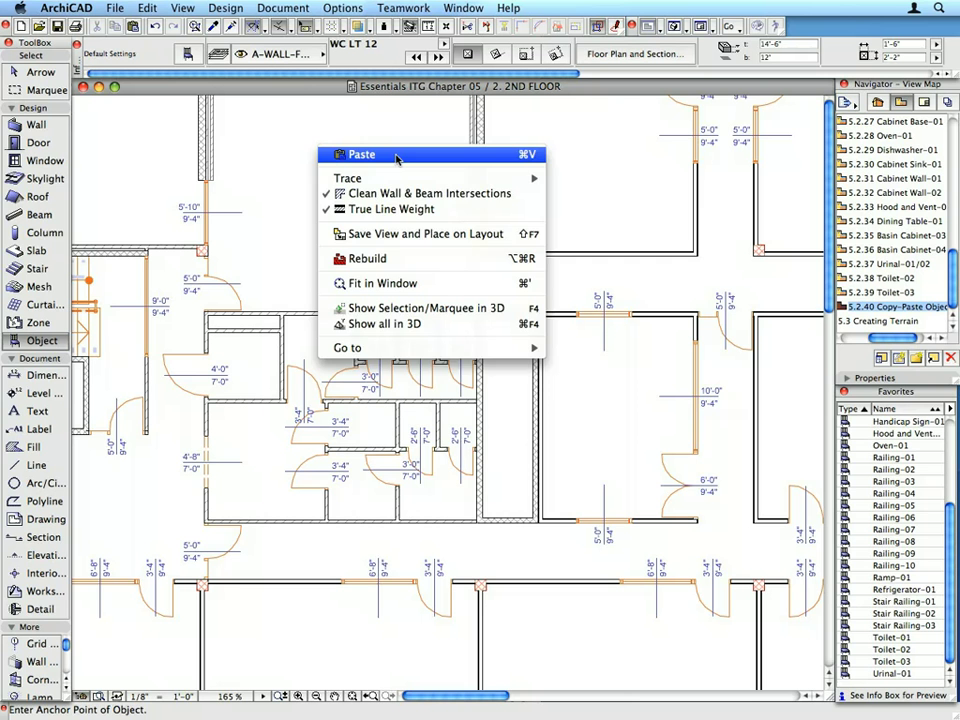
pyautogui.click(396, 155)
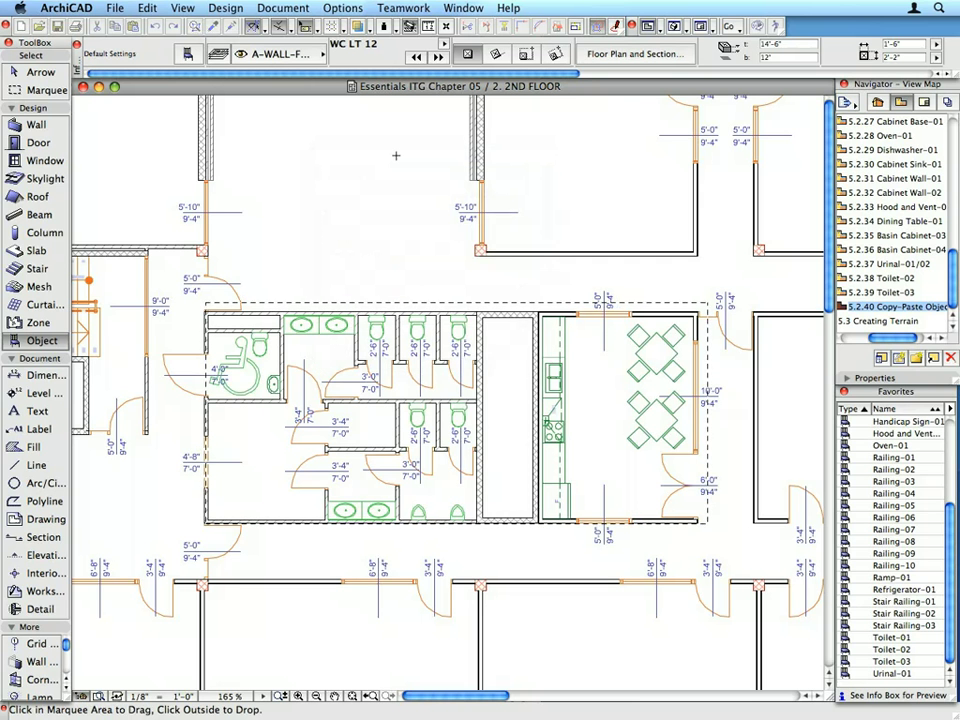
pyautogui.click(338, 166)
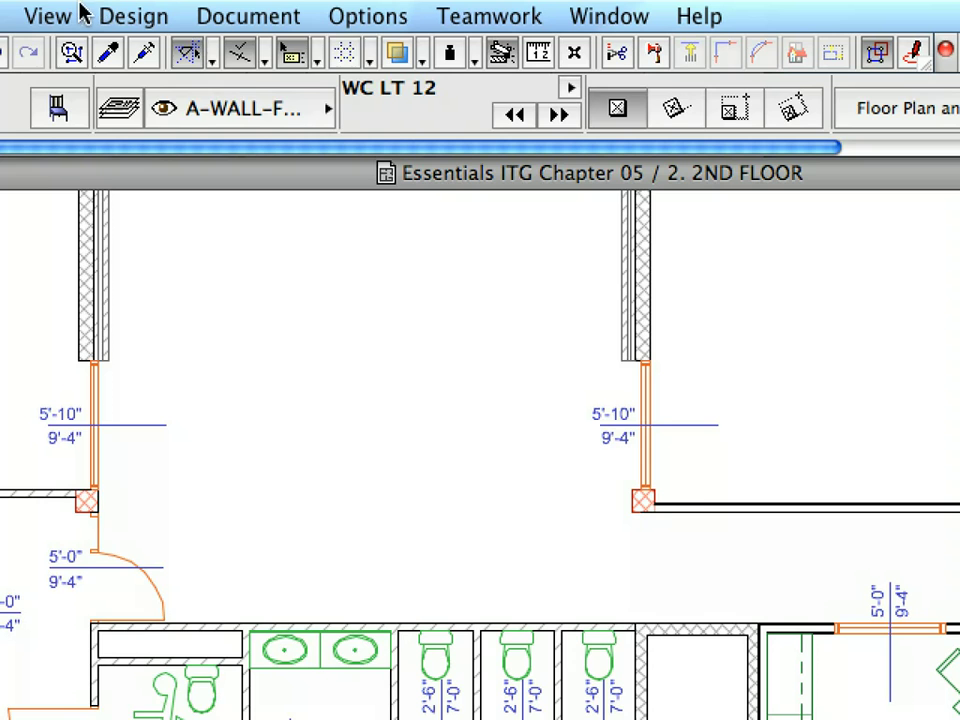
# - Go up one story to the 3rd floor and paste the copied objects there
pyautogui.click(187, 7)
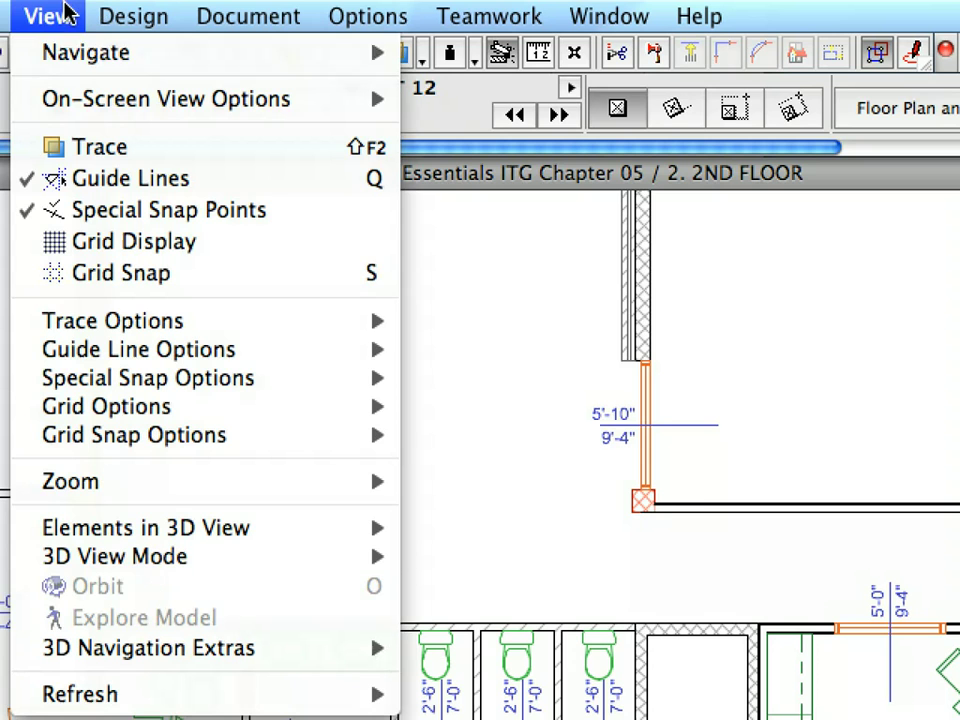
pyautogui.moveTo(81, 52)
pyautogui.moveTo(540, 79)
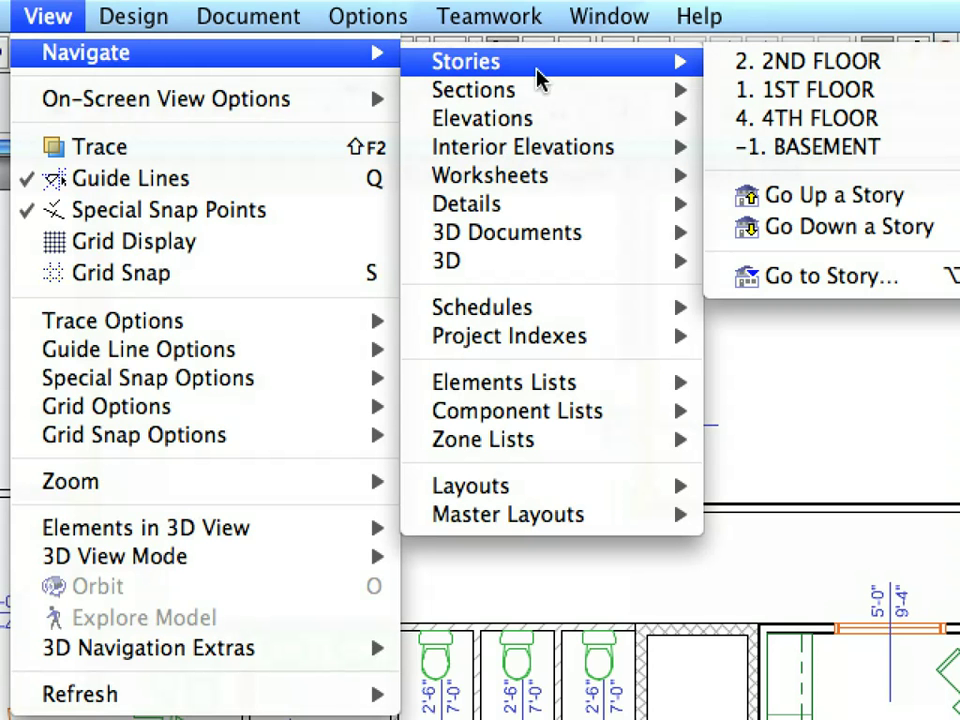
pyautogui.click(773, 195)
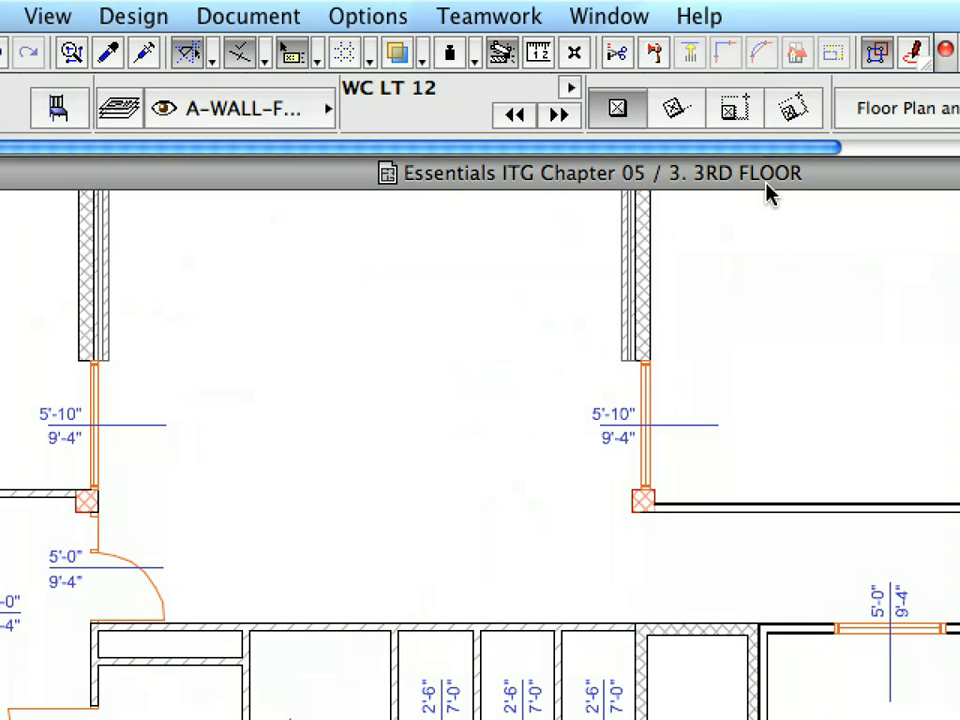
pyautogui.rightClick(243, 215)
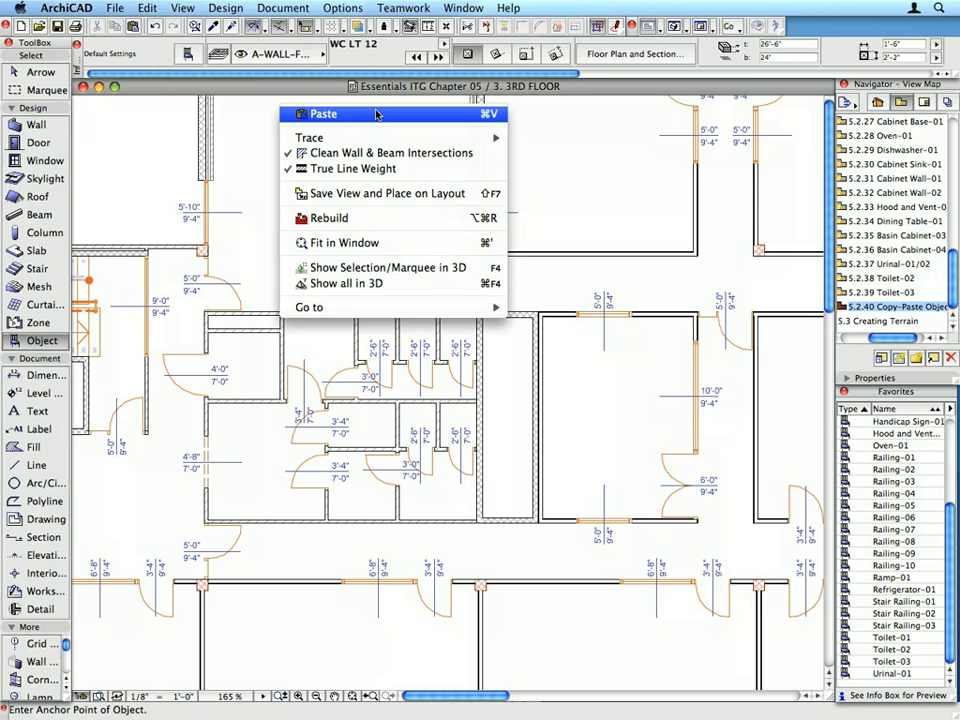
pyautogui.click(432, 228)
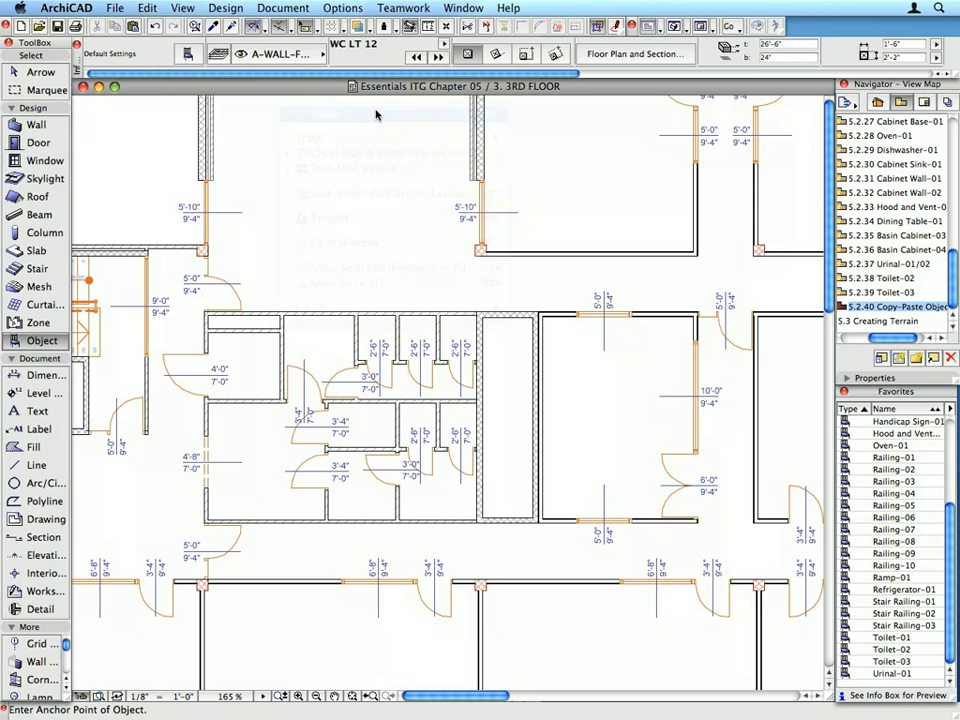
pyautogui.click(376, 111)
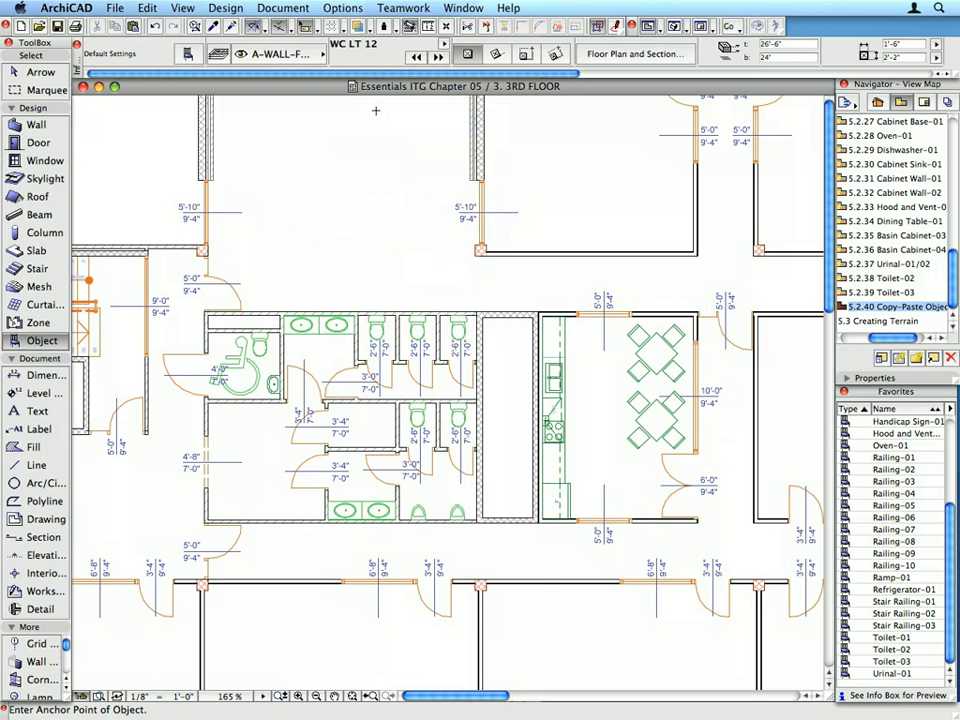